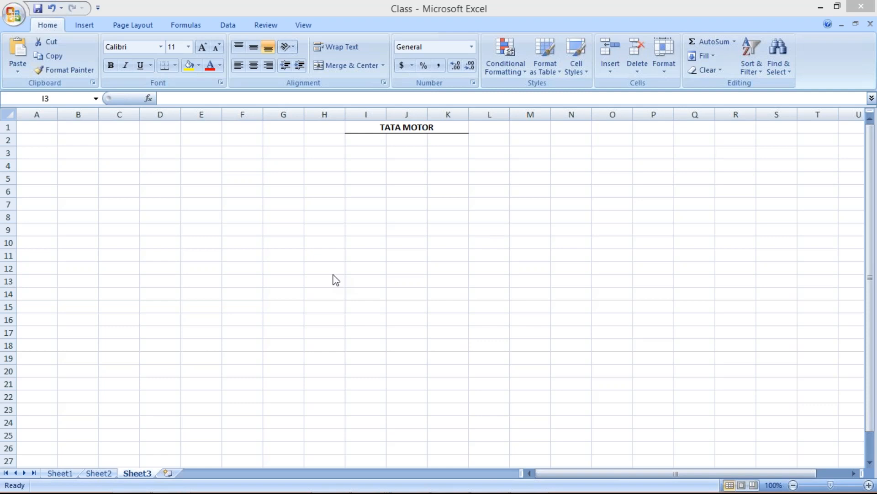
Step: Switch to WhatsApp Web in Chrome to read the chart of accounts question, and return to the Class workbook
{"action": "left_click", "coordinate": [406, 142]}
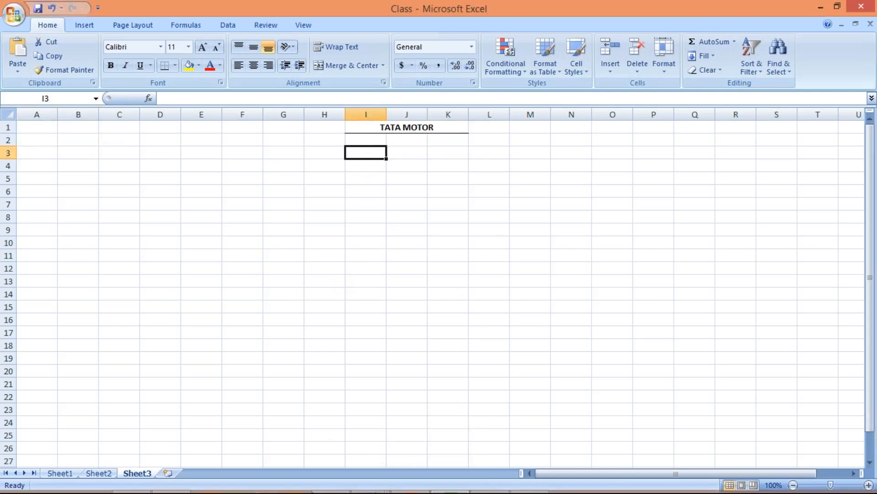
{"action": "mouse_move", "coordinate": [173, 486]}
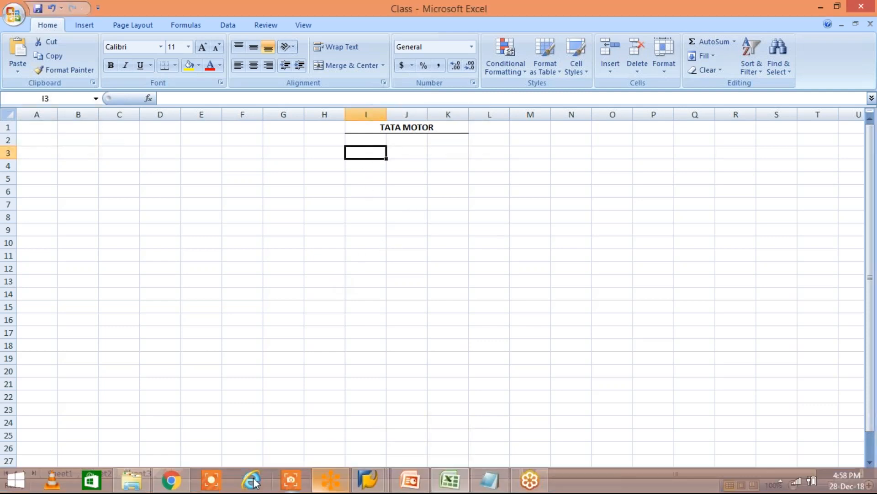
{"action": "left_click", "coordinate": [172, 485]}
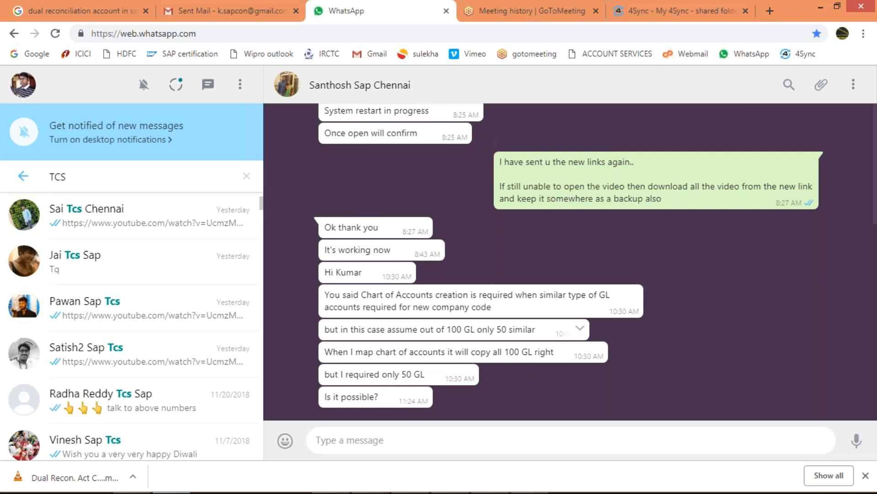
{"action": "left_click", "coordinate": [441, 477]}
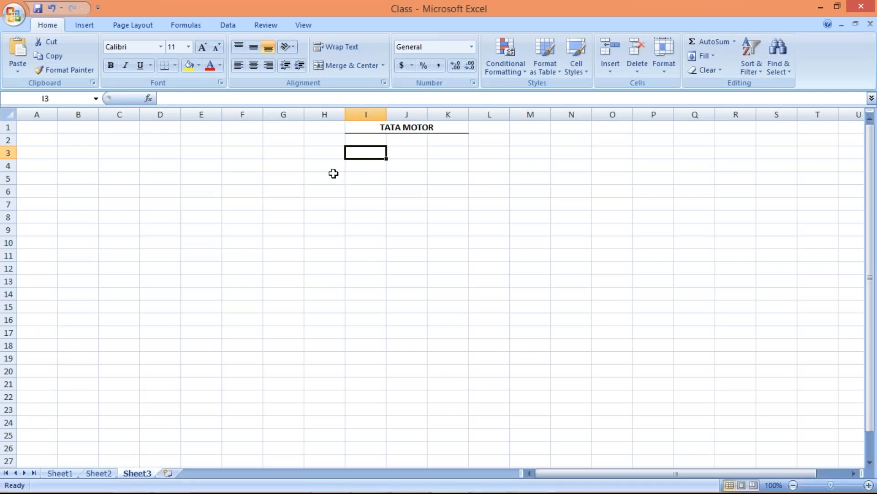
Step: Enter the company code TM01 in cell H3, below and left of the TATA MOTOR heading
{"action": "left_click", "coordinate": [329, 154]}
{"action": "left_click", "coordinate": [373, 155]}
{"action": "key", "text": "Left"}
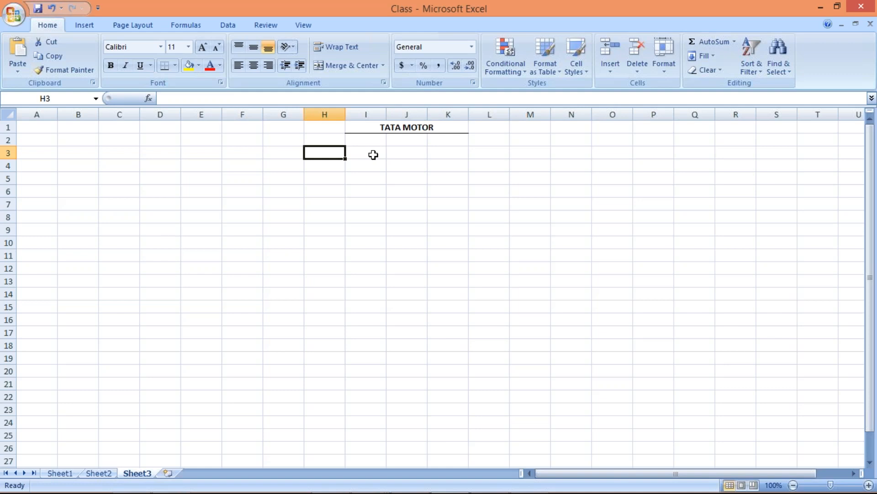
{"action": "type", "text": "TM01"}
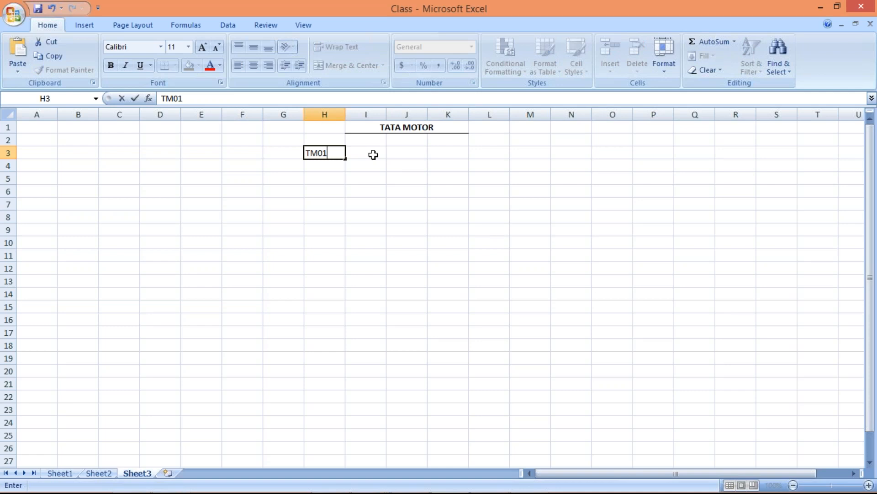
{"action": "key", "text": "Return"}
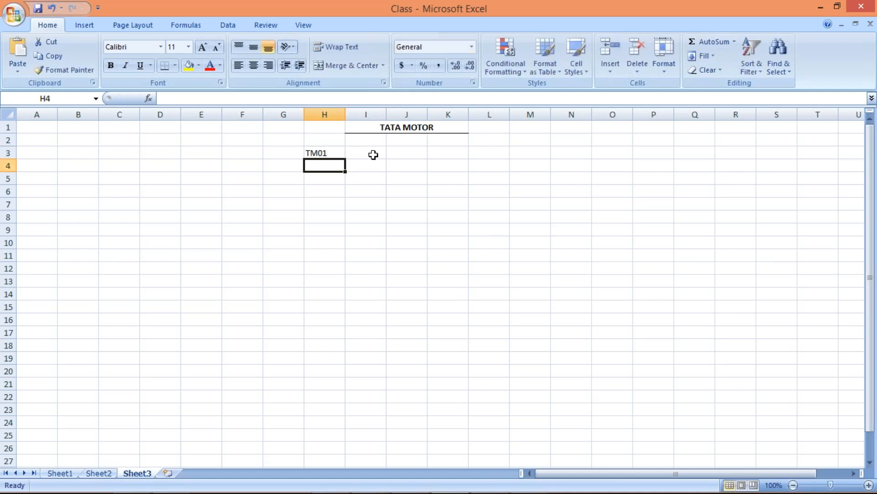
Step: Enter 500 in cell J3 as the number of accounts for TM01
{"action": "left_click", "coordinate": [402, 154]}
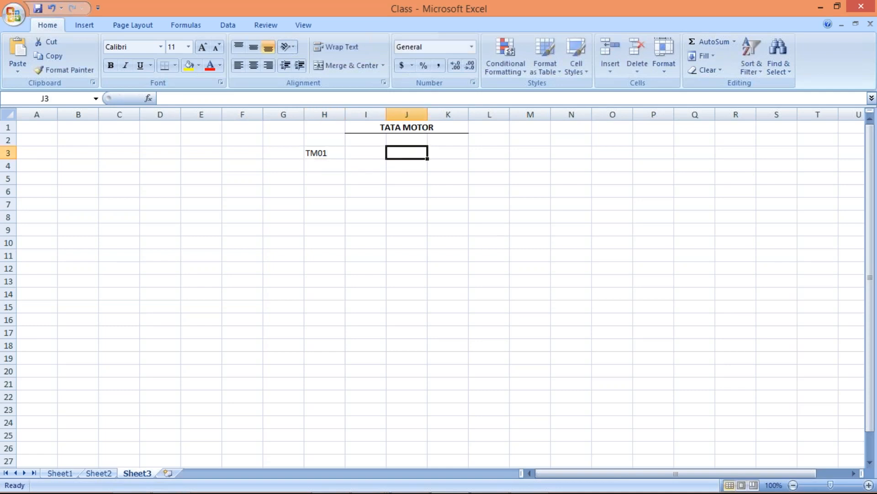
{"action": "type", "text": "500"}
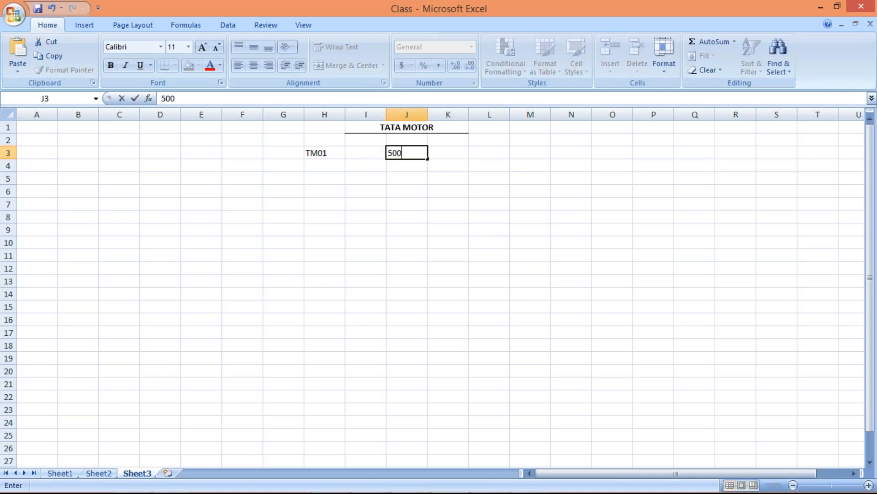
{"action": "key", "text": "Return"}
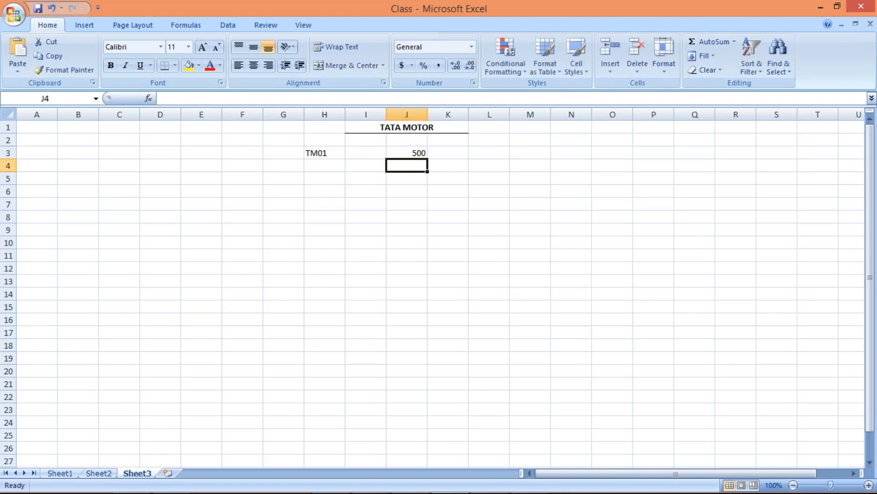
{"action": "left_click", "coordinate": [415, 158]}
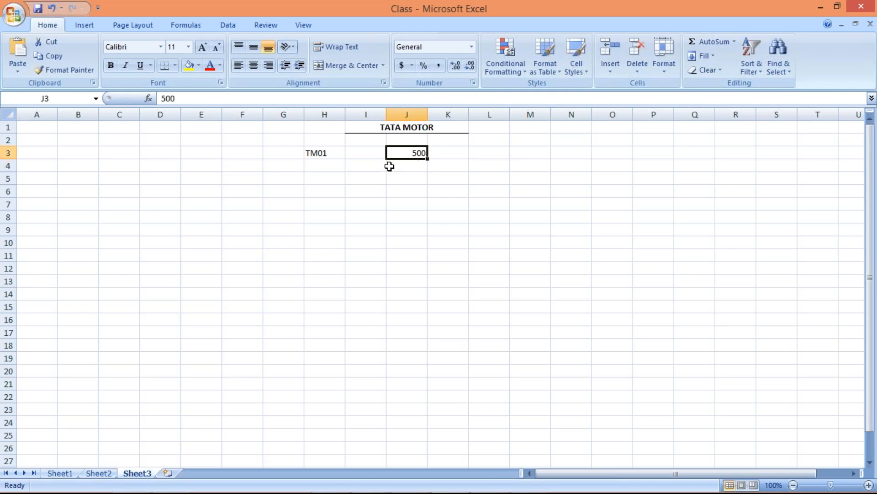
{"action": "left_click", "coordinate": [324, 156]}
{"action": "left_click", "coordinate": [415, 157]}
Step: Enter the chart of accounts code TCOA in cell I3, between TM01 and 500
{"action": "left_click", "coordinate": [359, 153]}
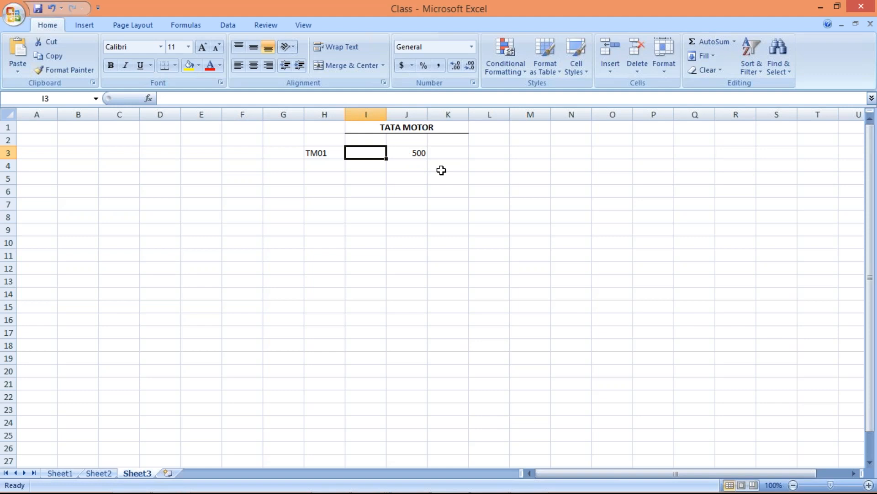
{"action": "type", "text": "T"}
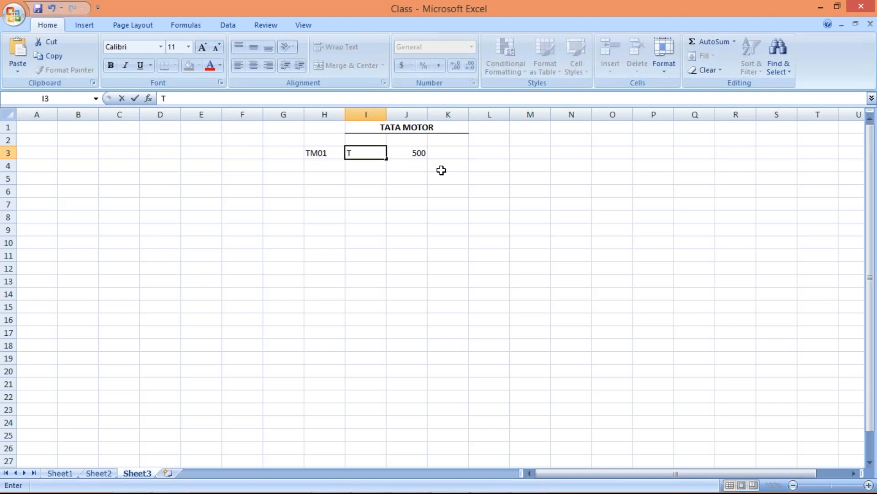
{"action": "type", "text": "COA"}
{"action": "key", "text": "Return"}
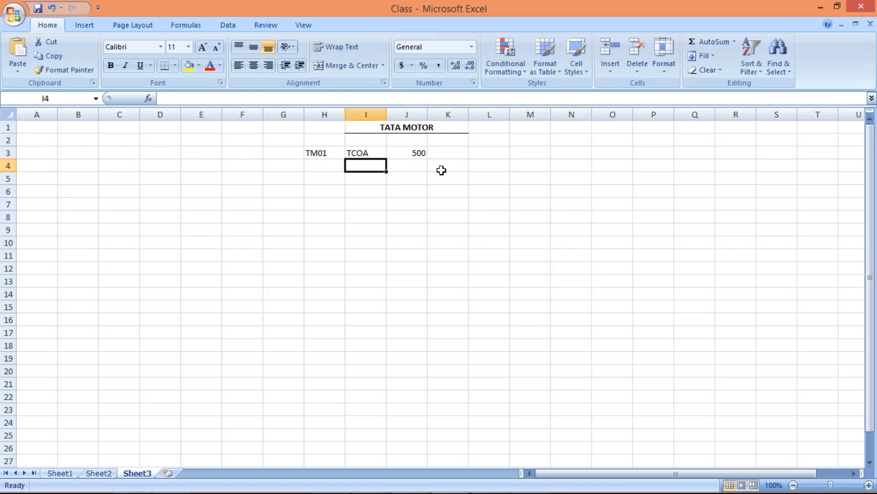
{"action": "left_click", "coordinate": [355, 153]}
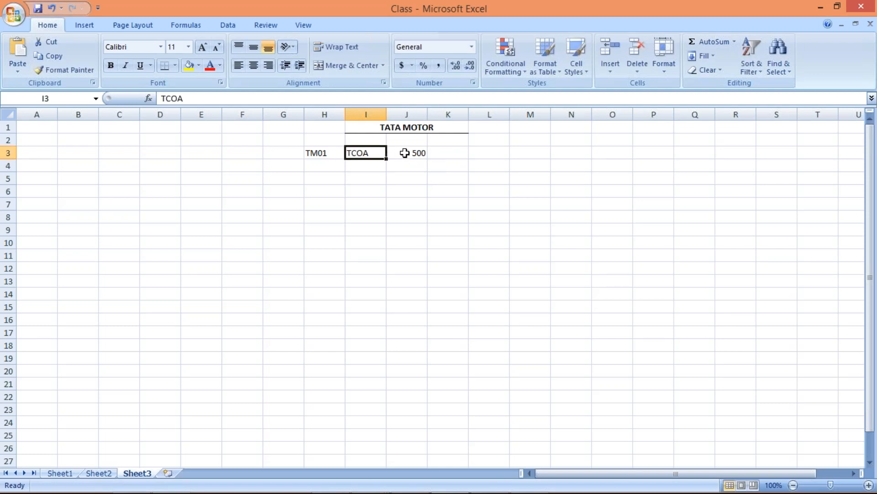
{"action": "left_click", "coordinate": [403, 153]}
{"action": "left_click", "coordinate": [369, 153]}
{"action": "left_click", "coordinate": [409, 155]}
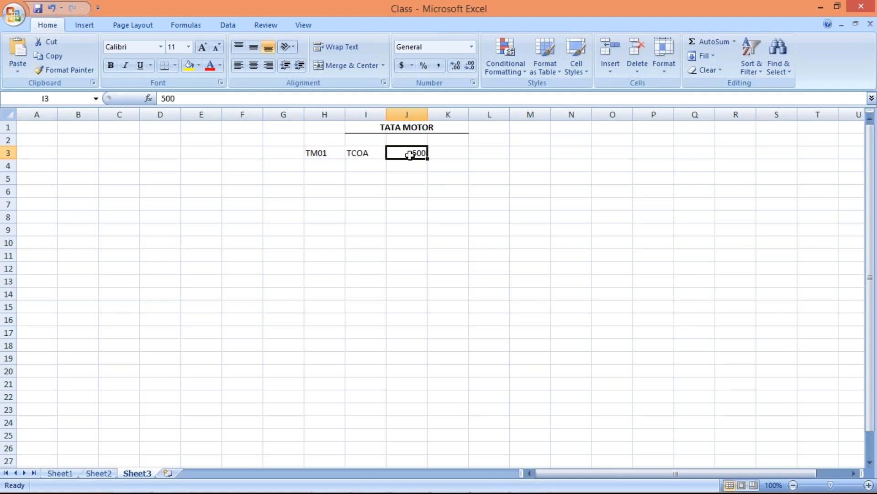
{"action": "left_click", "coordinate": [368, 155]}
Step: Enter the second company code TS01 in cell H4, directly below TM01
{"action": "left_click", "coordinate": [328, 168]}
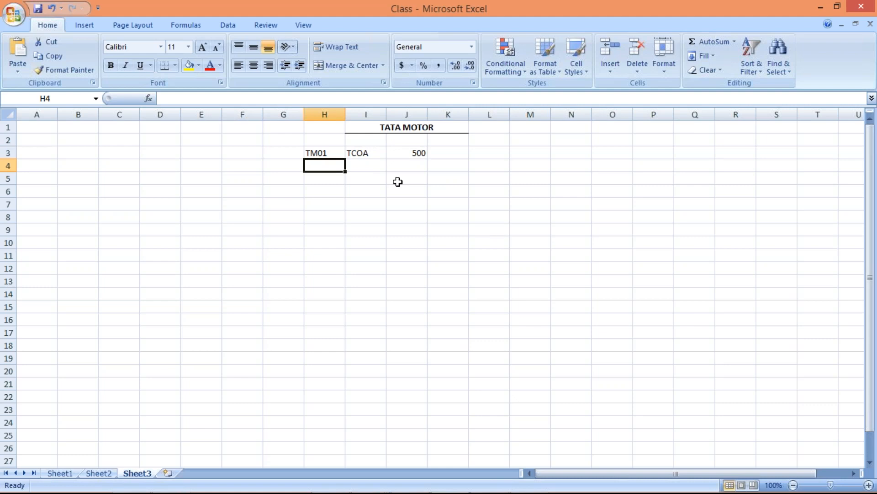
{"action": "type", "text": "TS01"}
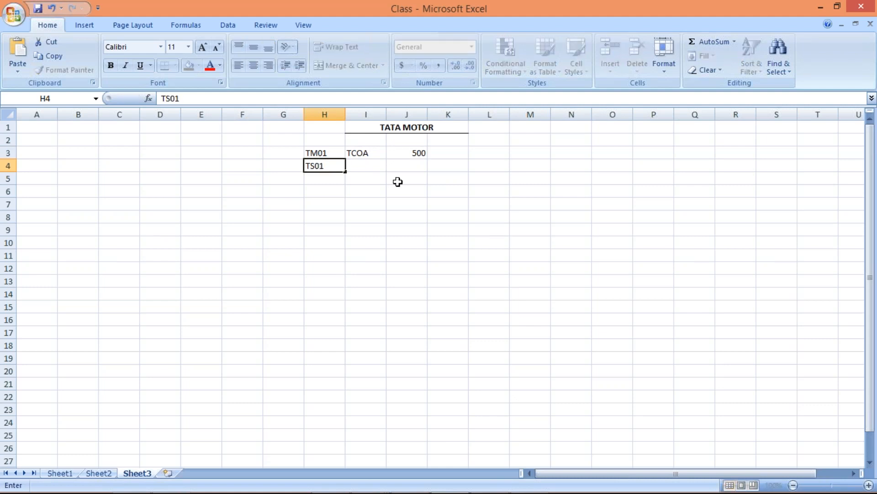
{"action": "key", "text": "Return"}
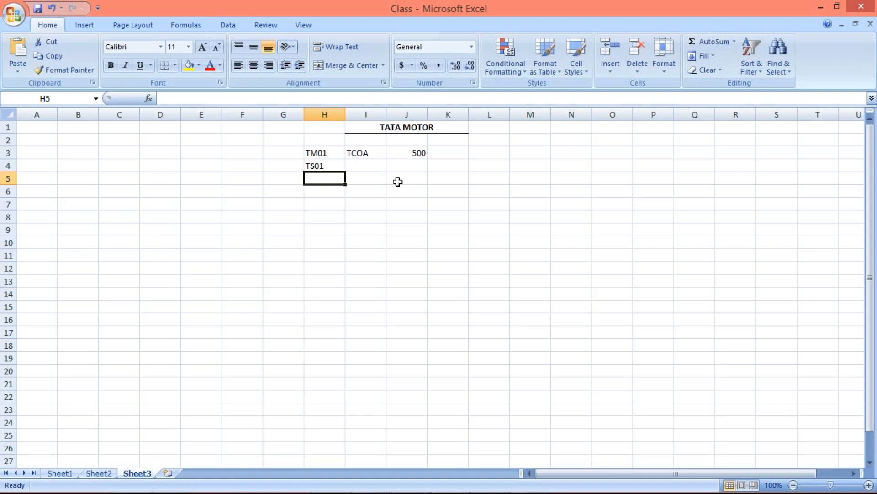
{"action": "left_click", "coordinate": [326, 164]}
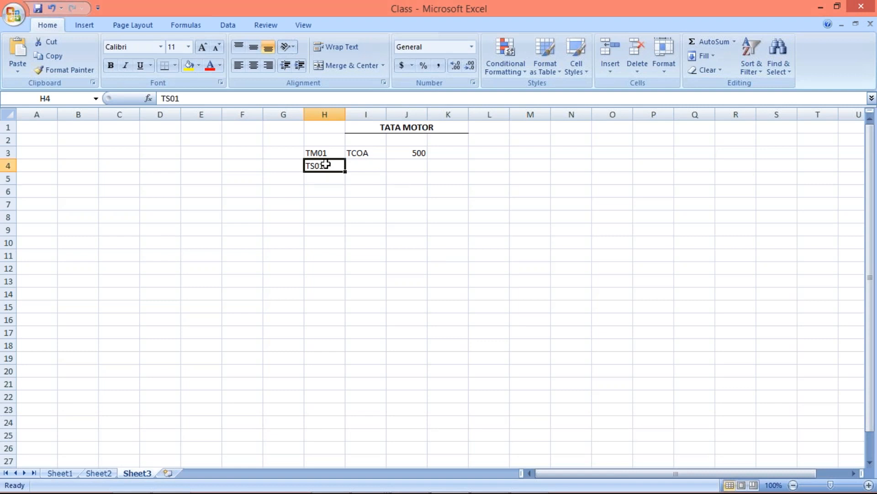
Step: Enter 560 in cell J4 as the number of accounts for TS01
{"action": "left_click", "coordinate": [411, 167]}
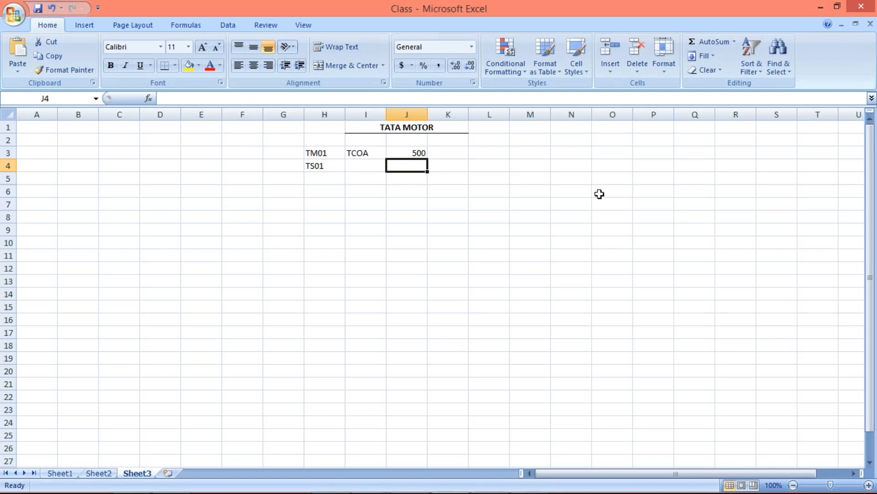
{"action": "type", "text": "="}
{"action": "type", "text": "5"}
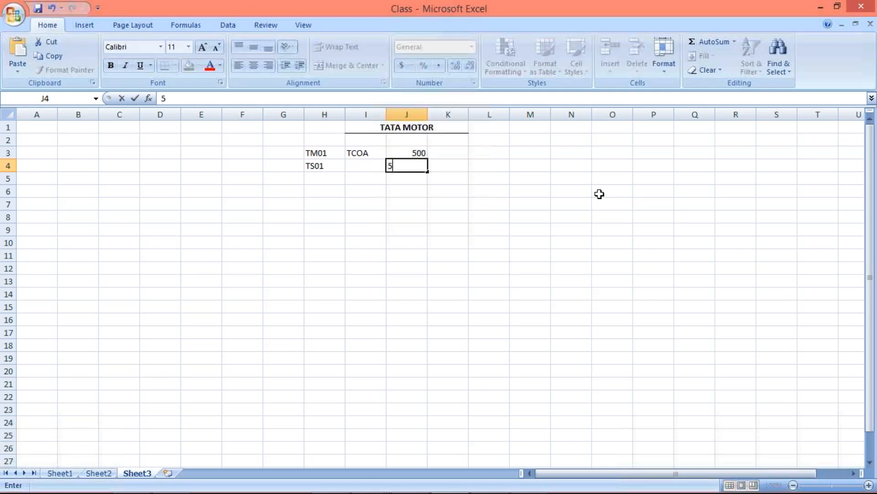
{"action": "type", "text": "60"}
{"action": "key", "text": "Return"}
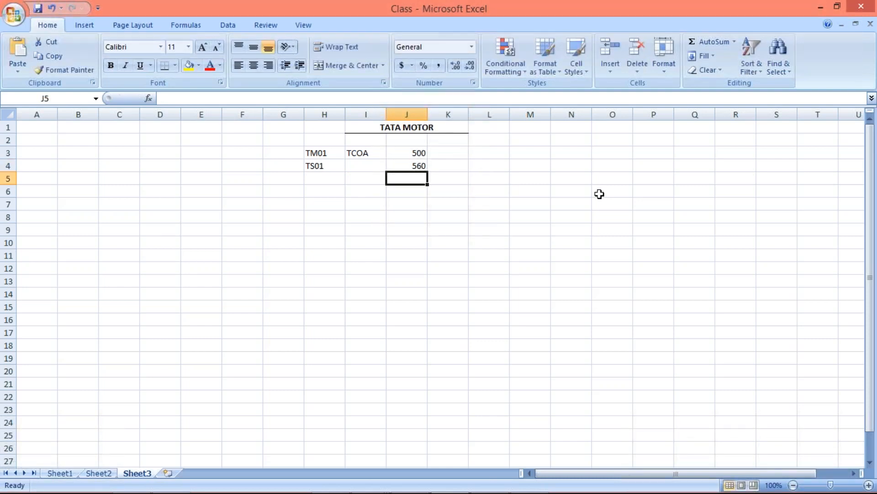
{"action": "left_click", "coordinate": [403, 153]}
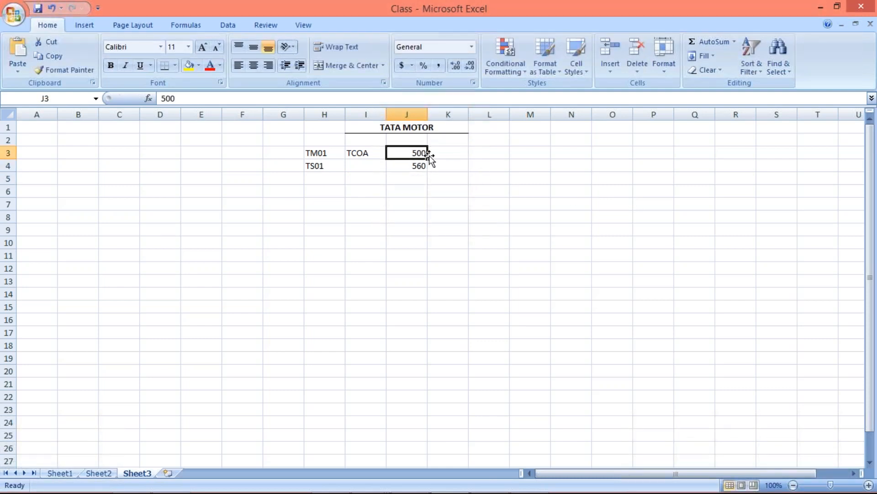
{"action": "left_click", "coordinate": [413, 164]}
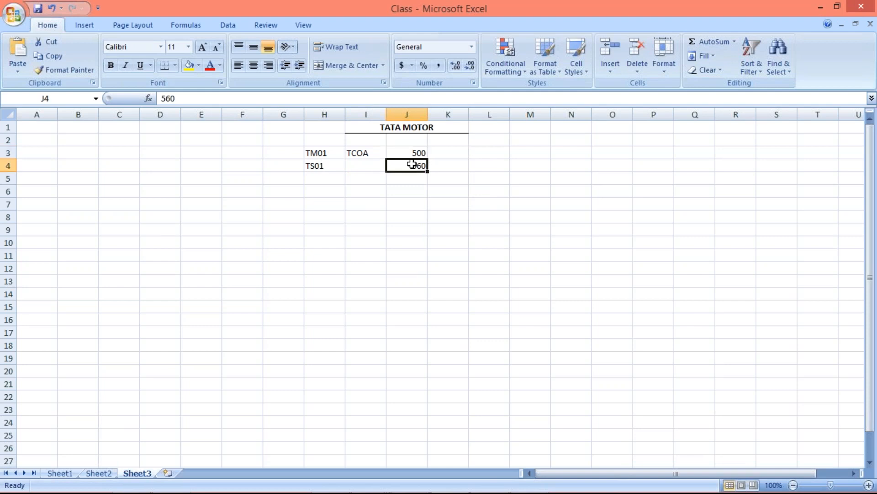
Step: Fill the TCOA code from cell I3 down into cell I4 for TS01
{"action": "left_click_drag", "start_coordinate": [361, 151], "coordinate": [366, 164]}
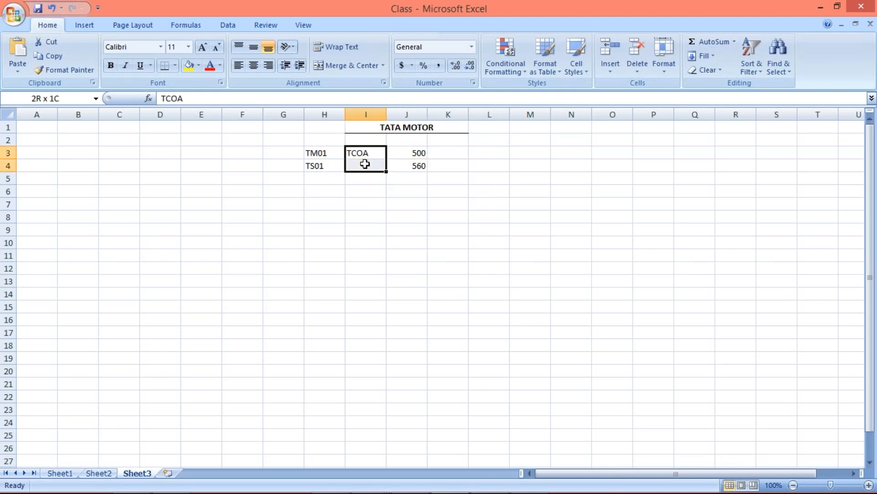
{"action": "key", "text": "ctrl+d"}
{"action": "left_click", "coordinate": [475, 211]}
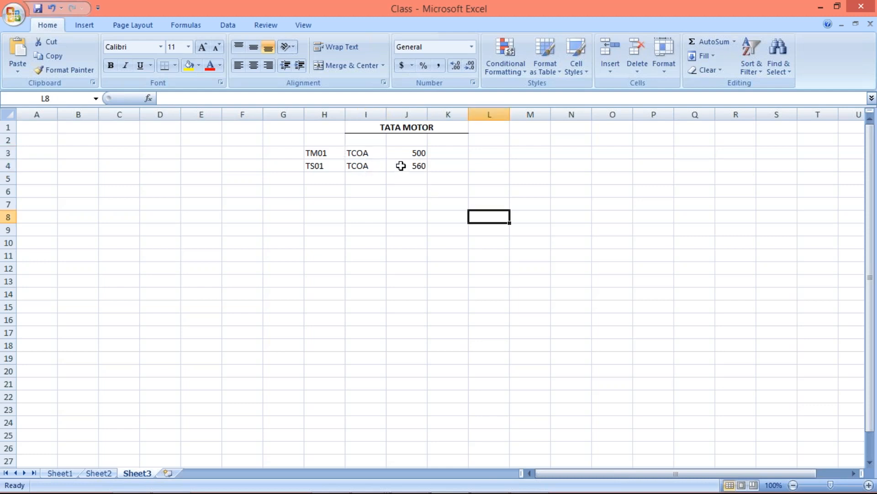
{"action": "left_click", "coordinate": [368, 167]}
{"action": "left_click", "coordinate": [418, 154]}
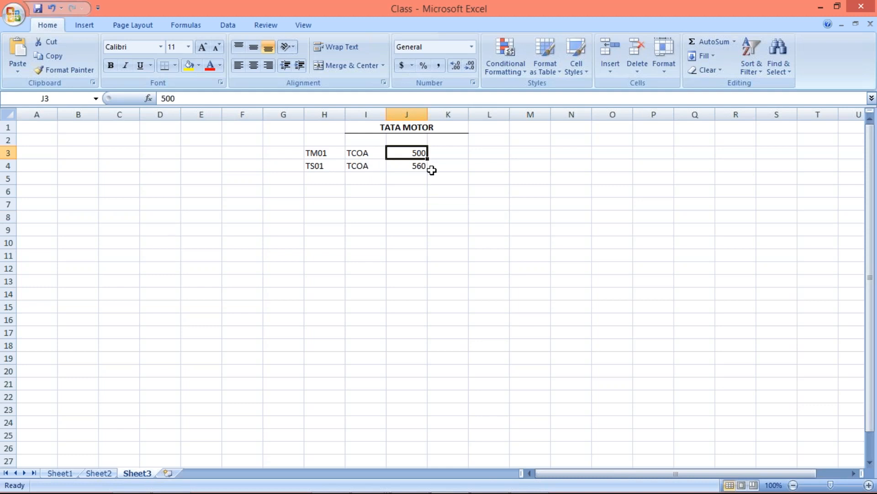
Step: Set the TS01 account count in cell J4 to 500, matching the TM01 row
{"action": "left_click_drag", "start_coordinate": [319, 153], "coordinate": [423, 153]}
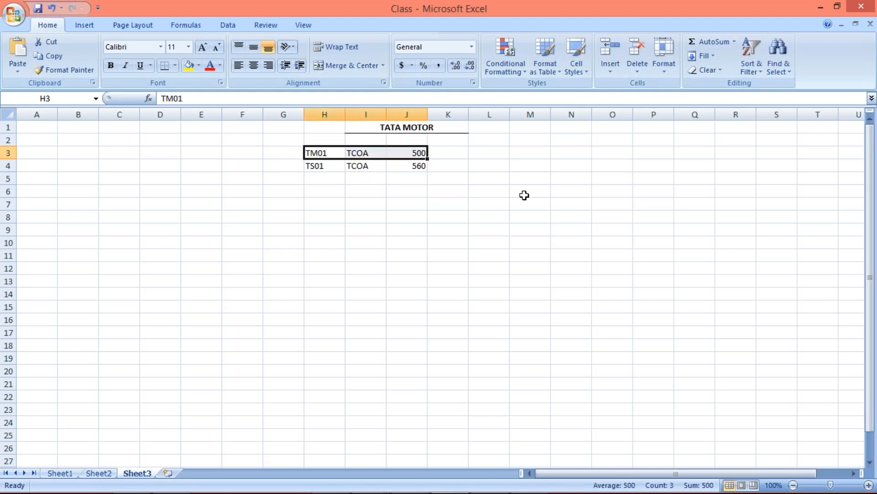
{"action": "left_click", "coordinate": [409, 167]}
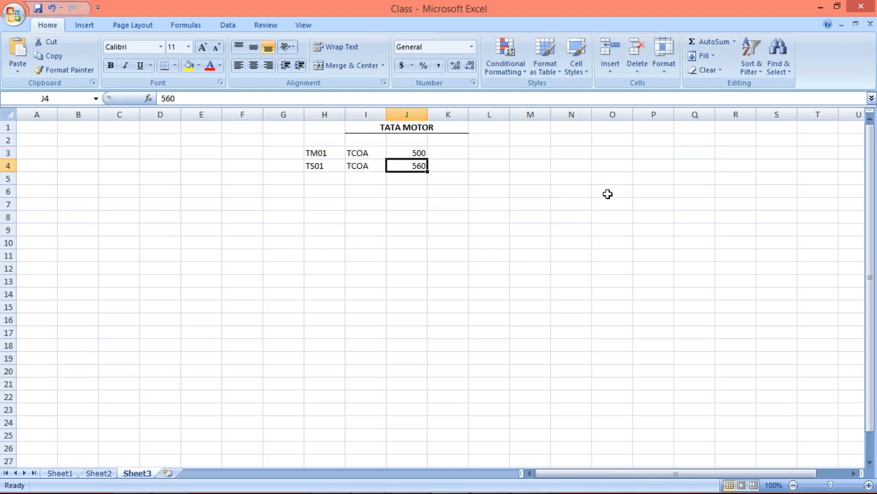
{"action": "type", "text": "500"}
{"action": "key", "text": "Return"}
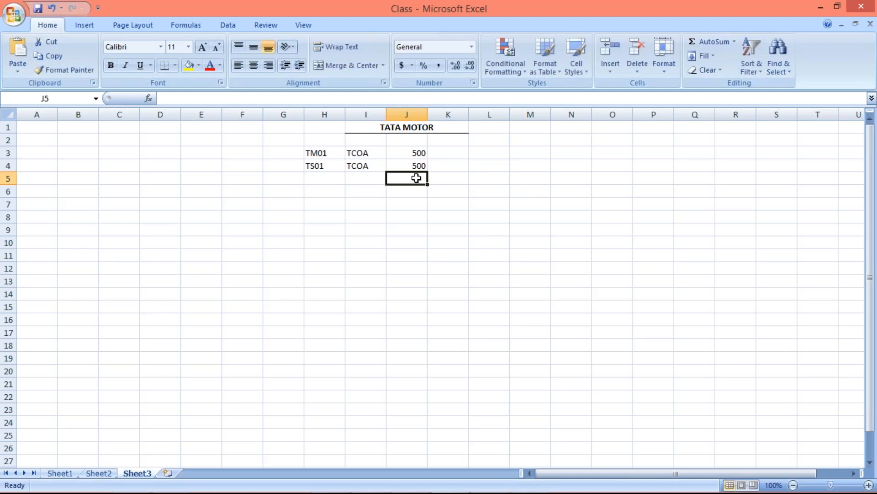
{"action": "left_click", "coordinate": [330, 166]}
{"action": "left_click", "coordinate": [420, 165]}
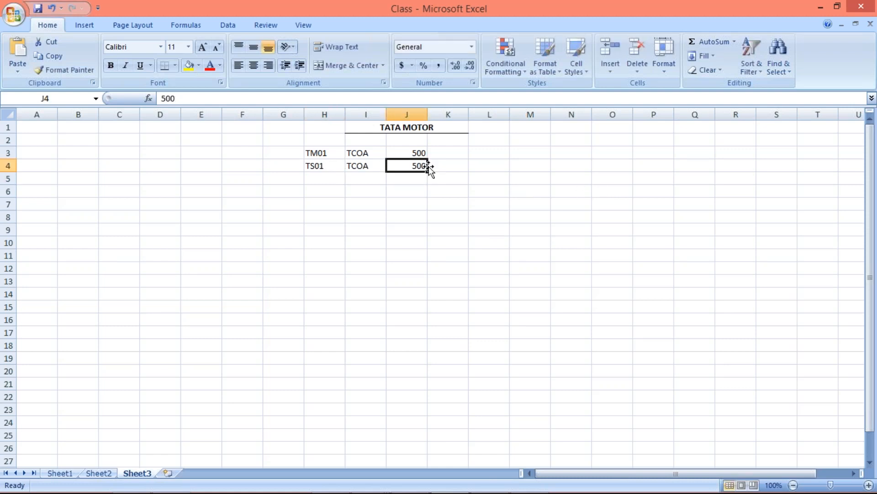
Step: Enter + 60 in cell K4 as the additional accounts for TS01
{"action": "left_click", "coordinate": [452, 166]}
{"action": "type", "text": "+"}
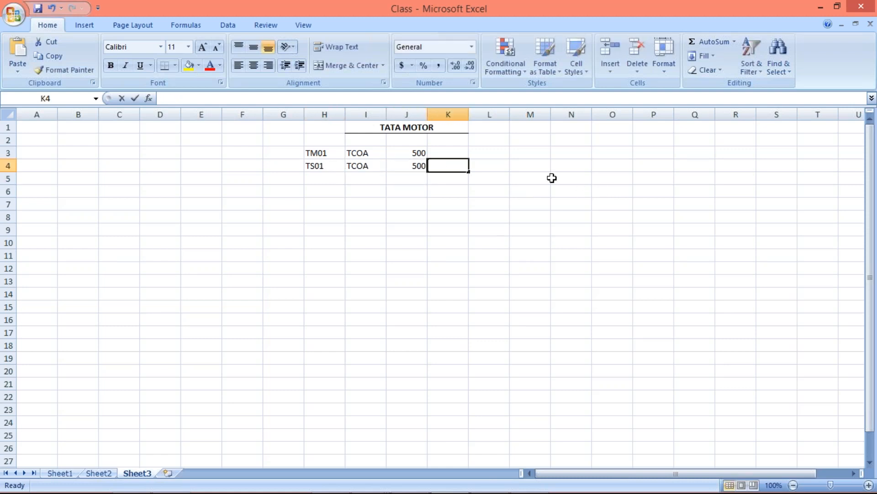
{"action": "type", "text": "60"}
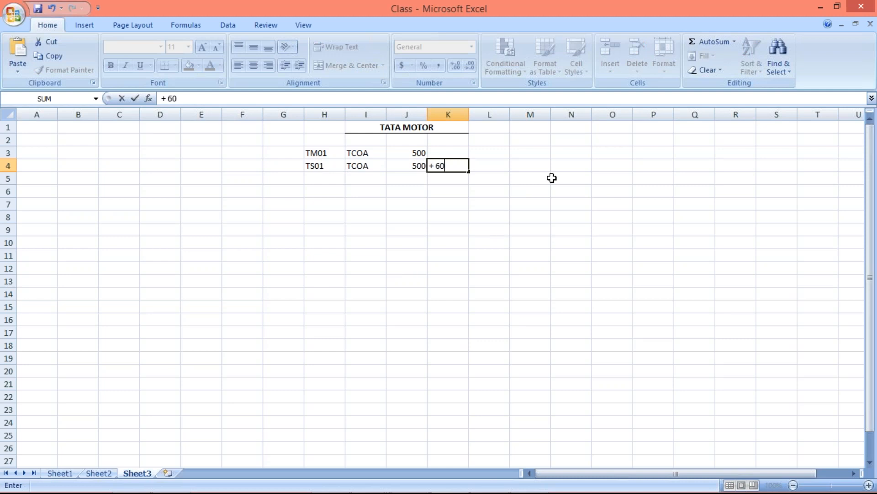
{"action": "key", "text": "Return"}
{"action": "left_click", "coordinate": [464, 165]}
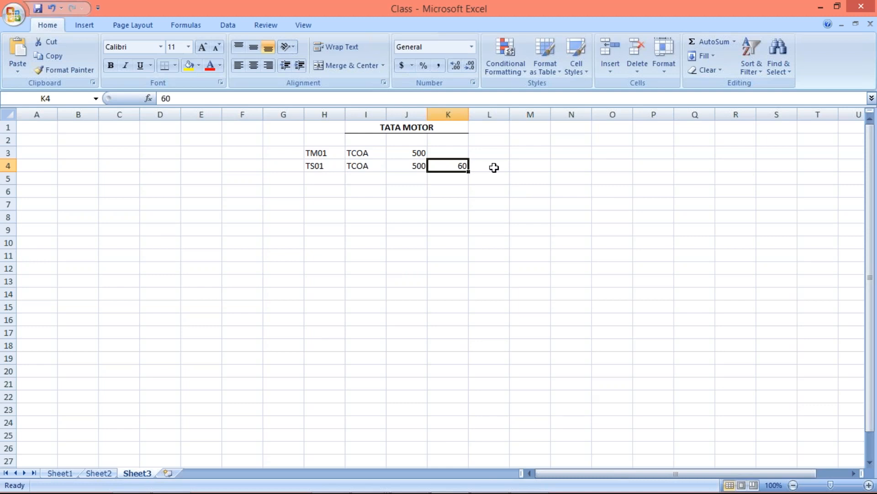
Step: Enter 560 in cell L4 as the total number of accounts for TS01
{"action": "left_click", "coordinate": [483, 168]}
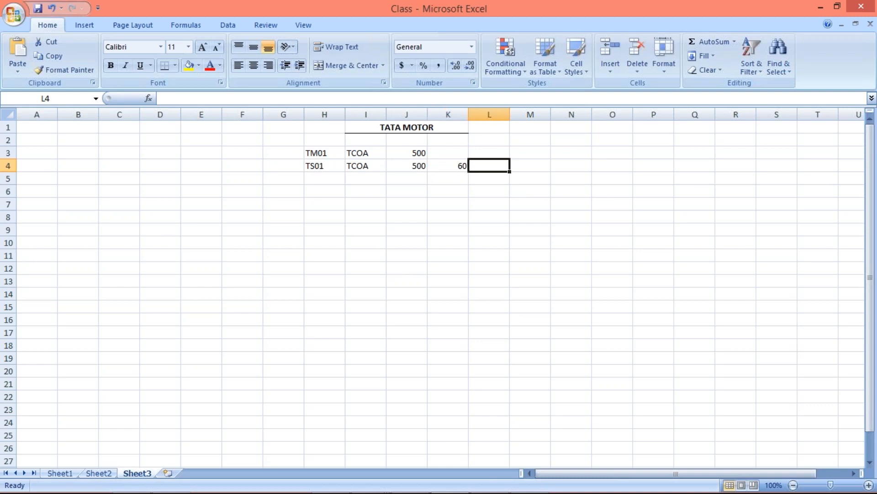
{"action": "type", "text": "560"}
{"action": "key", "text": "Return"}
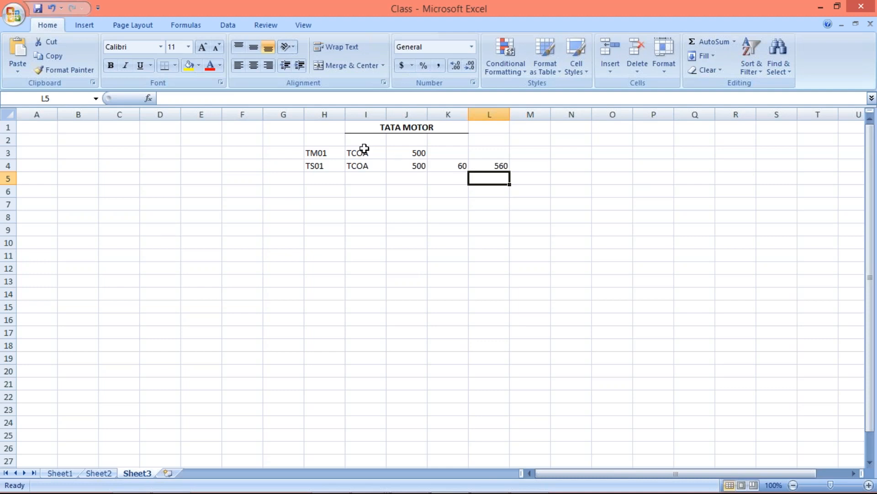
{"action": "left_click", "coordinate": [364, 181]}
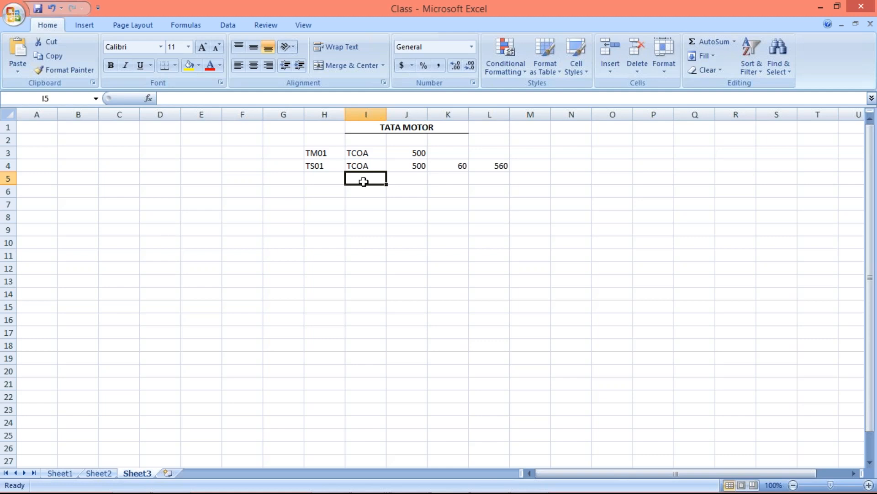
{"action": "left_click", "coordinate": [368, 165]}
{"action": "left_click", "coordinate": [371, 179]}
{"action": "left_click", "coordinate": [411, 152]}
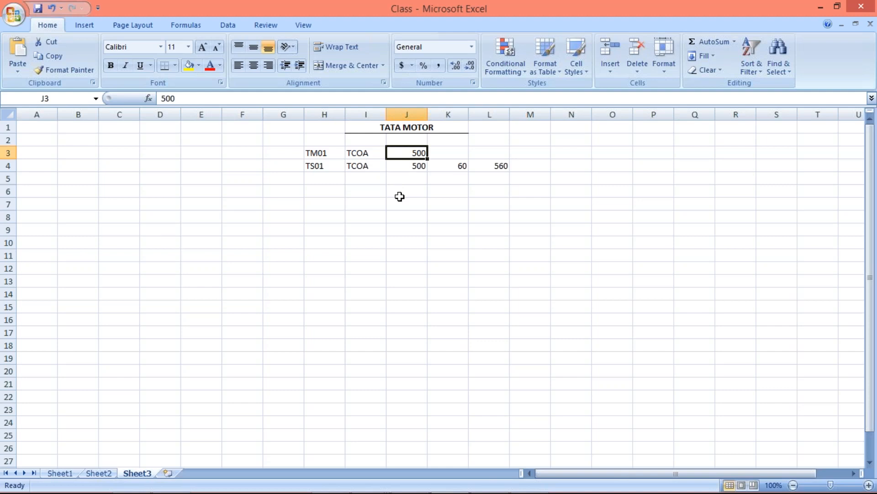
Step: Clear the additional and total account counts from cells K4 and L4 in the TS01 row
{"action": "left_click_drag", "start_coordinate": [456, 166], "coordinate": [496, 167]}
{"action": "key", "text": "Delete"}
Step: Examine the chart of accounts question in the WhatsApp chat against the TCOA codes and counts of TM01 and TS01
{"action": "key", "text": "alt+Tab"}
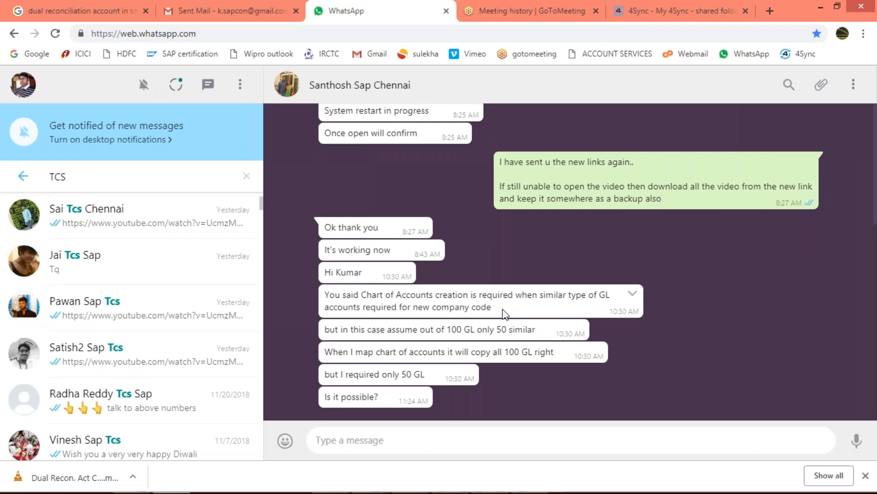
{"action": "key", "text": "alt+Tab"}
{"action": "left_click", "coordinate": [407, 155]}
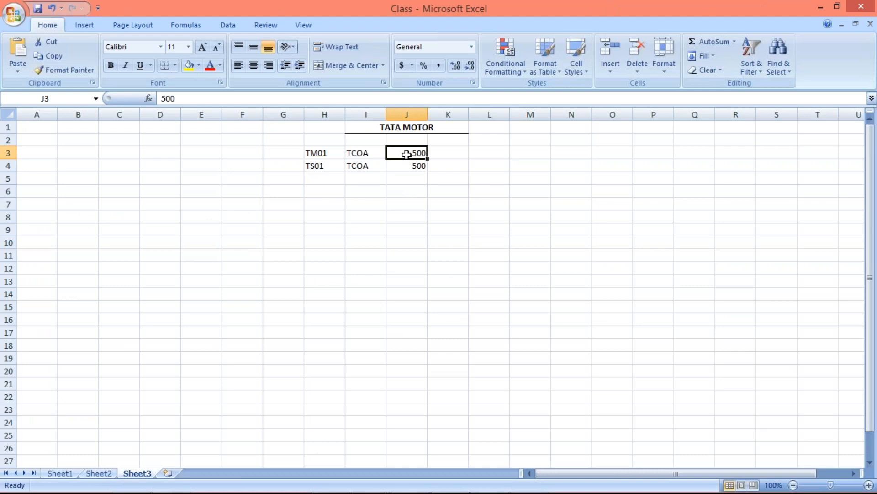
{"action": "left_click", "coordinate": [411, 166]}
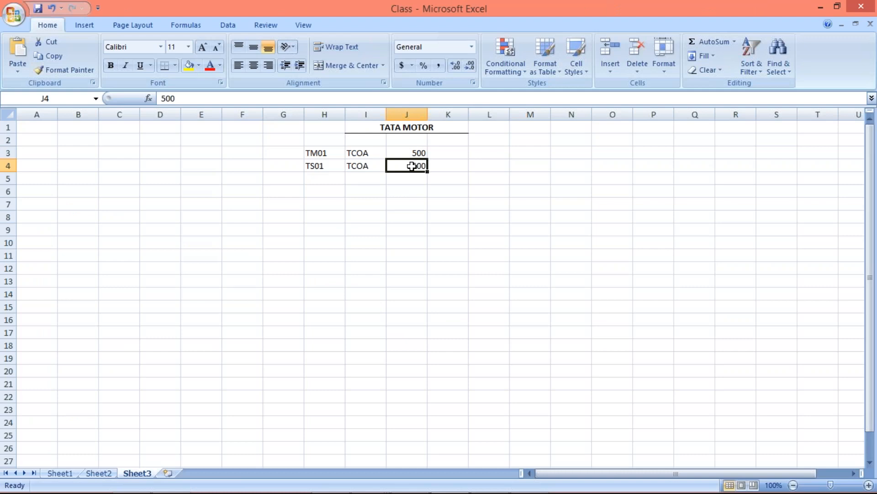
{"action": "left_click", "coordinate": [354, 152]}
{"action": "left_click", "coordinate": [371, 166]}
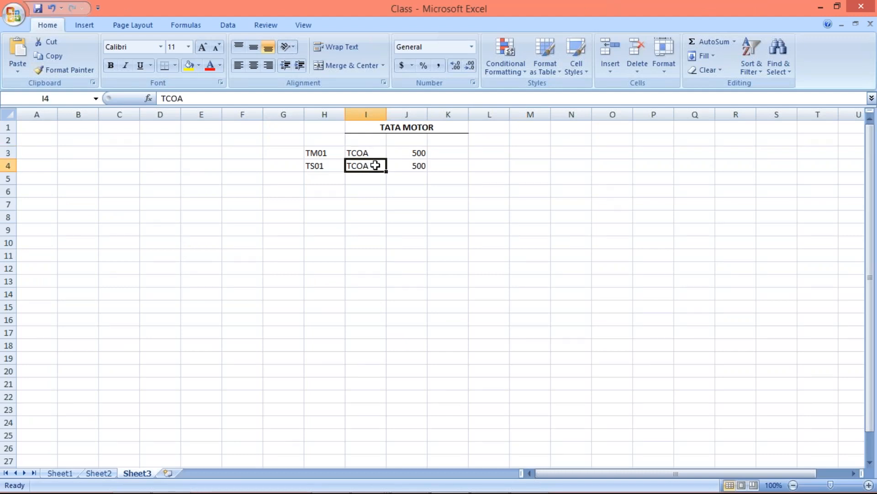
{"action": "left_click", "coordinate": [368, 151]}
{"action": "left_click", "coordinate": [413, 151]}
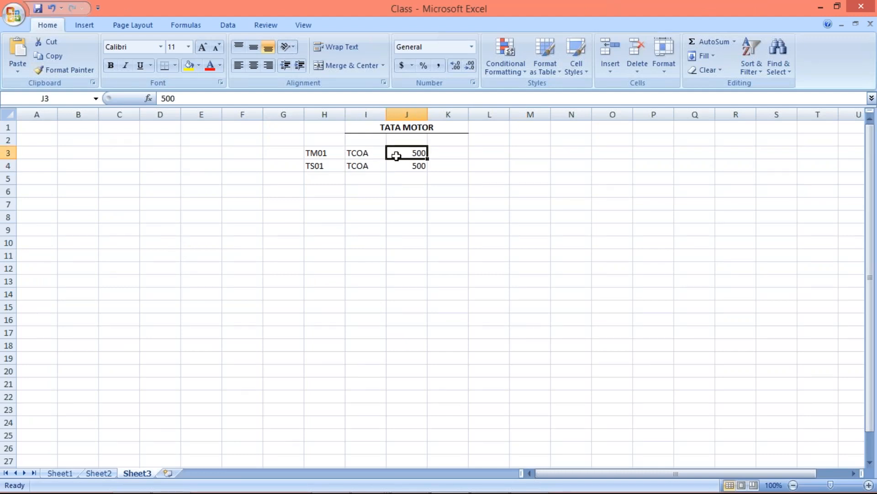
{"action": "left_click", "coordinate": [328, 167]}
Step: Consult the WhatsApp question and set the TM01 account count in cell J3 to 100
{"action": "key", "text": "alt+Tab"}
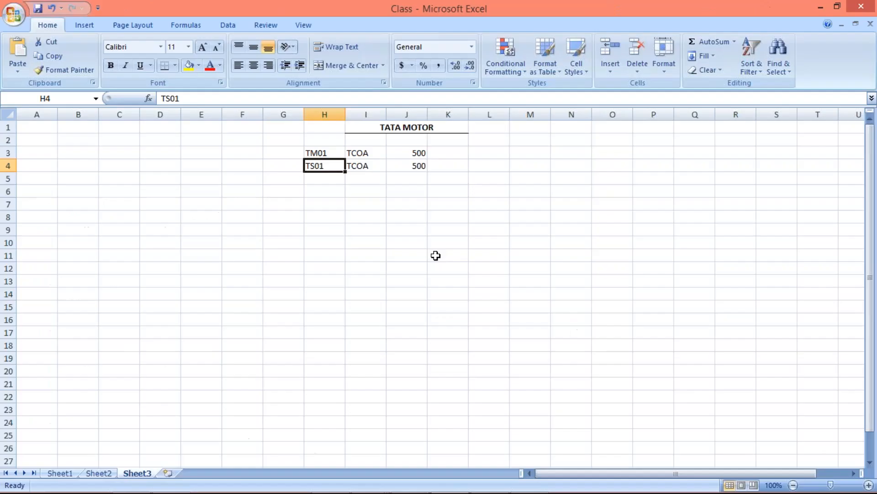
{"action": "left_click", "coordinate": [402, 152]}
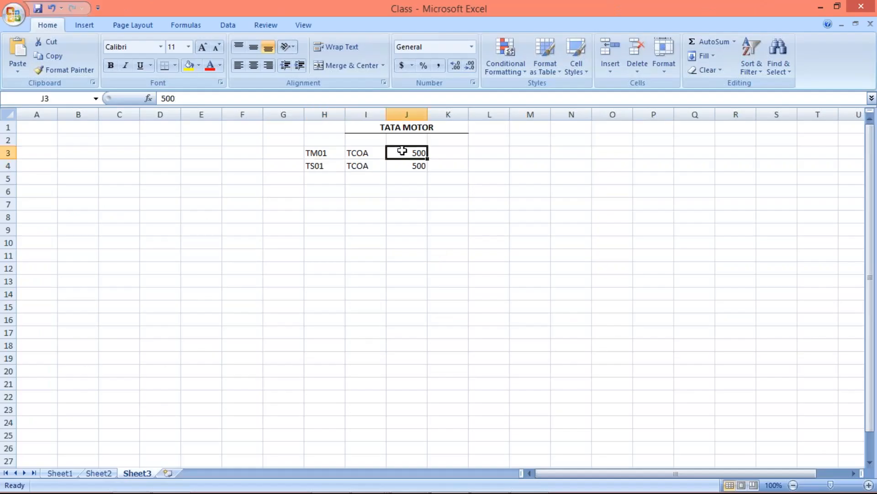
{"action": "type", "text": "100"}
{"action": "key", "text": "Return"}
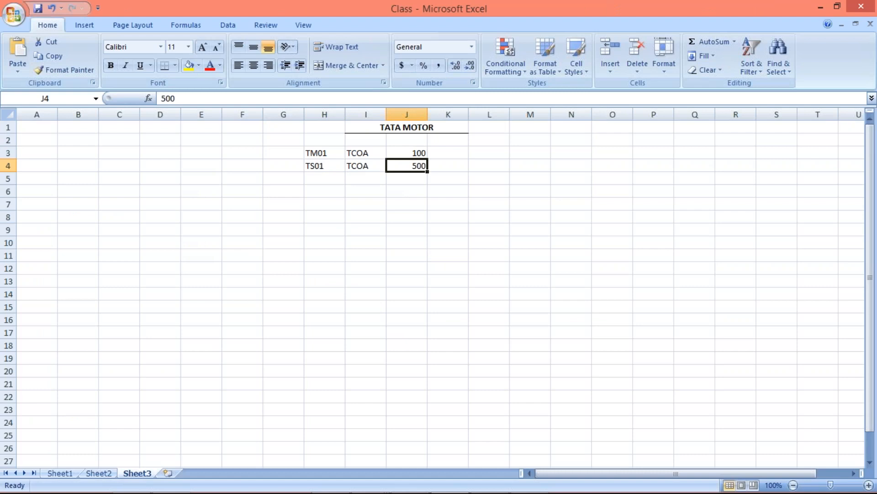
Step: Set the TS01 account count in cell J4 to 50
{"action": "left_click", "coordinate": [318, 167]}
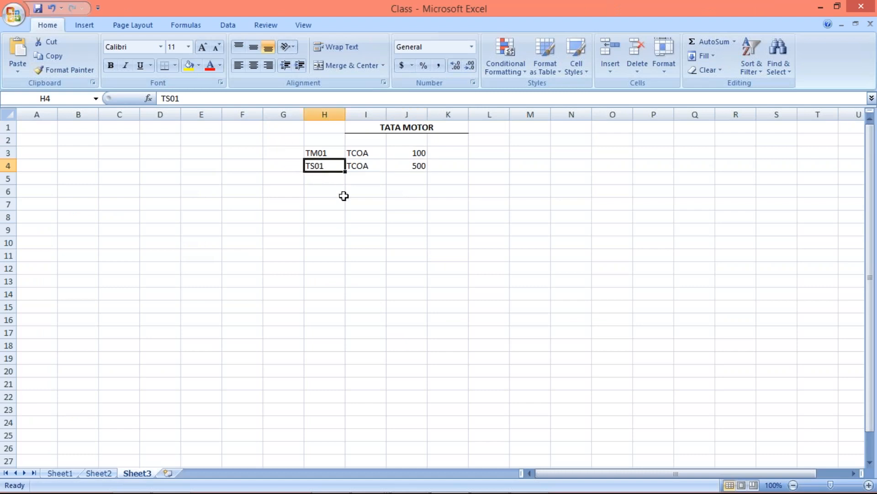
{"action": "left_click", "coordinate": [408, 152]}
{"action": "left_click", "coordinate": [411, 166]}
{"action": "type", "text": "50"}
{"action": "key", "text": "Return"}
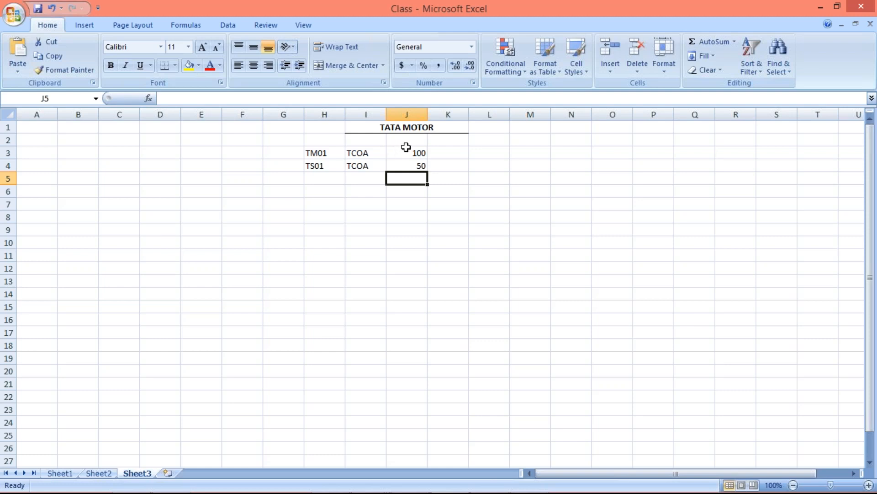
Step: Check the WhatsApp question about similar GL accounts against the account counts in cells J3 and J4
{"action": "left_click", "coordinate": [406, 150]}
{"action": "left_click", "coordinate": [414, 170]}
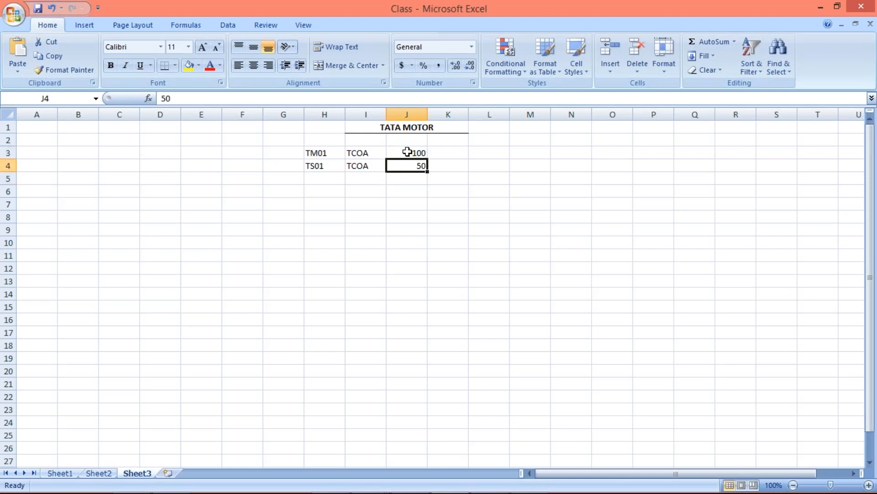
{"action": "key", "text": "alt+Tab"}
{"action": "key", "text": "alt+Tab"}
{"action": "left_click", "coordinate": [407, 154]}
{"action": "left_click", "coordinate": [412, 163]}
{"action": "key", "text": "alt+Tab"}
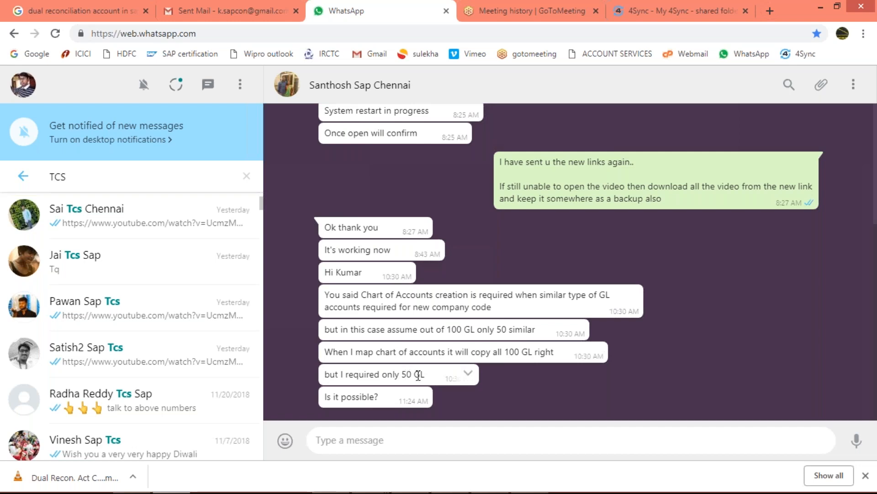
{"action": "key", "text": "alt+Tab"}
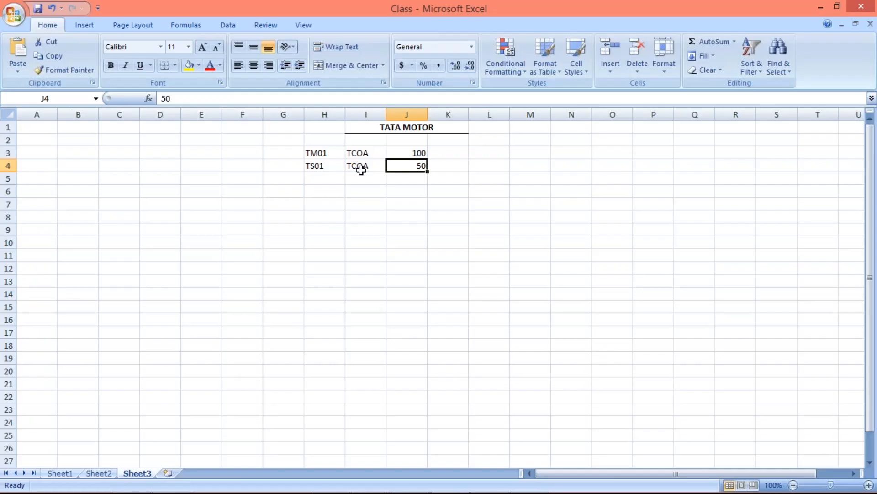
Step: Compare company codes TM01 and TS01 in column H with their account counts in column J
{"action": "left_click", "coordinate": [403, 152]}
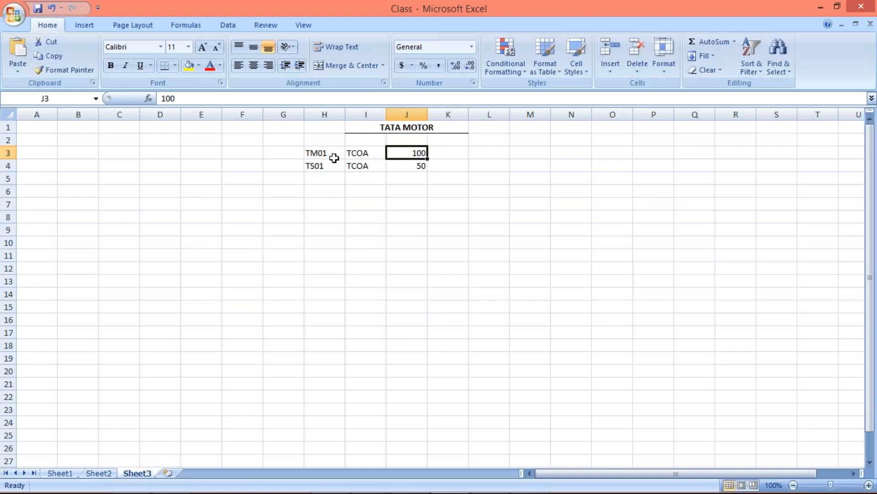
{"action": "left_click", "coordinate": [317, 153]}
{"action": "left_click", "coordinate": [402, 152]}
{"action": "left_click", "coordinate": [316, 168]}
{"action": "left_click", "coordinate": [406, 165]}
{"action": "left_click", "coordinate": [309, 169]}
{"action": "left_click", "coordinate": [404, 169]}
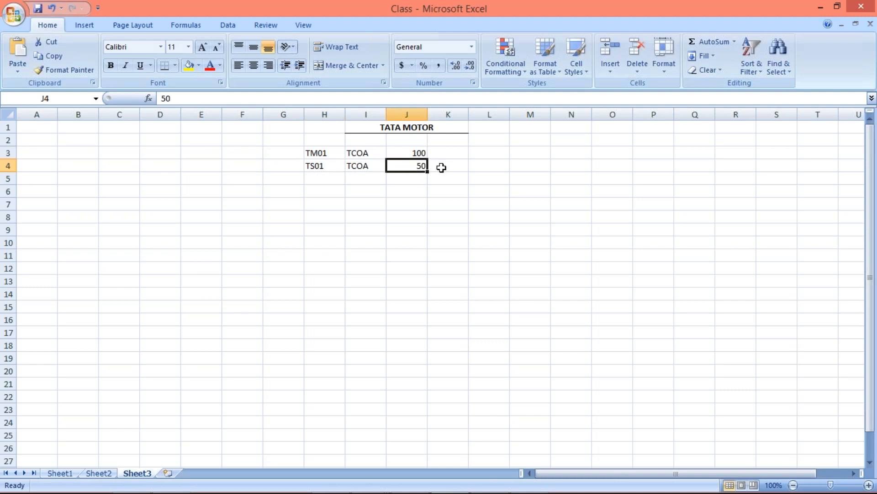
{"action": "left_click", "coordinate": [396, 152]}
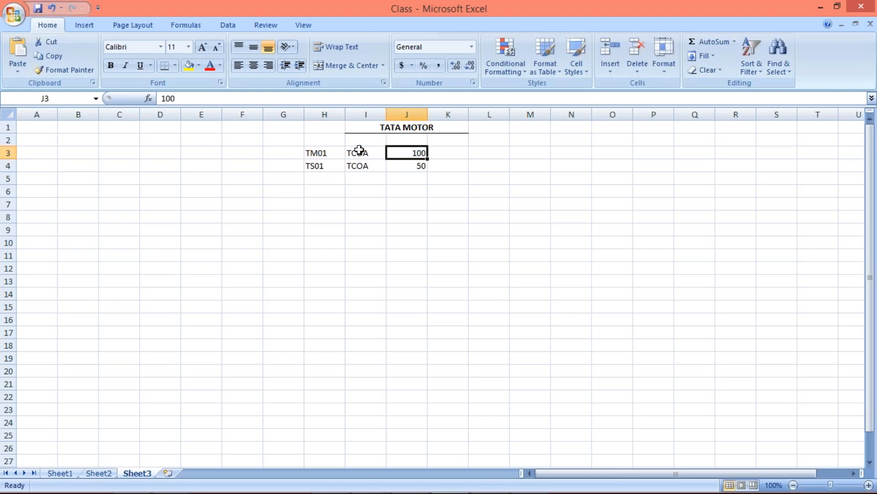
{"action": "left_click", "coordinate": [409, 166]}
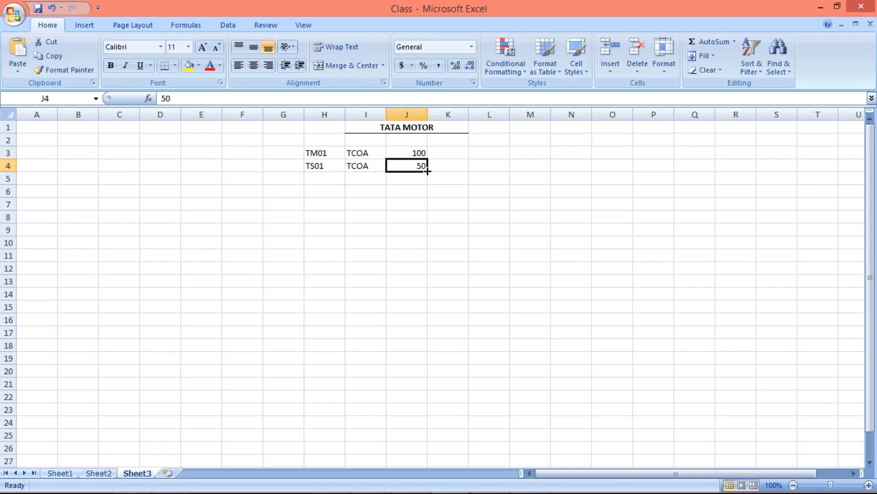
Step: Recheck the WhatsApp question about copied GL accounts and set the TS01 account count in cell J4 to 100
{"action": "key", "text": "alt+Tab"}
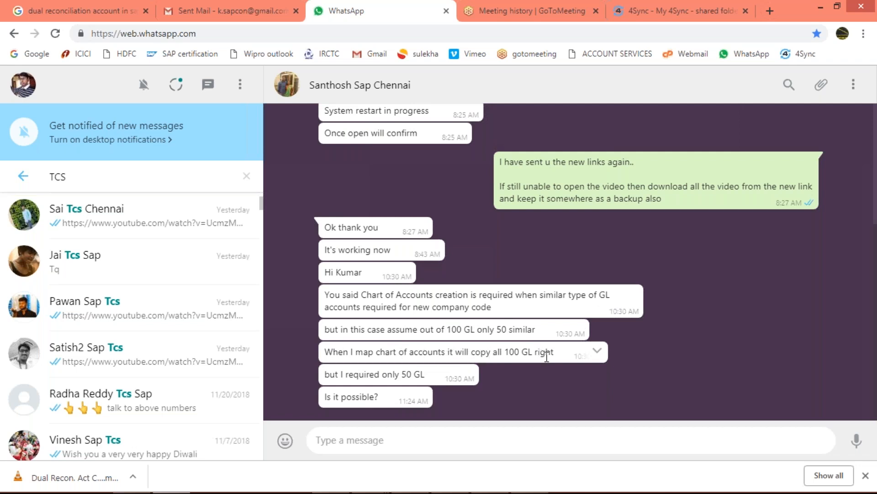
{"action": "key", "text": "alt+Tab"}
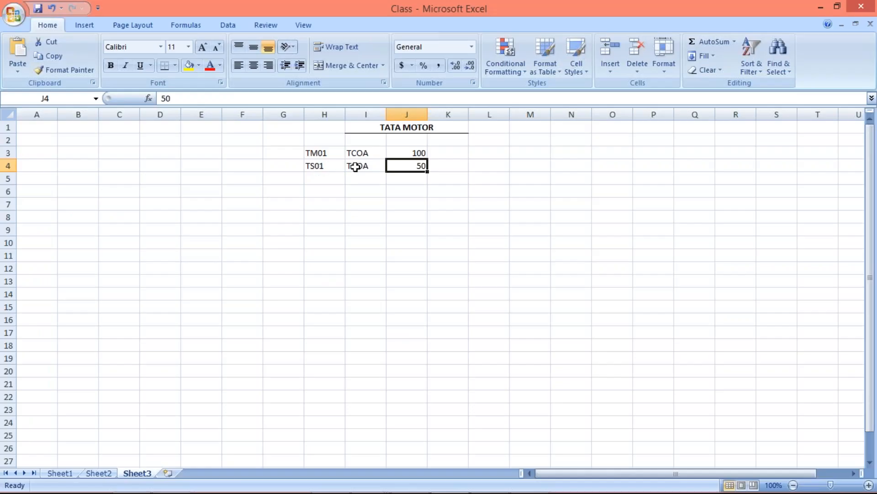
{"action": "left_click", "coordinate": [356, 167]}
{"action": "left_click", "coordinate": [316, 166]}
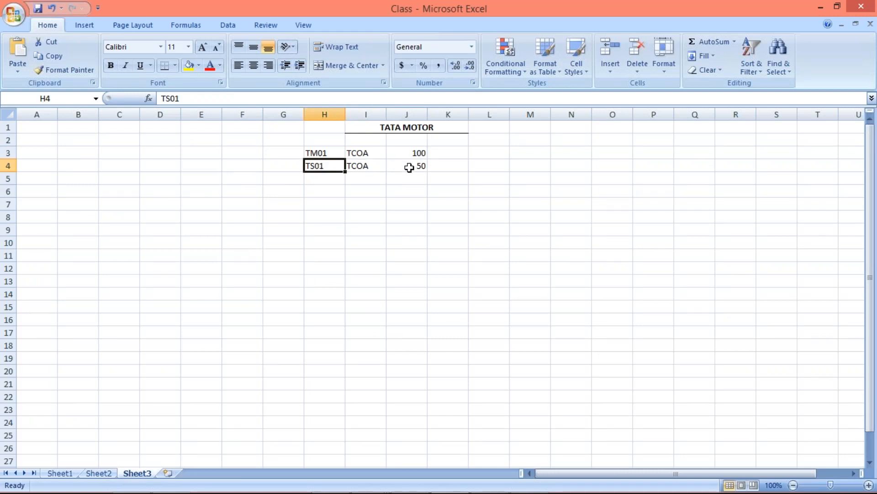
{"action": "left_click", "coordinate": [416, 168]}
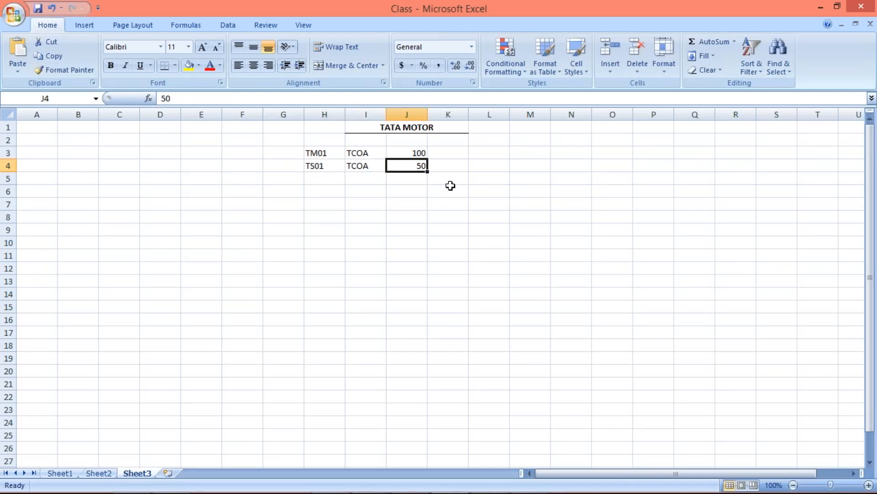
{"action": "type", "text": "100"}
{"action": "key", "text": "Return"}
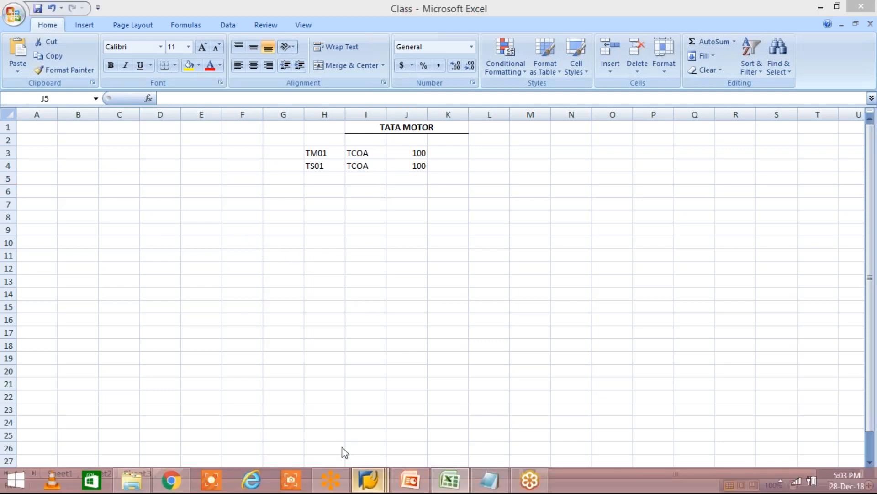
Step: Switch to SAP Logon 740 and open the FICO connection
{"action": "mouse_move", "coordinate": [368, 480]}
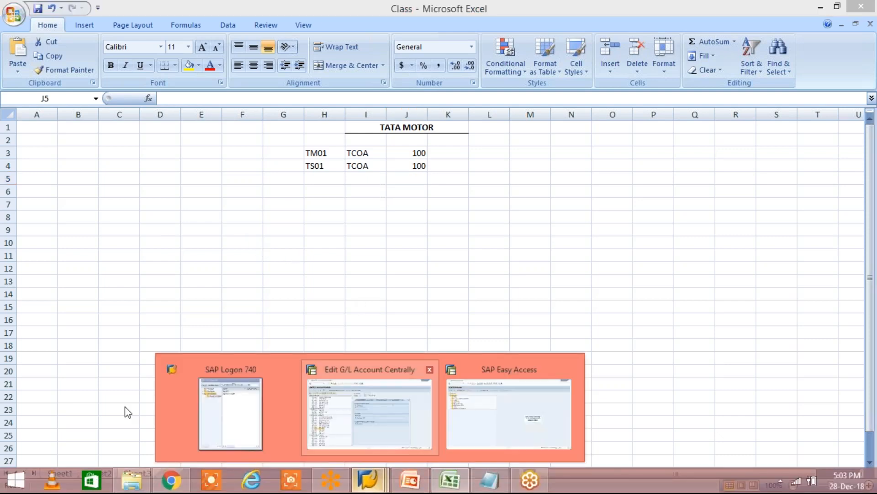
{"action": "left_click", "coordinate": [498, 428]}
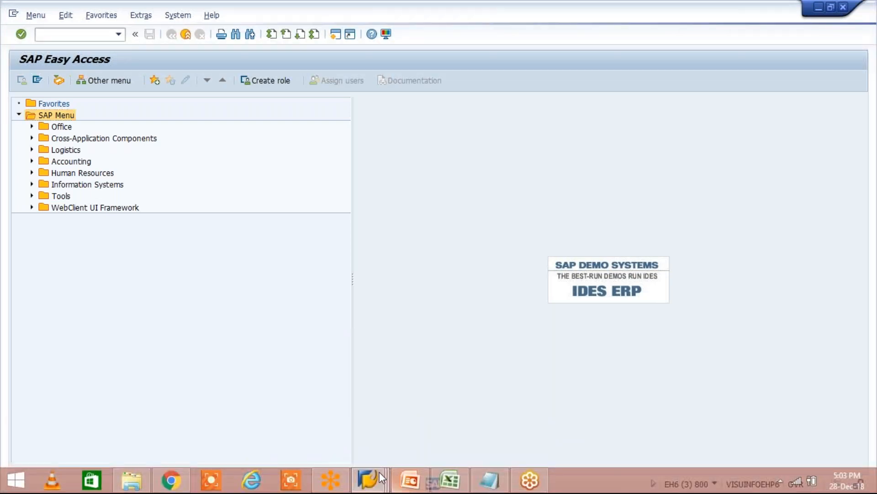
{"action": "left_click", "coordinate": [379, 473]}
{"action": "left_click", "coordinate": [396, 149]}
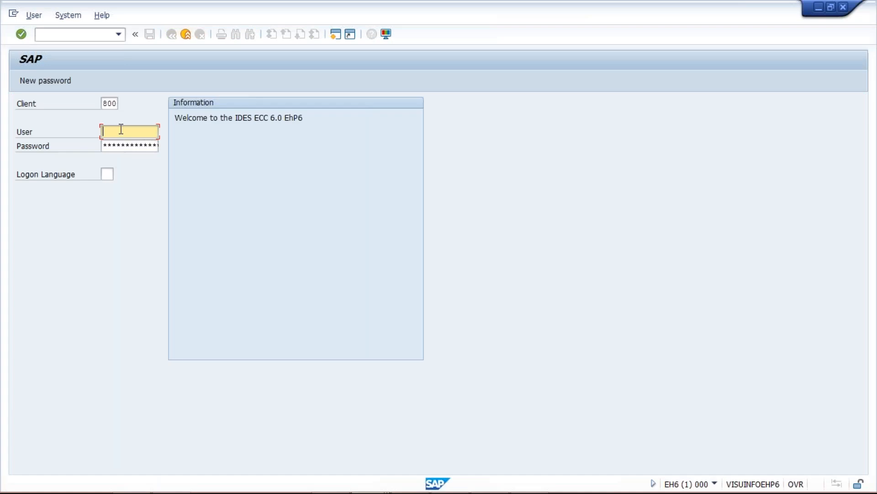
Step: Log on to client 800 with the user name and account password, continuing past the multiple logon dialog
{"action": "left_click", "coordinate": [119, 131]}
{"action": "left_click", "coordinate": [128, 144]}
{"action": "key", "text": "Tab"}
{"action": "type", "text": "********"}
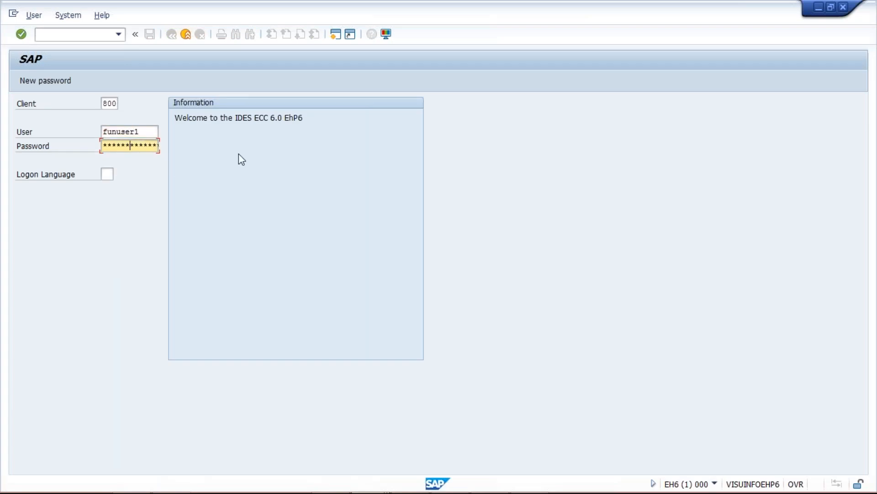
{"action": "key", "text": "Return"}
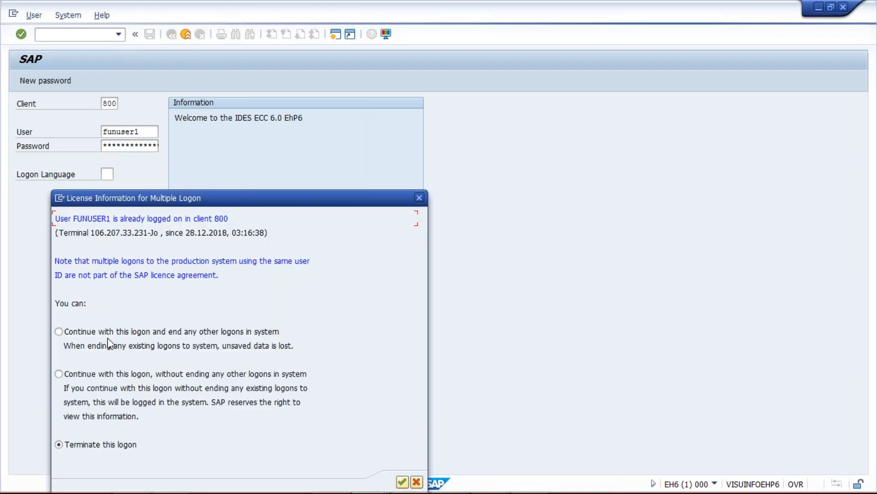
{"action": "key", "text": "Return"}
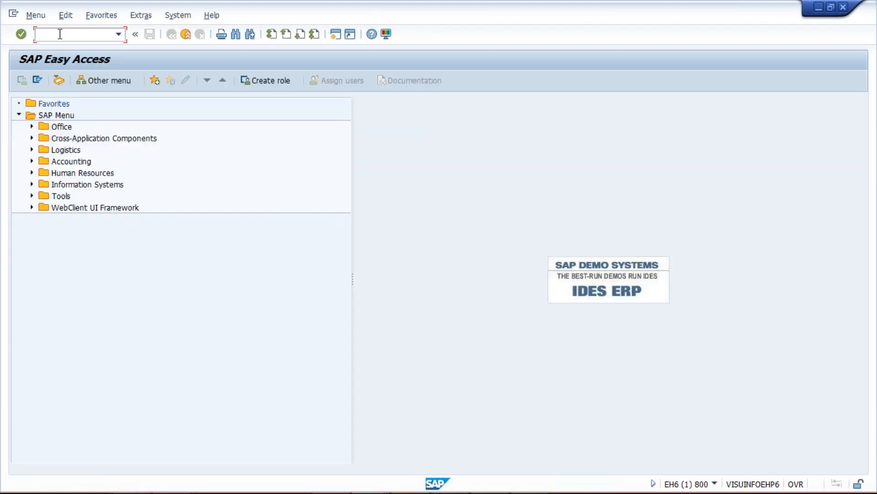
Step: Run transaction OBY6 to open the Company Code Global Data overview
{"action": "type", "text": "OBY6"}
{"action": "key", "text": "Return"}
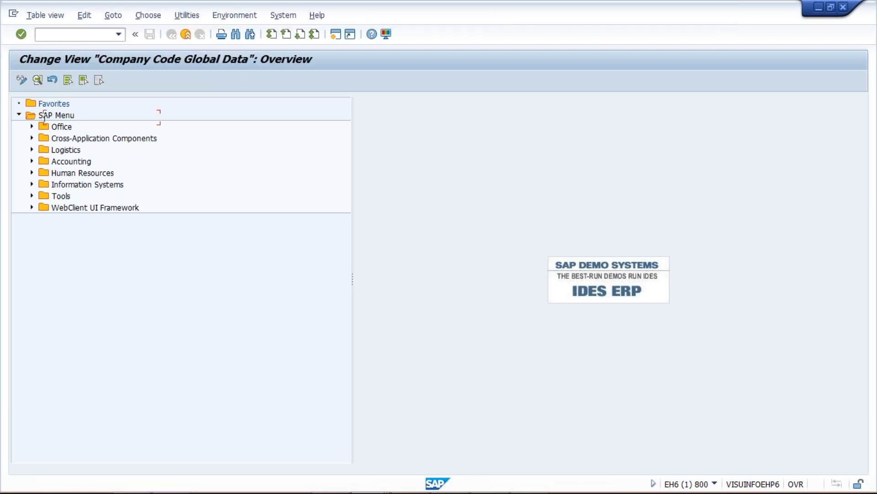
Step: Jump to company code TM02 in the overview and open its global data details
{"action": "left_click", "coordinate": [207, 457]}
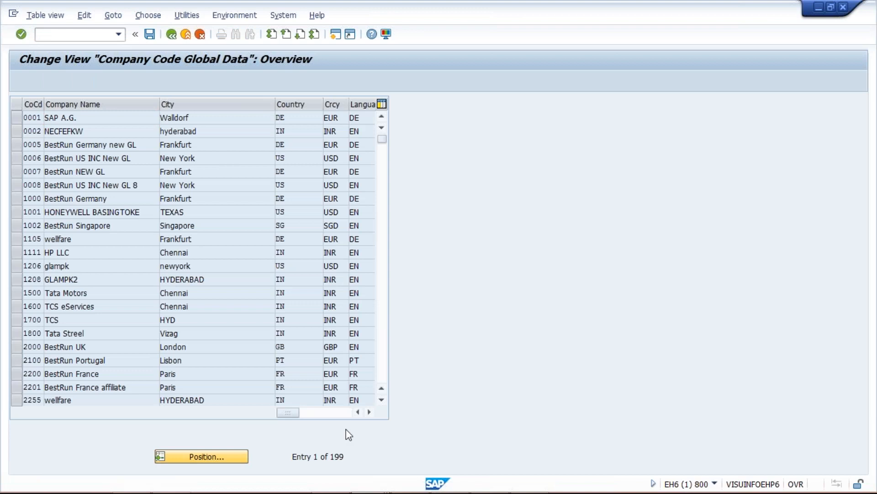
{"action": "type", "text": "T"}
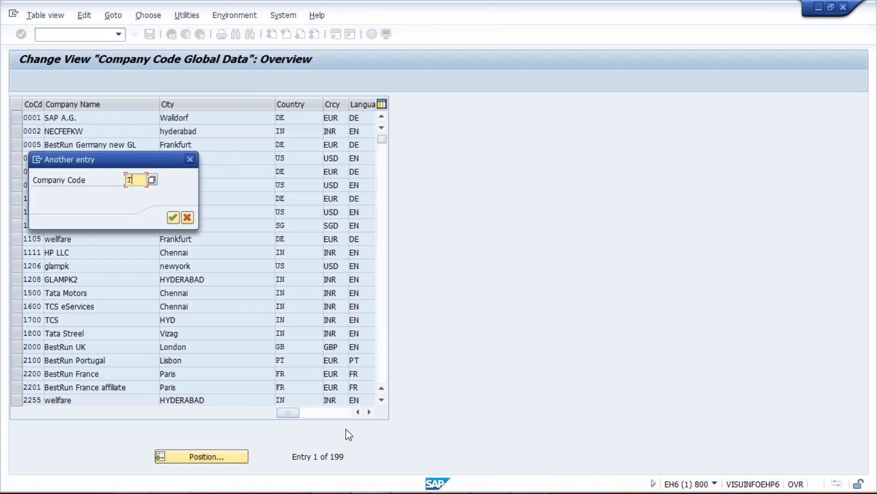
{"action": "type", "text": "M02"}
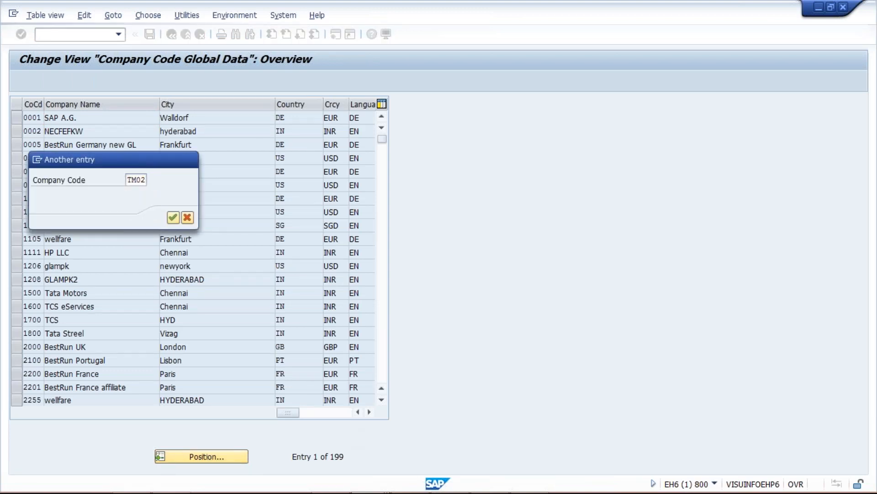
{"action": "key", "text": "Return"}
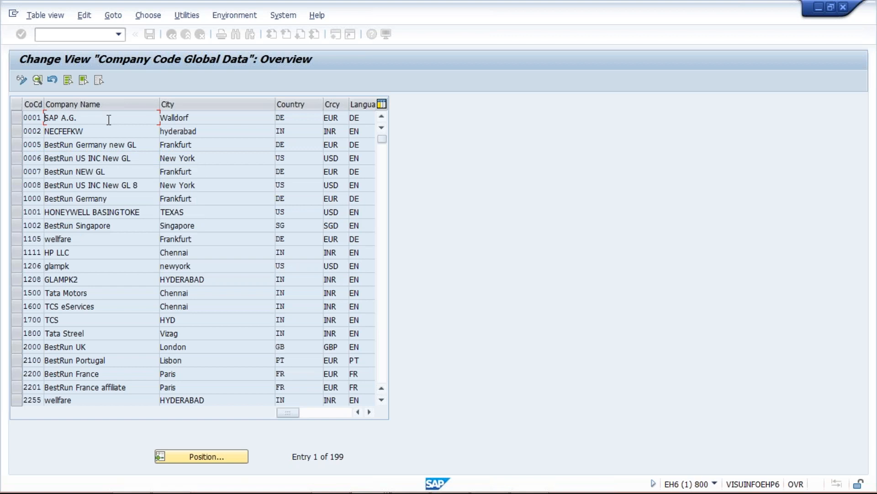
{"action": "double_click", "coordinate": [112, 119]}
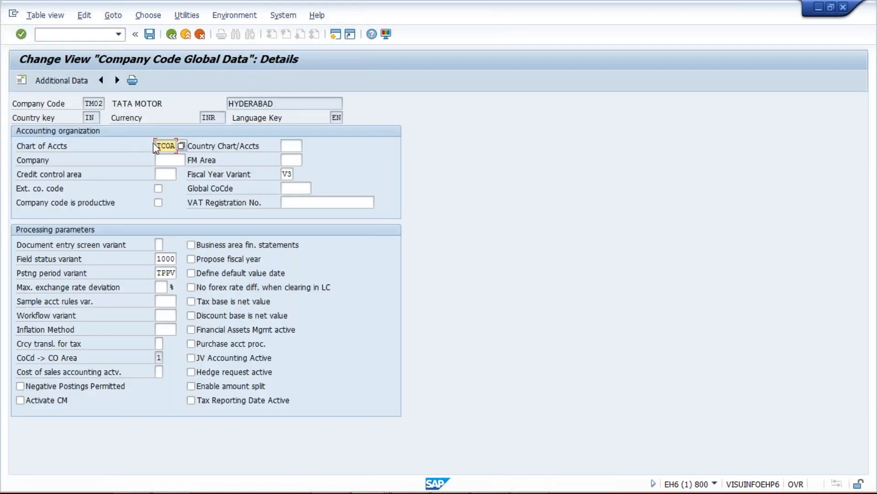
Step: Examine TM02's chart of accounts, fiscal year variant, field status variant, posting period variant and company name
{"action": "left_click_drag", "start_coordinate": [159, 145], "coordinate": [191, 142]}
{"action": "left_click_drag", "start_coordinate": [284, 173], "coordinate": [308, 174]}
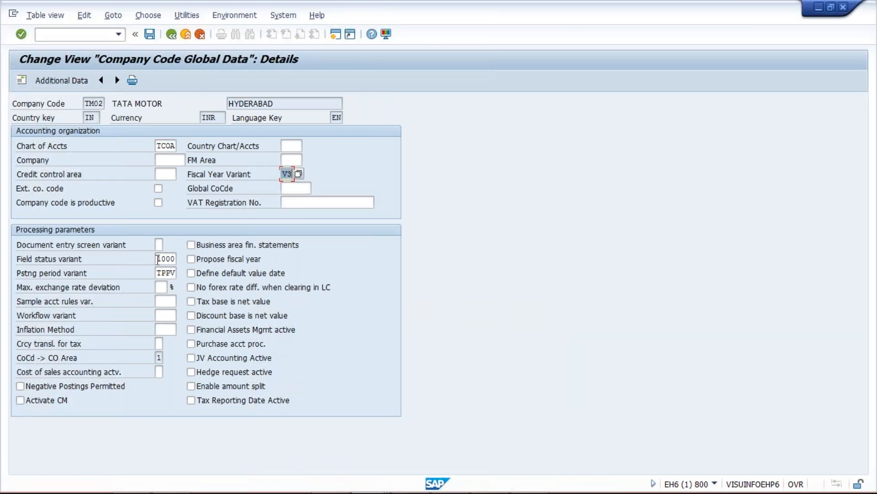
{"action": "left_click_drag", "start_coordinate": [156, 258], "coordinate": [177, 273]}
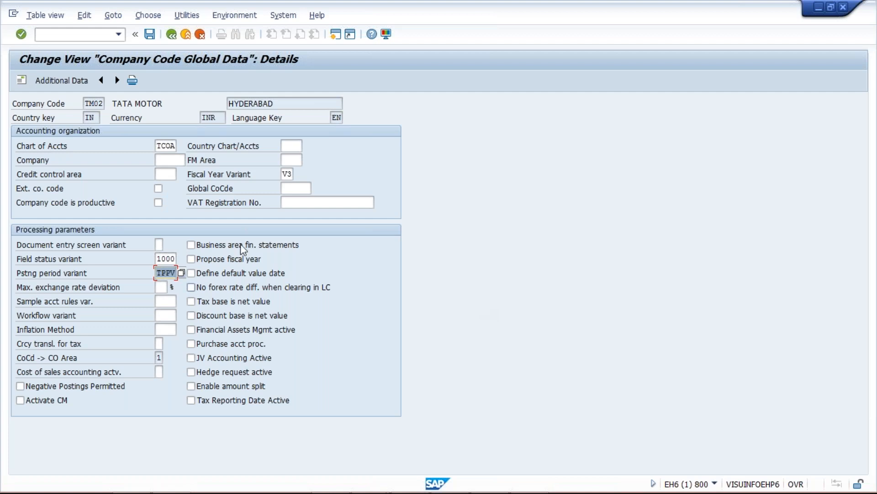
{"action": "left_click_drag", "start_coordinate": [175, 103], "coordinate": [43, 89]}
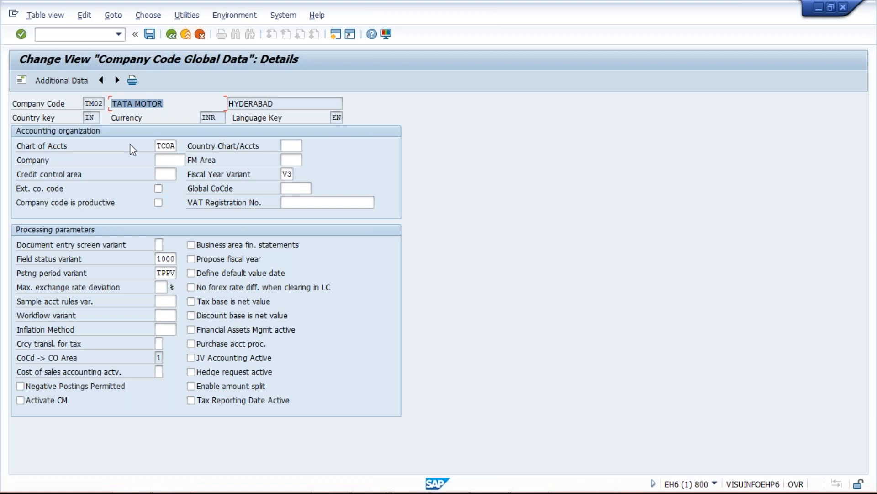
Step: Run transaction FS00 in a new session and display the G/L account tree for company code TM02
{"action": "left_click", "coordinate": [335, 34]}
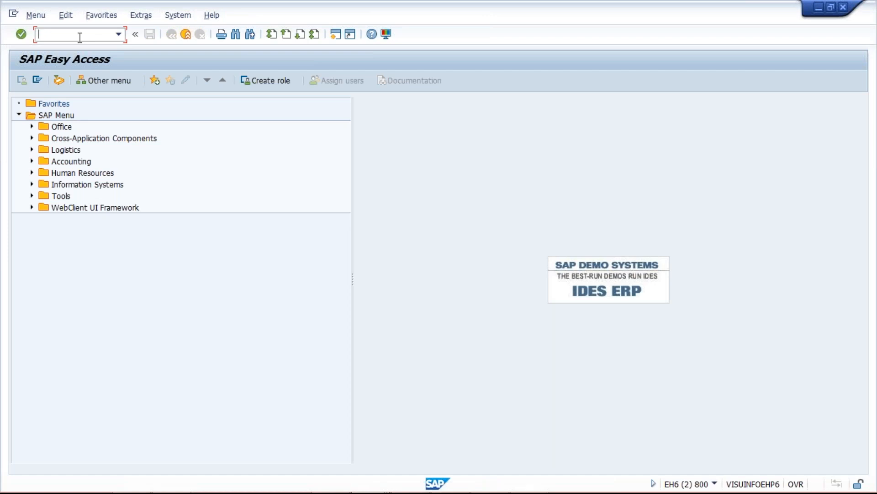
{"action": "type", "text": "FS00"}
{"action": "key", "text": "Return"}
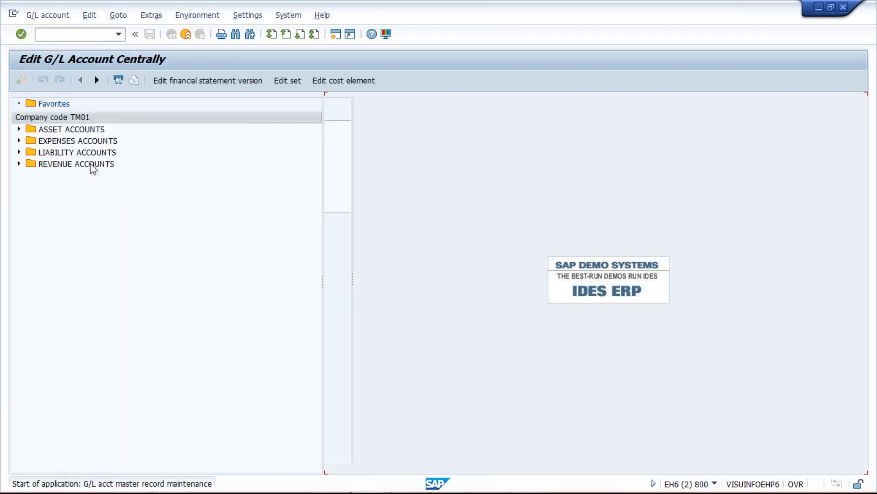
{"action": "left_click", "coordinate": [151, 101]}
{"action": "type", "text": "02"}
{"action": "key", "text": "Return"}
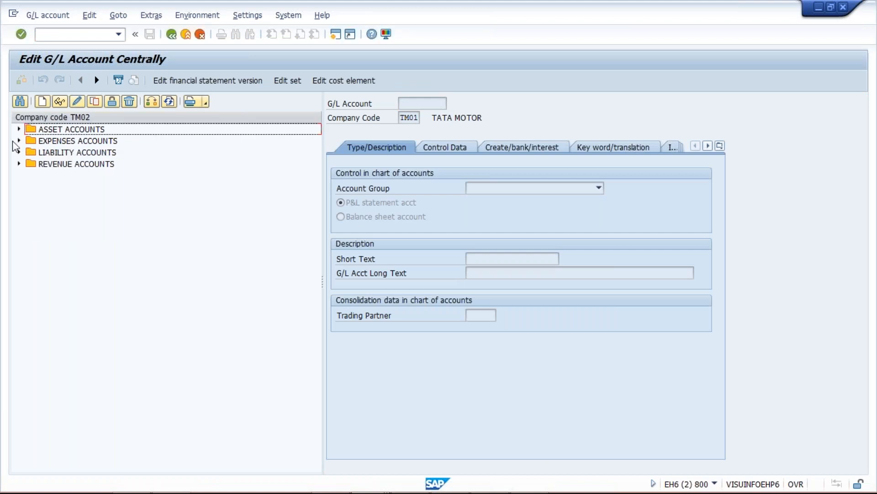
Step: Expand the expense, liability, revenue and asset account groups of TM02 and examine the TEST GL accounts
{"action": "left_click", "coordinate": [20, 141]}
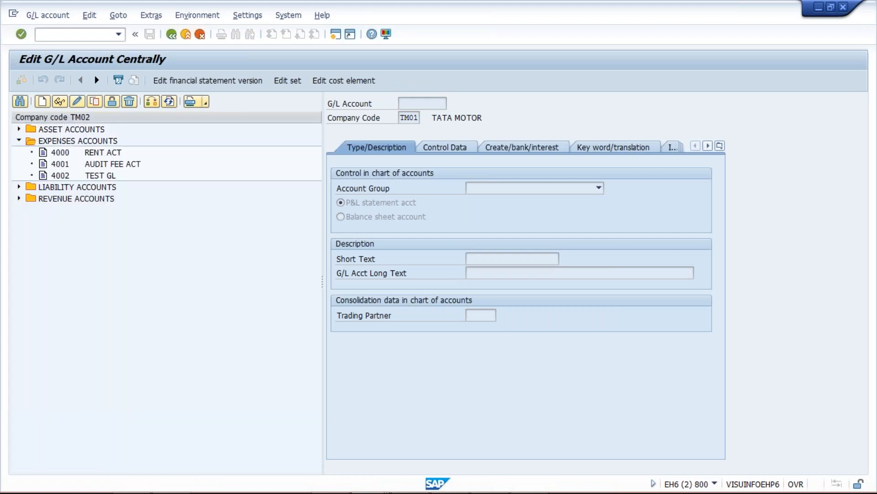
{"action": "left_click", "coordinate": [18, 187]}
{"action": "left_click", "coordinate": [19, 326]}
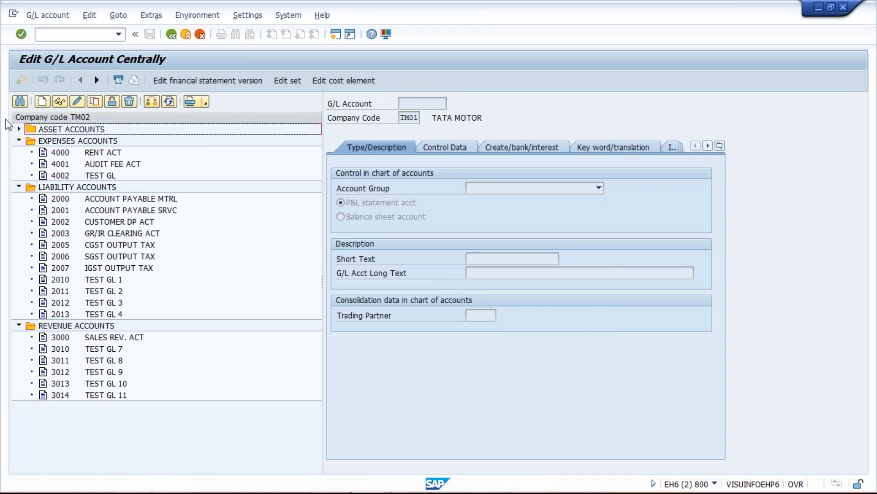
{"action": "left_click", "coordinate": [19, 129]}
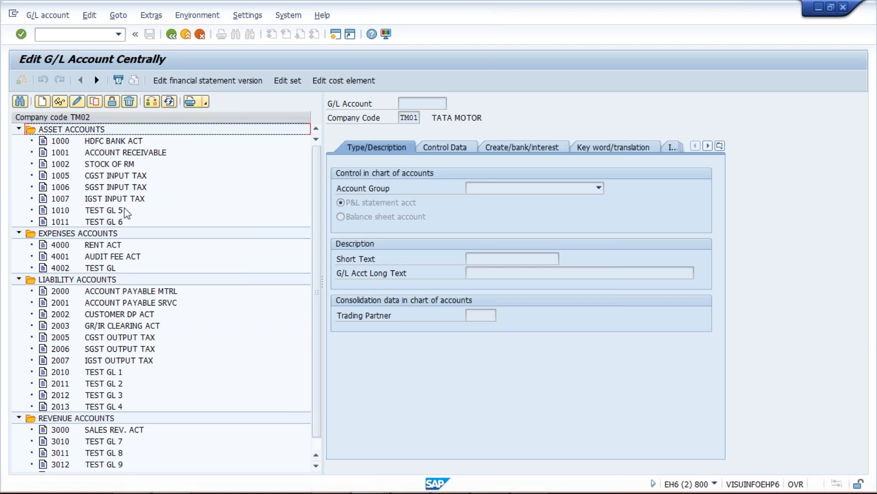
{"action": "left_click", "coordinate": [109, 394]}
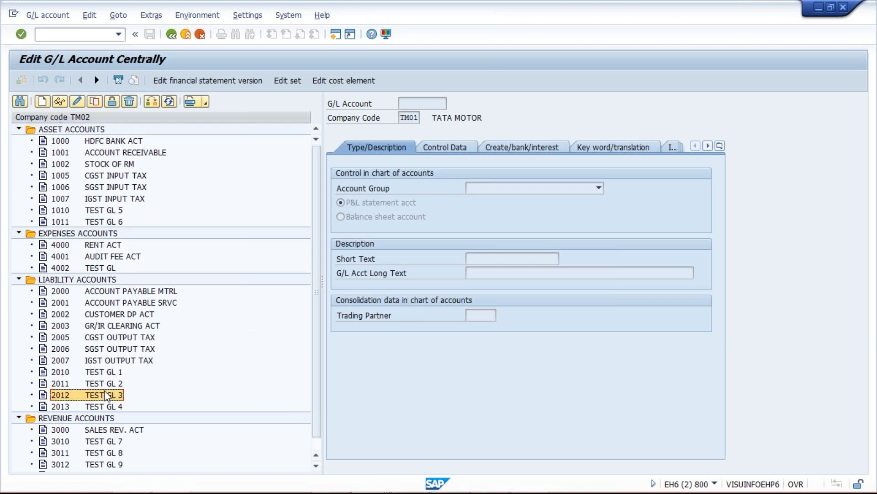
{"action": "left_click", "coordinate": [107, 440]}
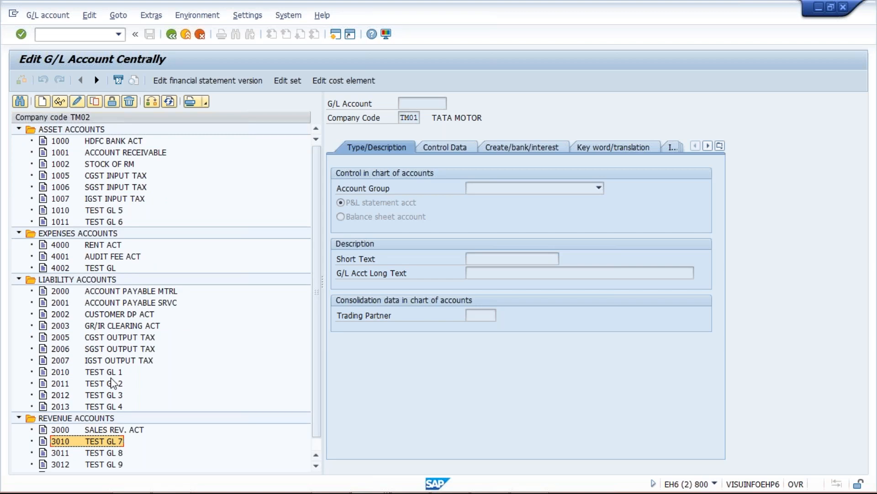
{"action": "left_click", "coordinate": [91, 373]}
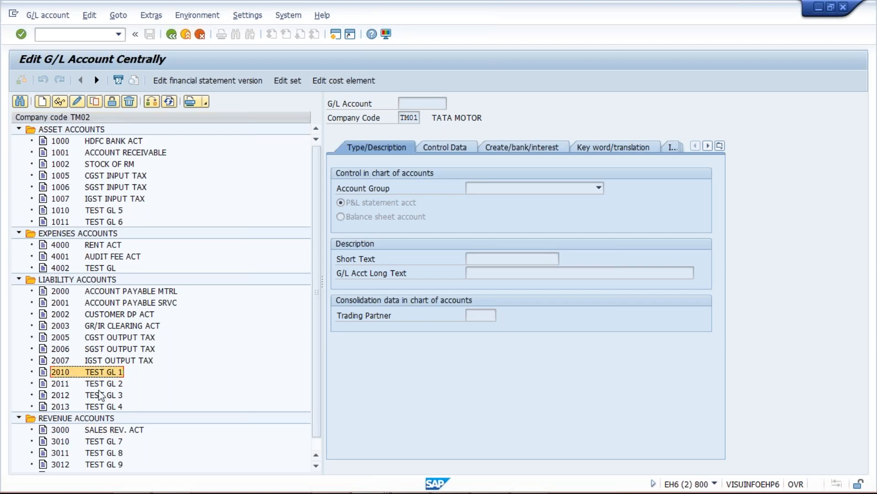
{"action": "left_click", "coordinate": [101, 396]}
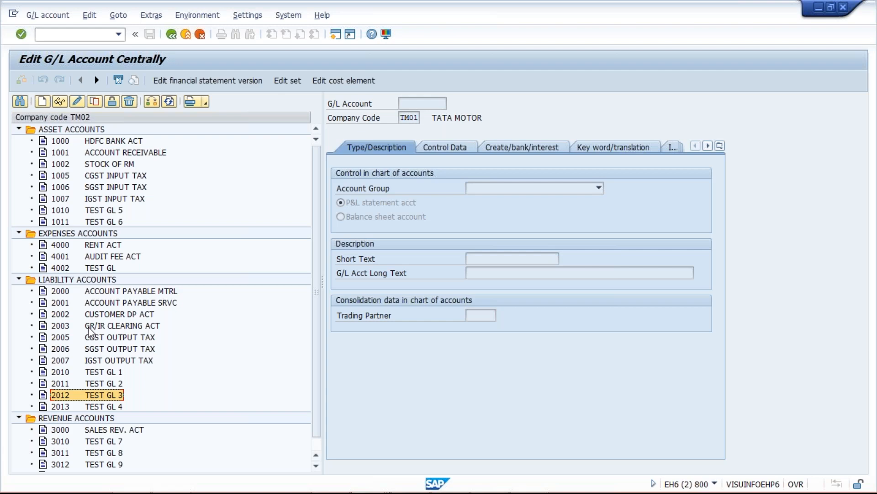
Step: Return to the Company Code Global Data details and compare TM02's chart of accounts assignment with its G/L account list
{"action": "key", "text": "alt+Tab"}
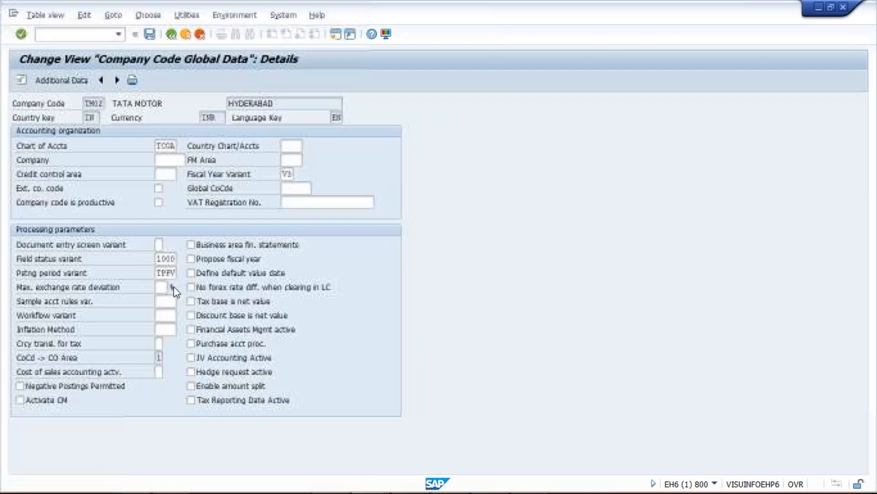
{"action": "left_click", "coordinate": [163, 145]}
{"action": "left_click_drag", "start_coordinate": [157, 146], "coordinate": [182, 146]}
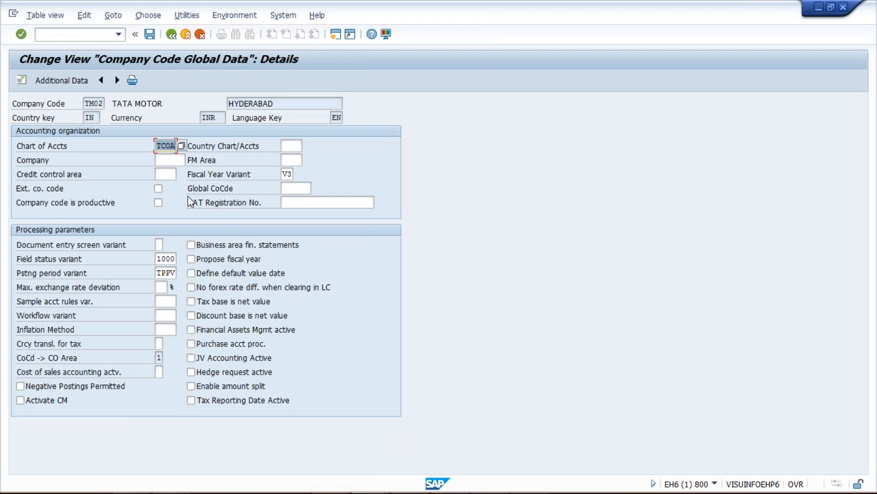
{"action": "left_click_drag", "start_coordinate": [86, 103], "coordinate": [114, 104]}
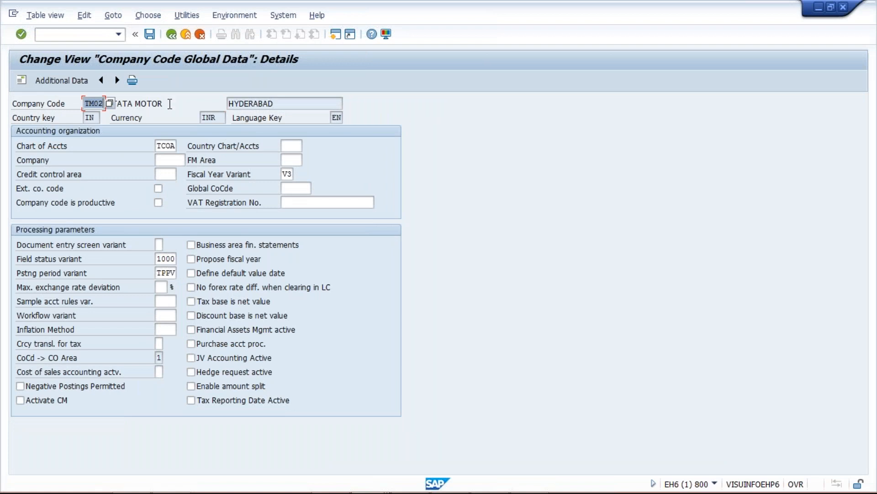
{"action": "left_click", "coordinate": [169, 104]}
{"action": "left_click_drag", "start_coordinate": [160, 147], "coordinate": [180, 146]}
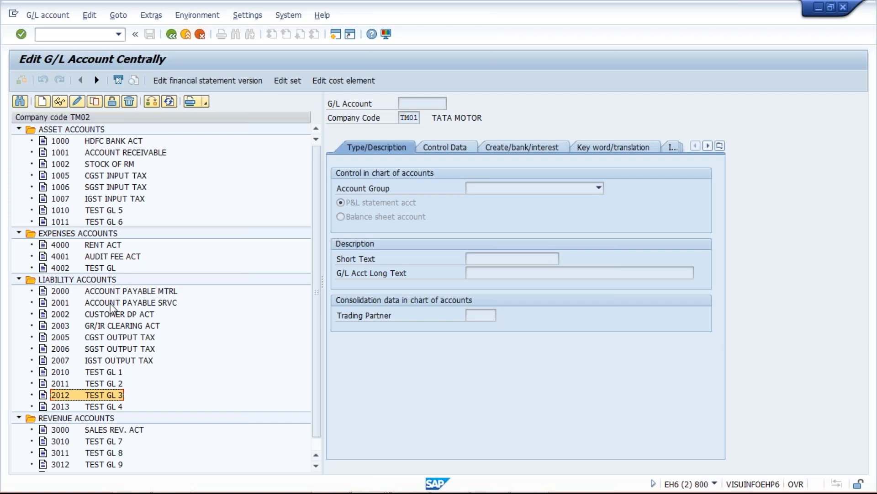
{"action": "key", "text": "alt+Tab"}
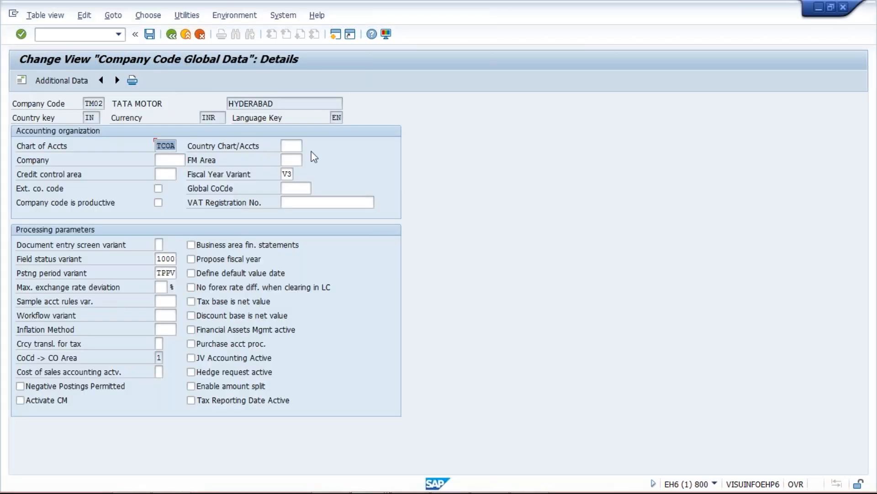
Step: Leave the TM02 details and start a new company code entry TS02 with the company name TATA STEEL
{"action": "left_click", "coordinate": [49, 34]}
{"action": "type", "text": "/N"}
{"action": "type", "text": "OB52"}
{"action": "key", "text": "Return"}
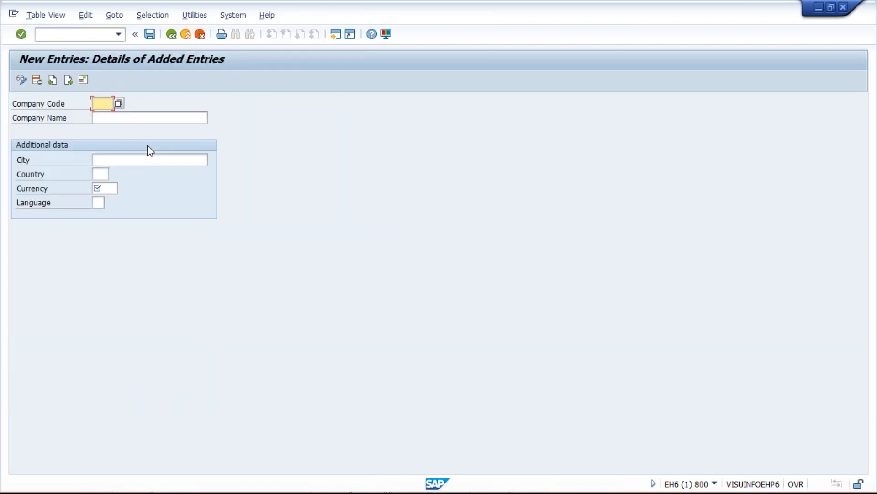
{"action": "type", "text": "TS02"}
{"action": "key", "text": "Tab"}
{"action": "type", "text": "T"}
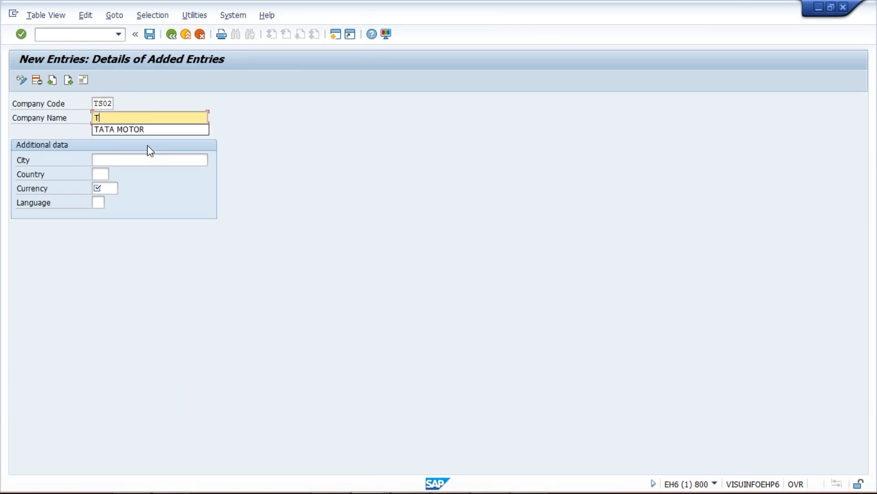
{"action": "type", "text": "ATA STEEL"}
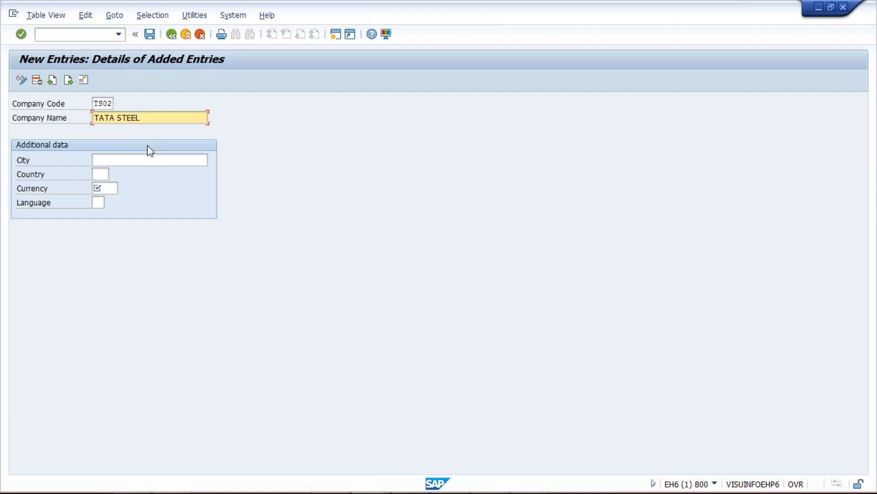
Step: Fill in TS02's additional data with city HYDERABAD, country IN, currency INR and language EN, and continue to its address
{"action": "left_click", "coordinate": [145, 157]}
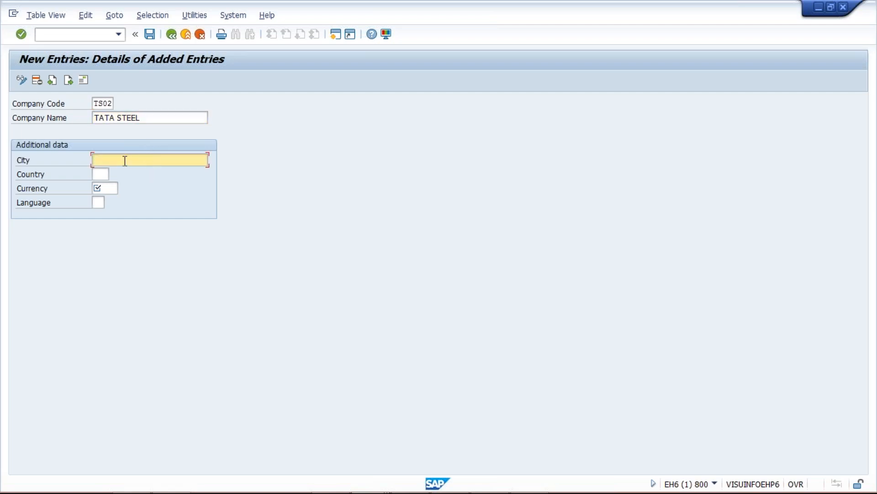
{"action": "left_click", "coordinate": [119, 177]}
{"action": "left_click", "coordinate": [101, 174]}
{"action": "type", "text": "IN"}
{"action": "left_click", "coordinate": [109, 189]}
{"action": "left_click", "coordinate": [110, 200]}
{"action": "left_click", "coordinate": [99, 202]}
{"action": "left_click", "coordinate": [112, 216]}
{"action": "key", "text": "Return"}
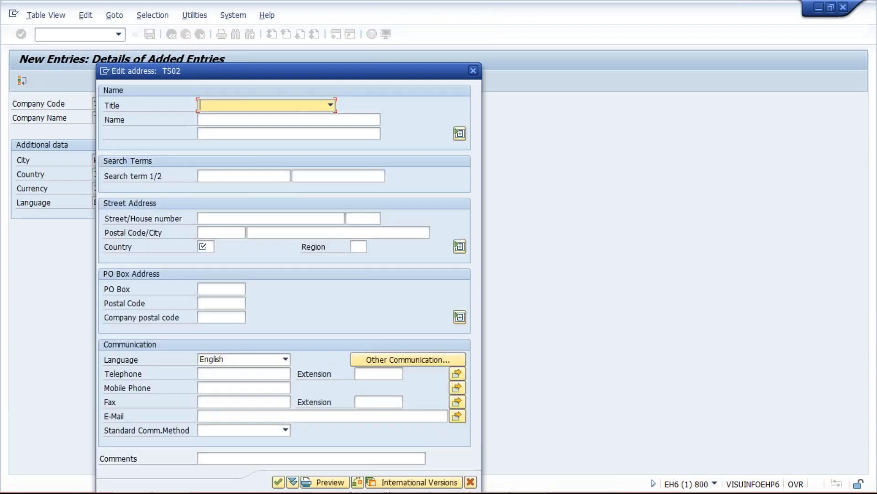
Step: Set the country in TS02's address to IN and save the company code under the TATA MOTOR customizing request
{"action": "left_click", "coordinate": [212, 119]}
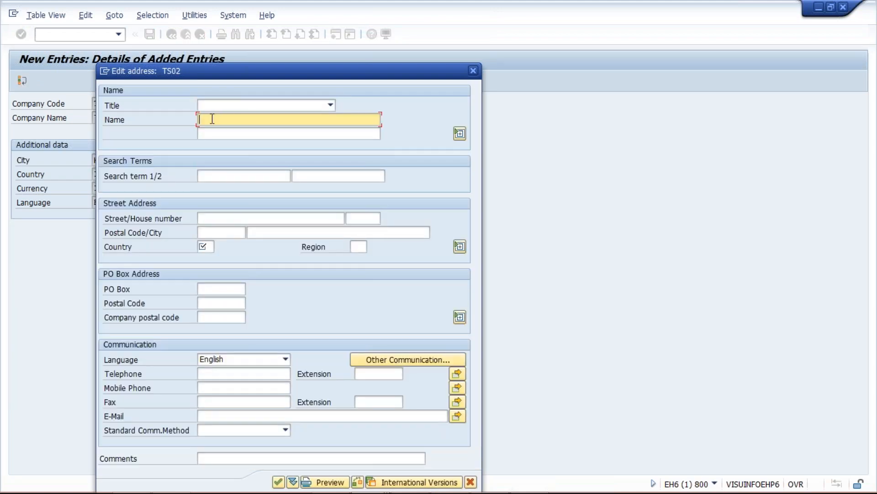
{"action": "left_click", "coordinate": [212, 119]}
{"action": "left_click", "coordinate": [184, 283]}
{"action": "left_click", "coordinate": [204, 246]}
{"action": "type", "text": "IN"}
{"action": "key", "text": "Return"}
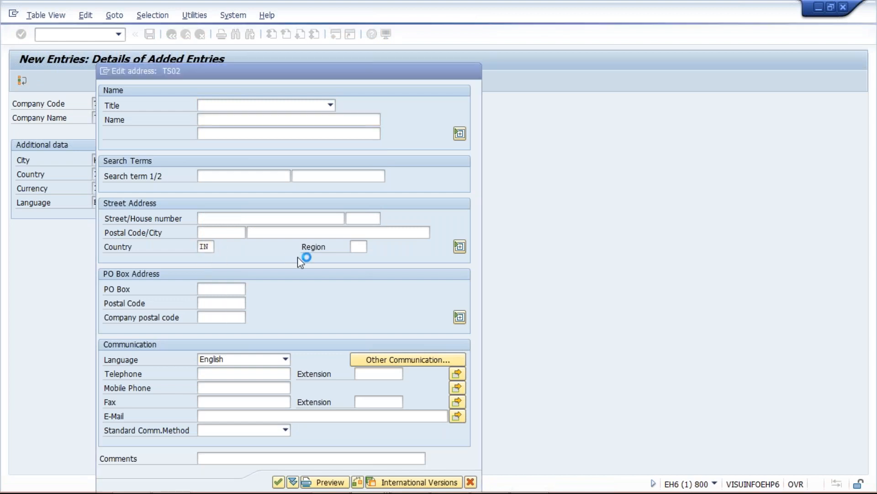
{"action": "key", "text": "ctrl+s"}
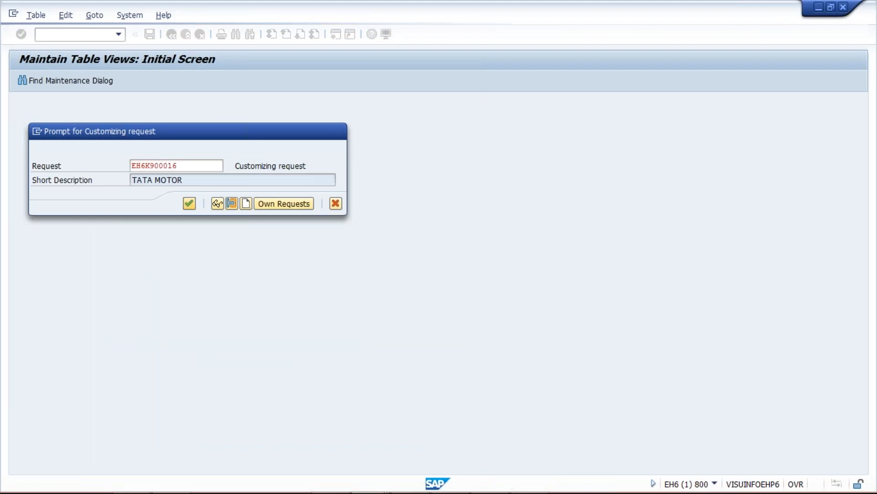
{"action": "left_click", "coordinate": [189, 204]}
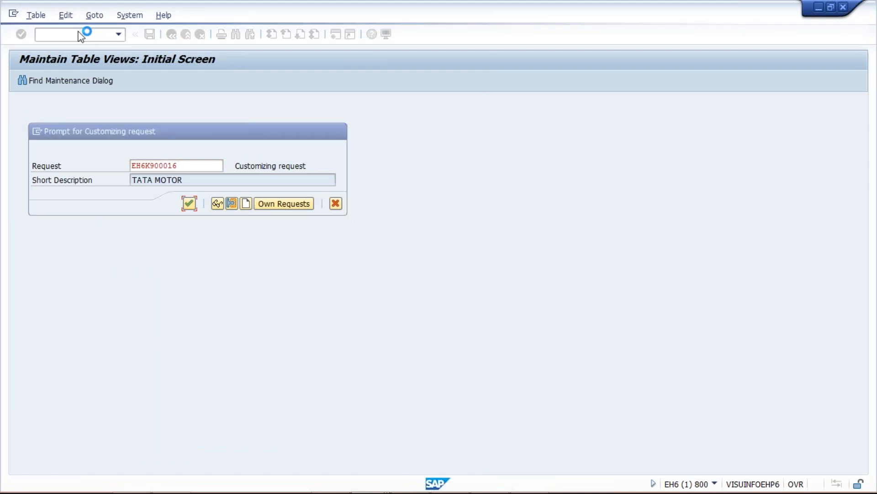
Step: Open the Company Code Global Data view, position it on company code TS02 and display its details
{"action": "type", "text": "/N"}
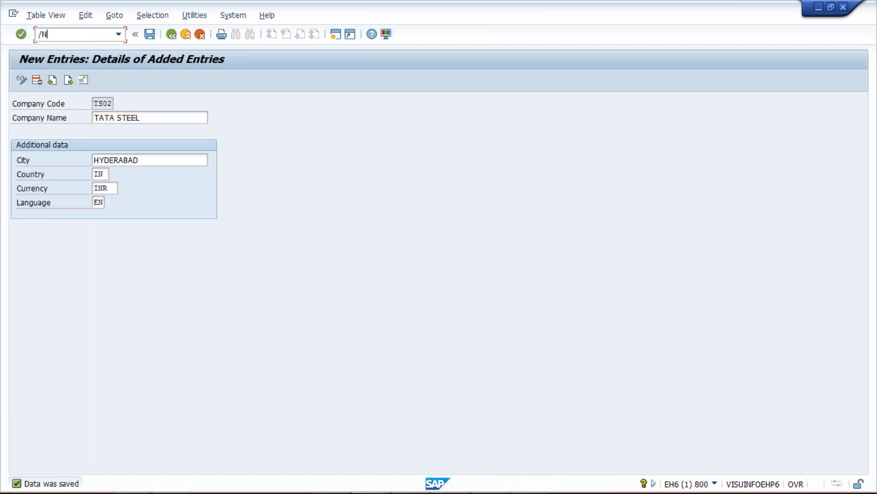
{"action": "type", "text": "OBY"}
{"action": "type", "text": "E"}
{"action": "key", "text": "Return"}
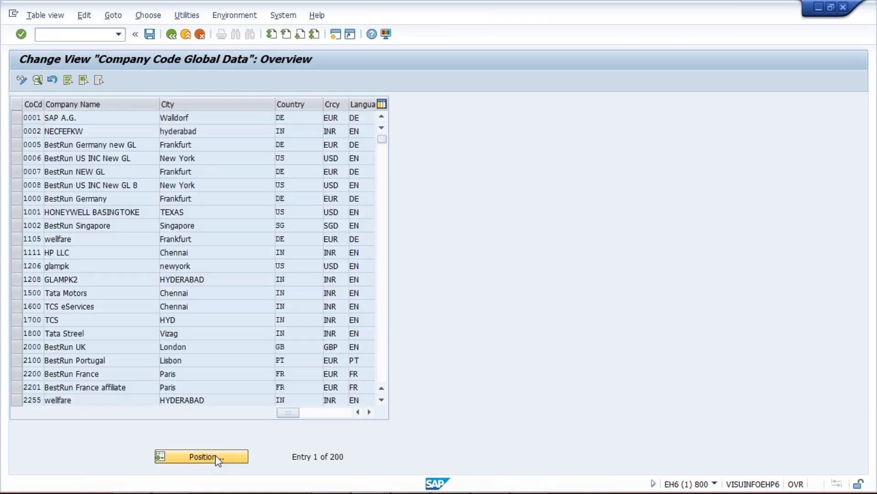
{"action": "left_click", "coordinate": [215, 454]}
{"action": "type", "text": "T"}
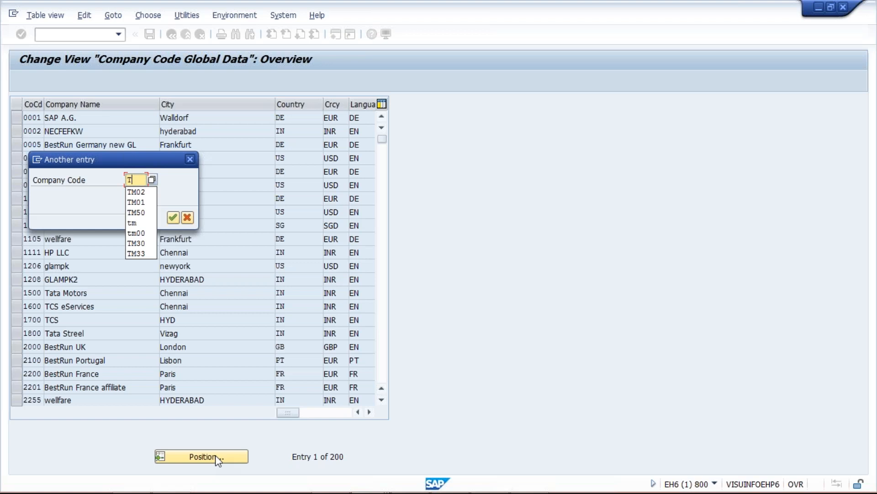
{"action": "type", "text": "002"}
{"action": "key", "text": "Return"}
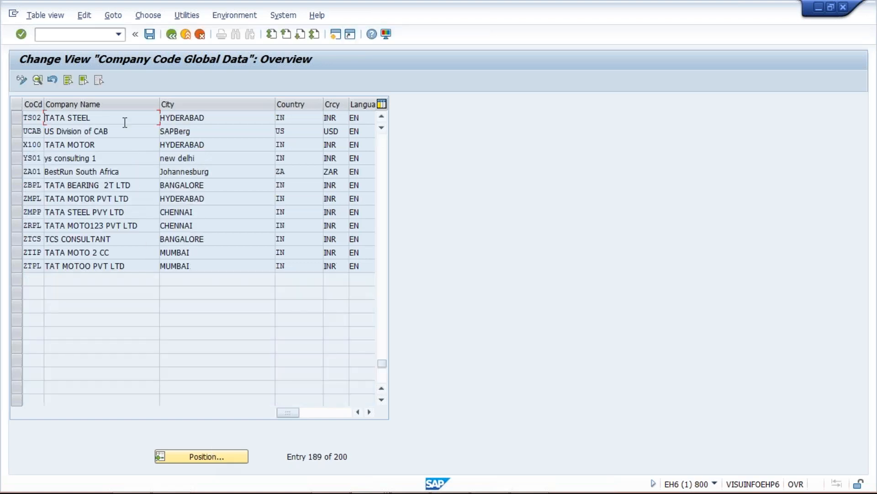
{"action": "left_click", "coordinate": [37, 80]}
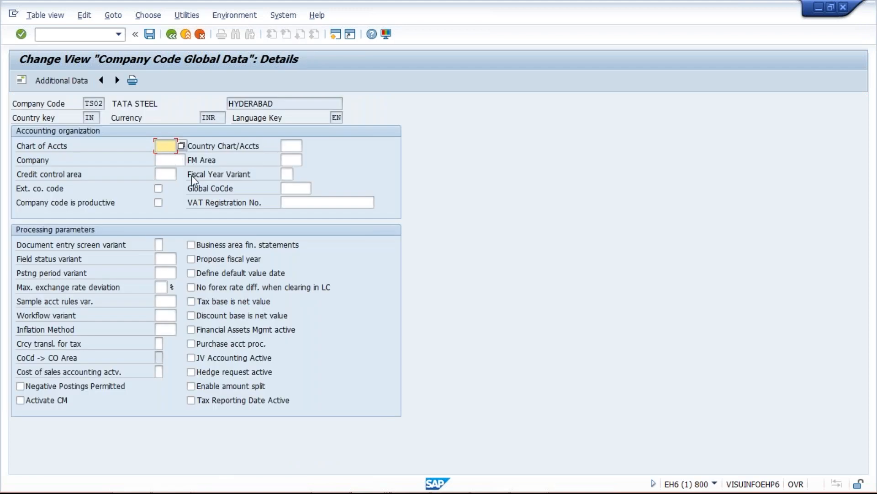
Step: Assign chart of accounts TCOA and fiscal year variant V3 to company code TS02
{"action": "type", "text": "TC"}
{"action": "key", "text": "Down"}
{"action": "key", "text": "Return"}
{"action": "left_click", "coordinate": [285, 173]}
{"action": "type", "text": "V3"}
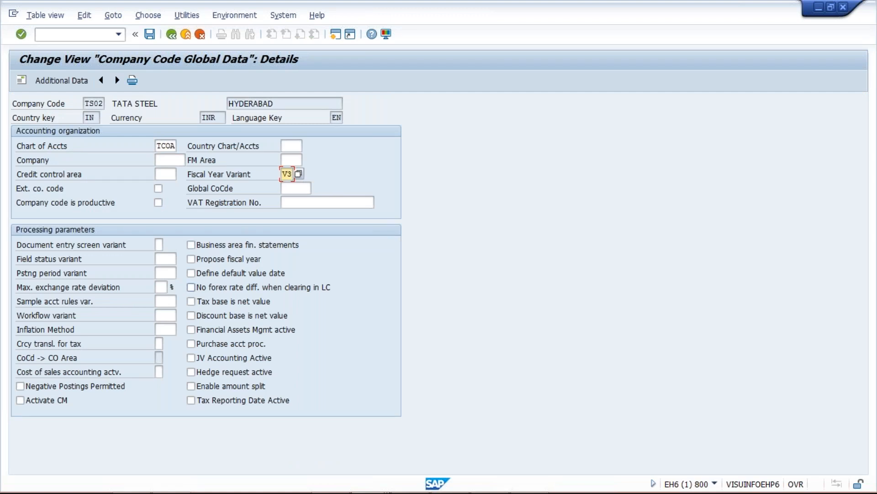
Step: Set TS02's field status variant to 1000 and posting period variant to TPPV, and save the global data
{"action": "left_click", "coordinate": [167, 259]}
{"action": "type", "text": "1000"}
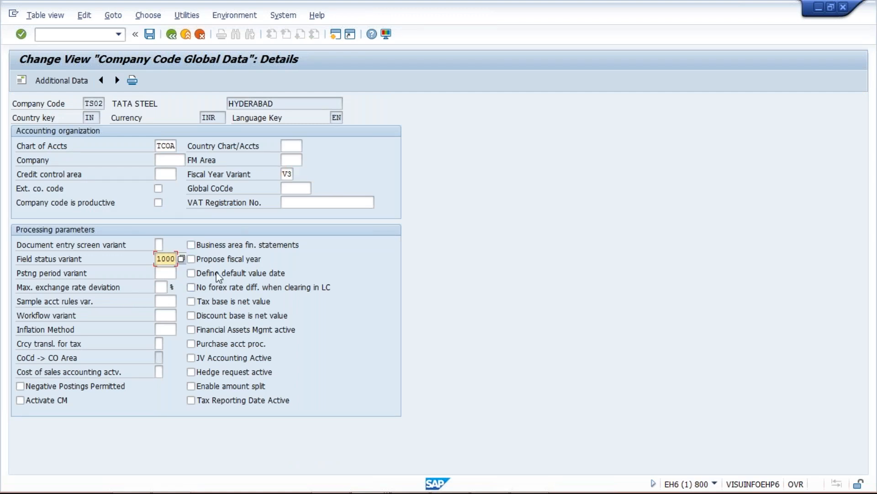
{"action": "left_click", "coordinate": [167, 273]}
{"action": "type", "text": "TPP"}
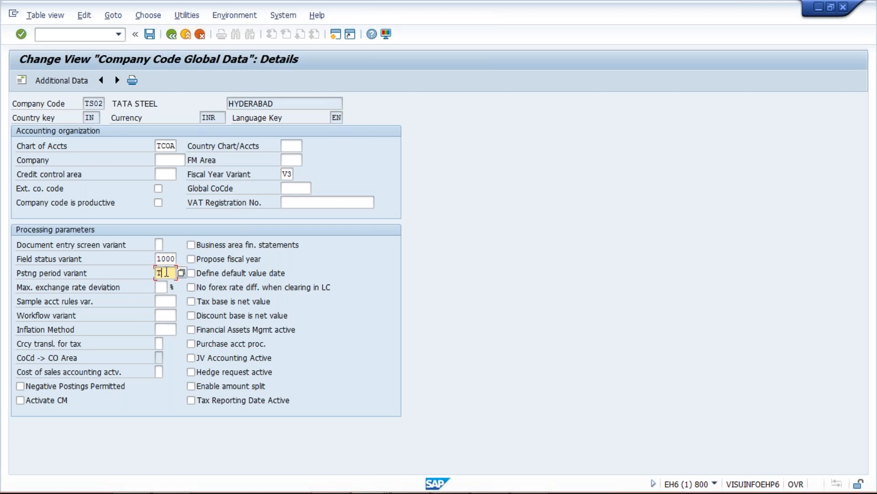
{"action": "type", "text": "V"}
{"action": "key", "text": "Return"}
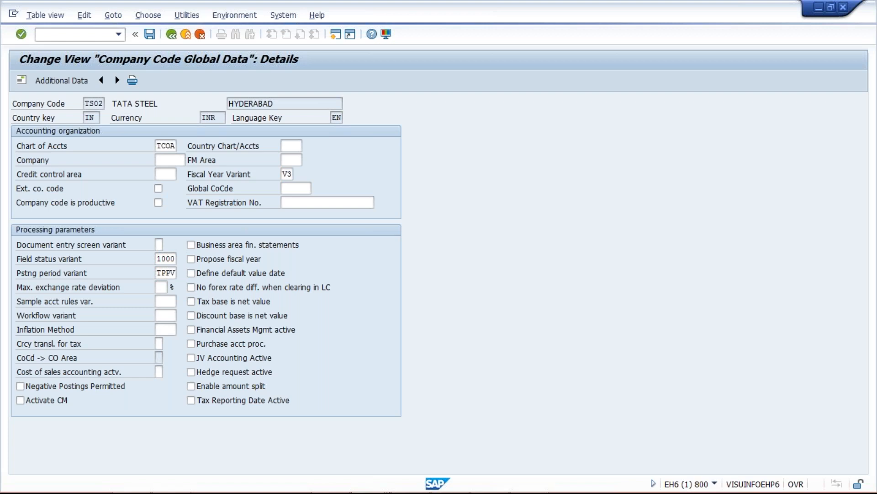
{"action": "key", "text": "ctrl+s"}
{"action": "key", "text": "Return"}
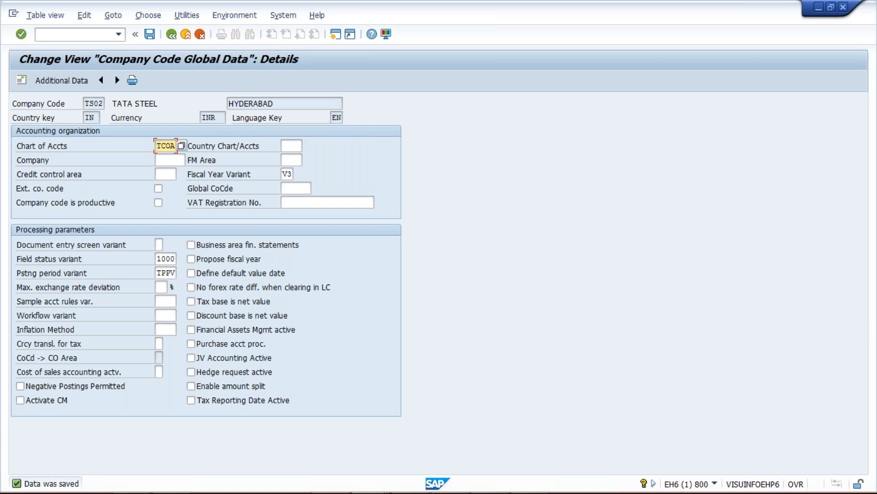
{"action": "left_click", "coordinate": [49, 35]}
{"action": "type", "text": "/NOB"}
{"action": "key", "text": "Return"}
{"action": "type", "text": "/NOBA"}
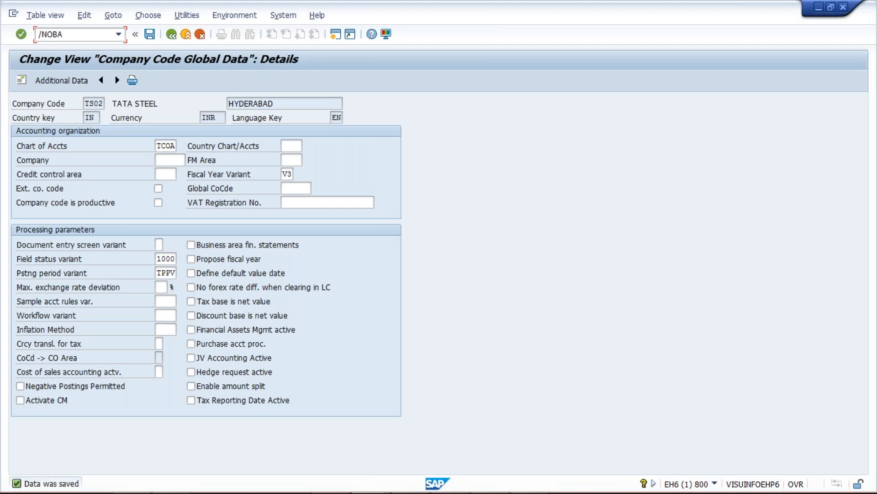
{"action": "key", "text": "BackSpace"}
{"action": "key", "text": "BackSpace"}
{"action": "key", "text": "BackSpace"}
{"action": "key", "text": "BackSpace"}
{"action": "key", "text": "BackSpace"}
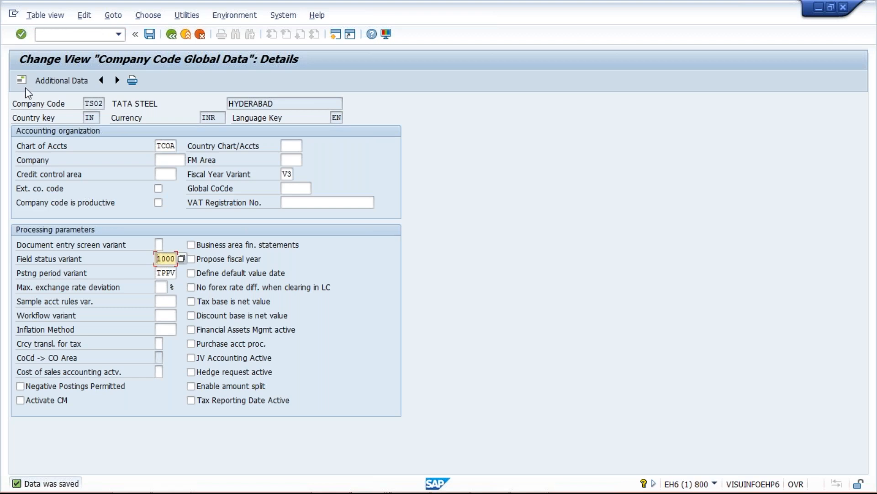
Step: Run transaction OBD4 and position the G/L Account Groups list on chart of accounts TCOA
{"action": "type", "text": "/N"}
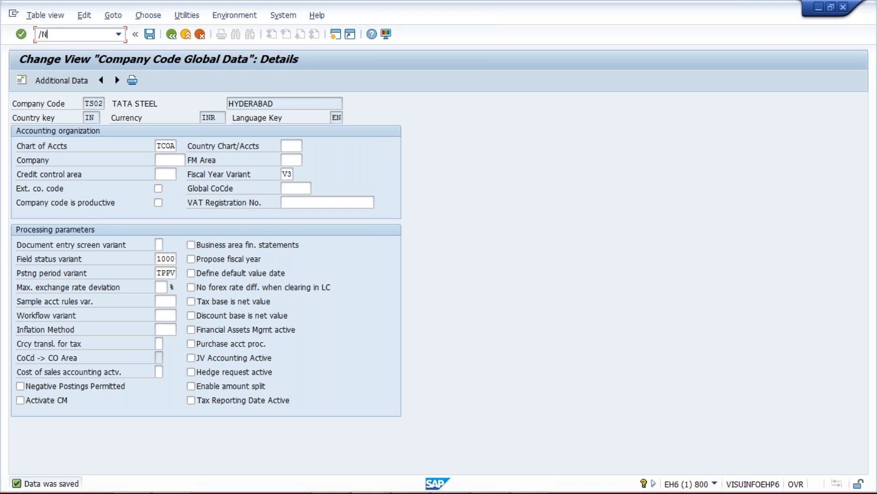
{"action": "type", "text": "OBA"}
{"action": "key", "text": "BackSpace"}
{"action": "type", "text": "D4"}
{"action": "key", "text": "Return"}
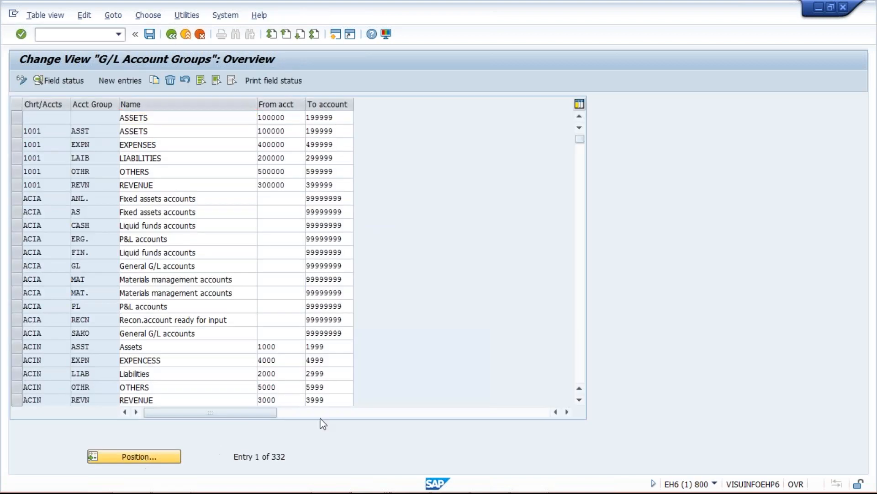
{"action": "key", "text": "Return"}
{"action": "type", "text": "T"}
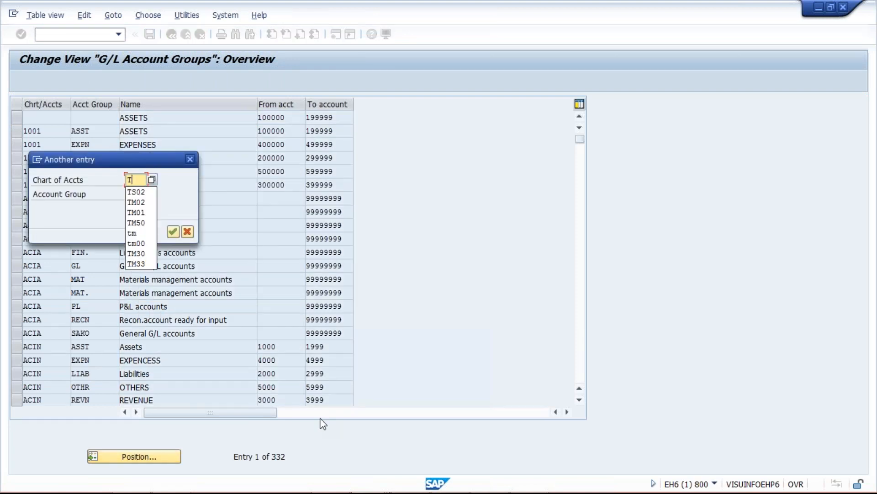
{"action": "type", "text": "COA"}
{"action": "key", "text": "Return"}
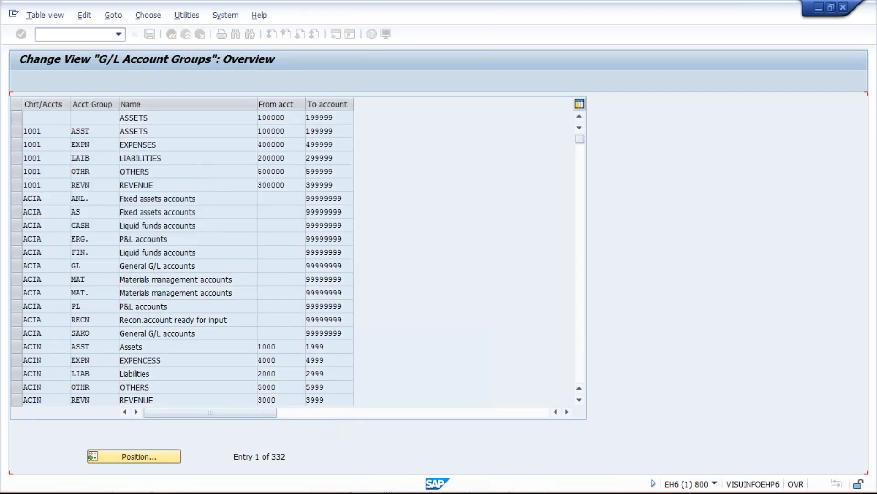
{"action": "left_click", "coordinate": [48, 144]}
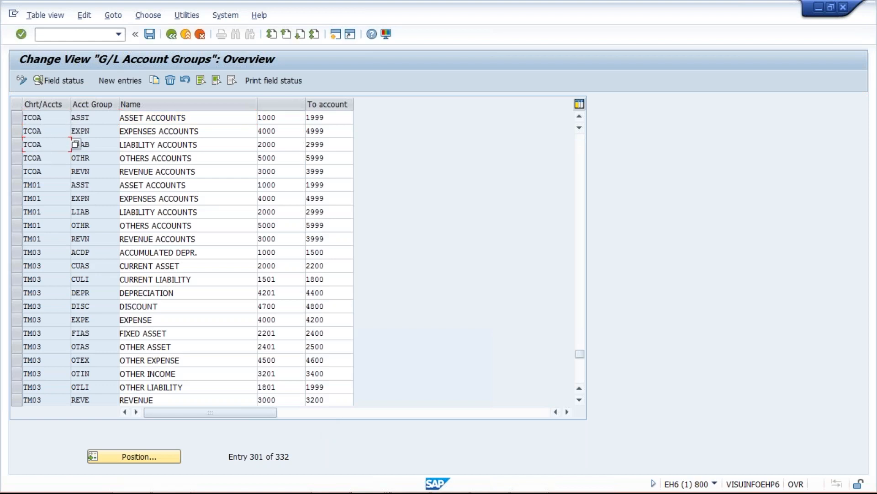
Step: Run transaction FS00 and try to switch the G/L account list to company code TS02
{"action": "left_click", "coordinate": [104, 36]}
{"action": "type", "text": "/NFS00"}
{"action": "key", "text": "Return"}
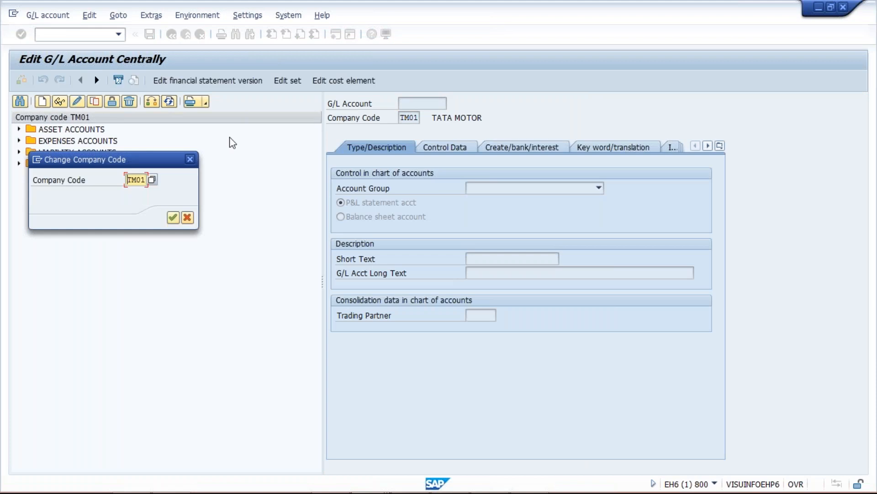
{"action": "type", "text": "TS02"}
{"action": "key", "text": "Return"}
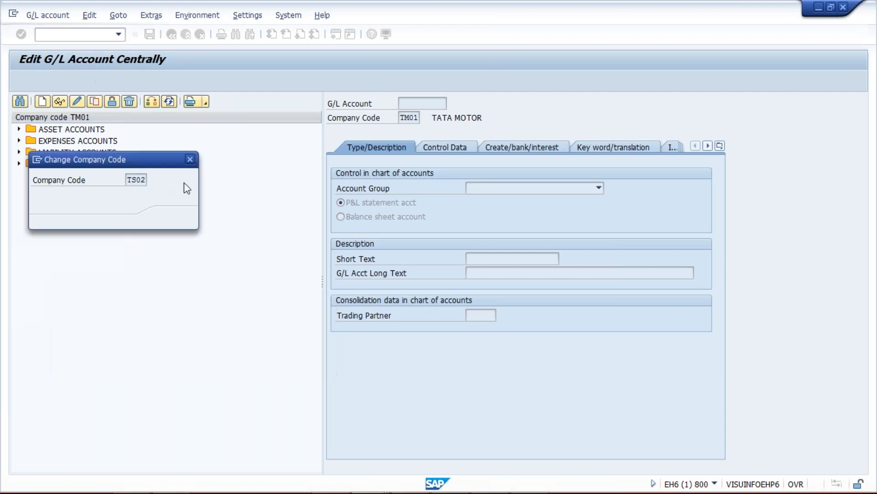
{"action": "left_click", "coordinate": [191, 160]}
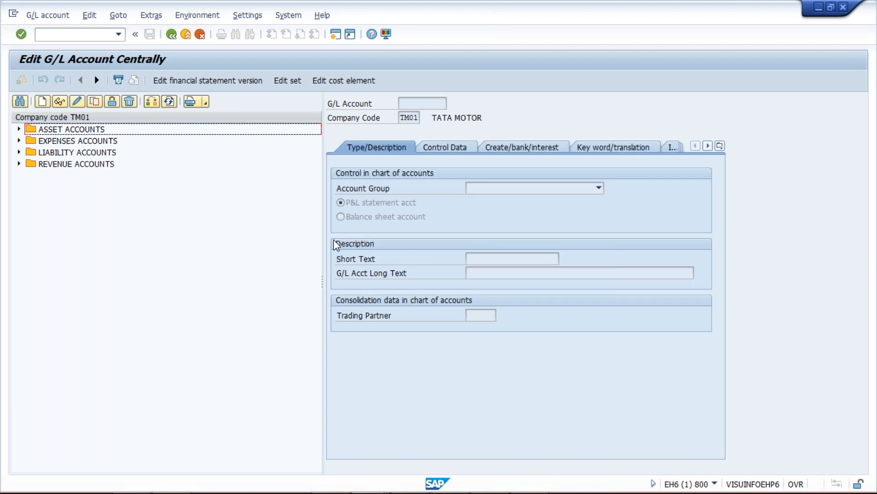
Step: Switch the G/L account list to company code TM02 and look through its expense and liability accounts
{"action": "left_click", "coordinate": [154, 104]}
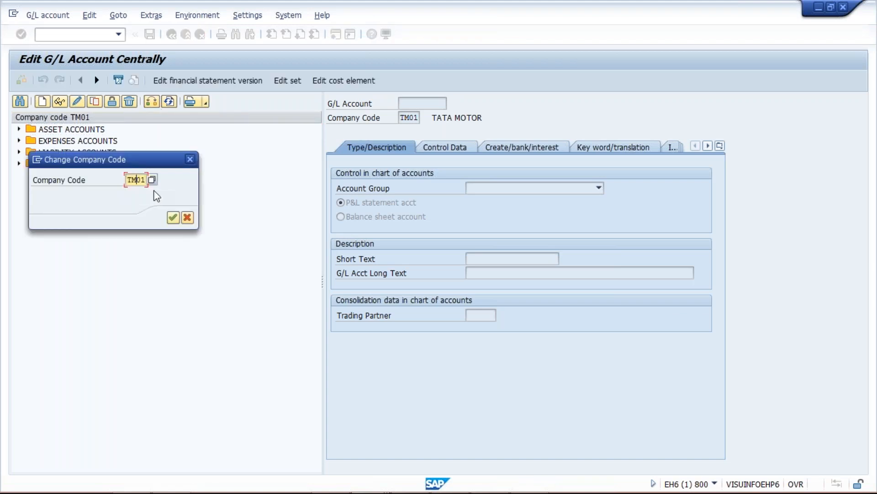
{"action": "type", "text": "02"}
{"action": "key", "text": "Return"}
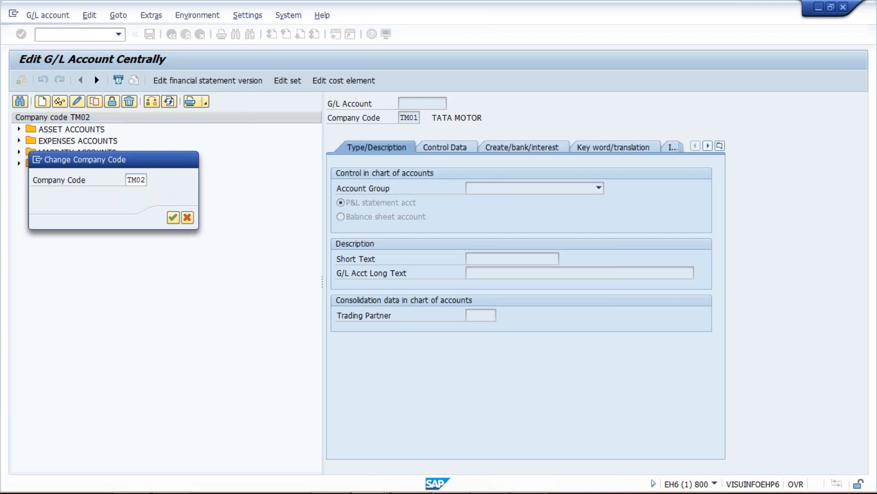
{"action": "left_click", "coordinate": [19, 141]}
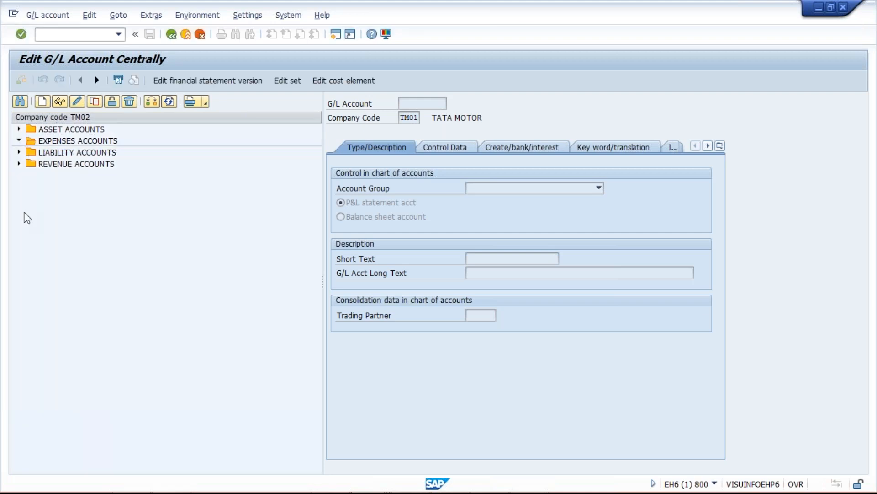
{"action": "left_click", "coordinate": [18, 187]}
{"action": "left_click", "coordinate": [116, 280]}
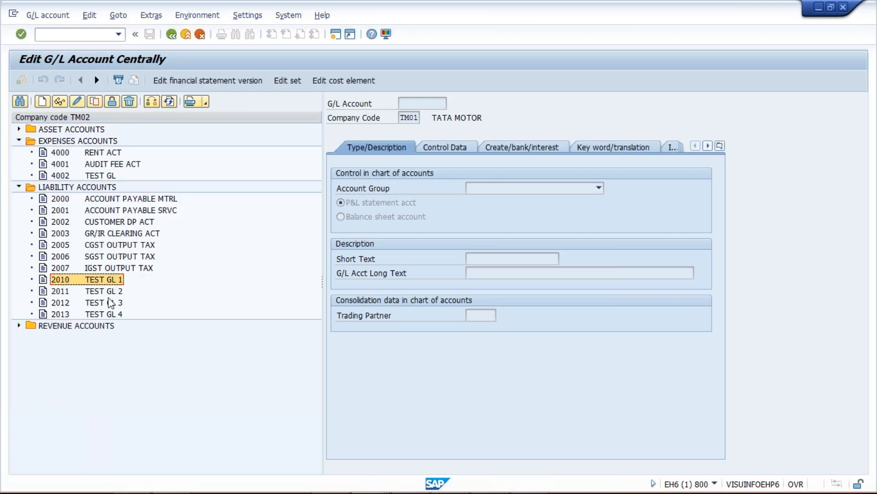
{"action": "left_click", "coordinate": [103, 304]}
{"action": "left_click", "coordinate": [99, 200]}
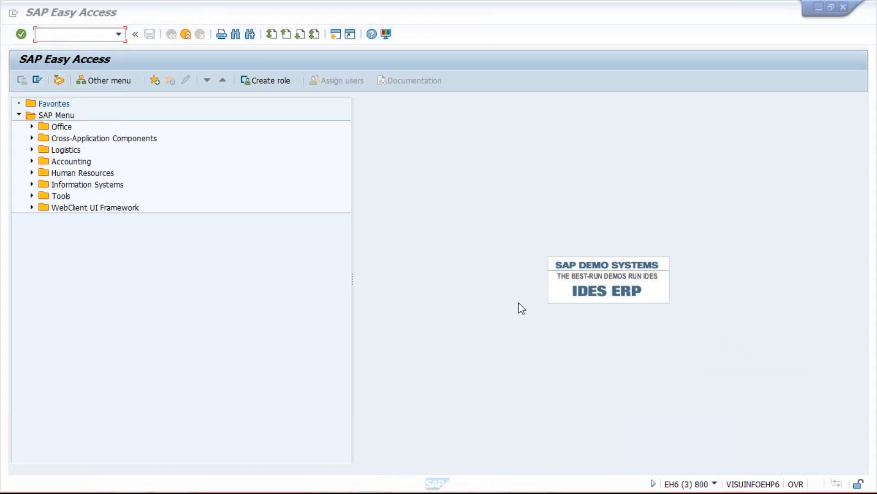
Step: Switch to the Class workbook in Excel and change the company codes in H3 to TM02 and H4 to TS02
{"action": "key", "text": "alt+Tab"}
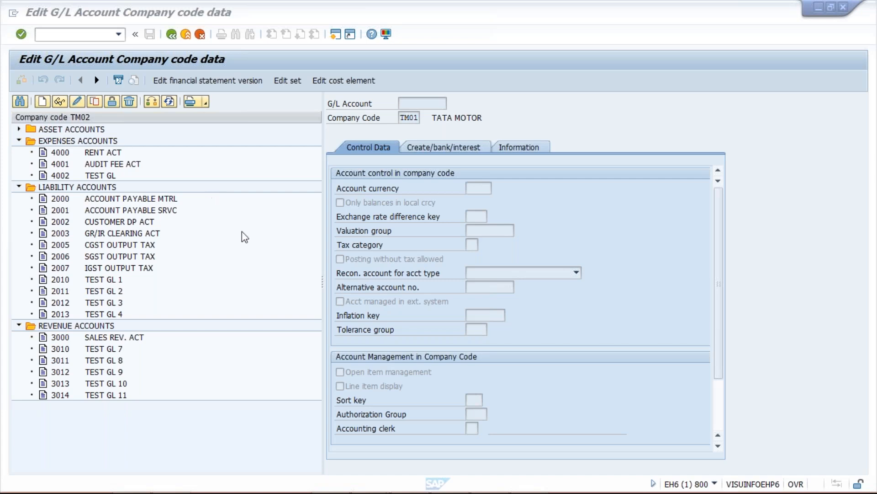
{"action": "mouse_move", "coordinate": [464, 493]}
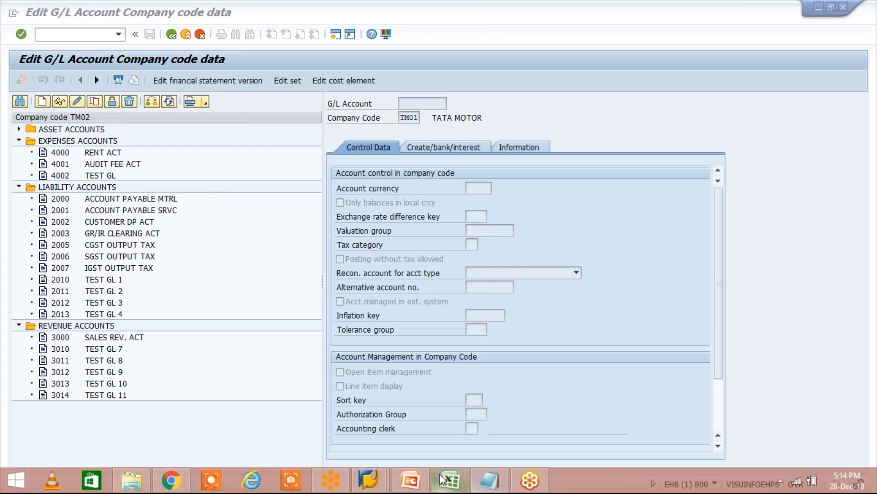
{"action": "left_click", "coordinate": [442, 479]}
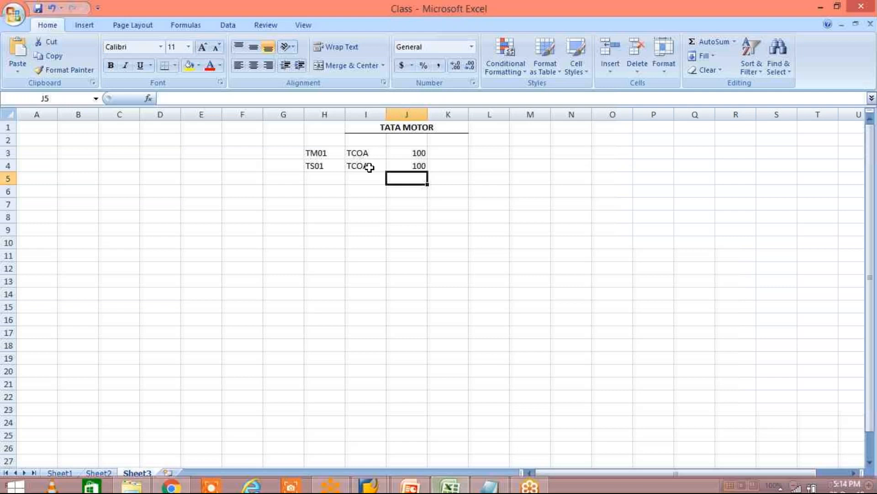
{"action": "left_click", "coordinate": [324, 153]}
{"action": "left_click", "coordinate": [206, 93]}
{"action": "key", "text": "BackSpace"}
{"action": "type", "text": "2"}
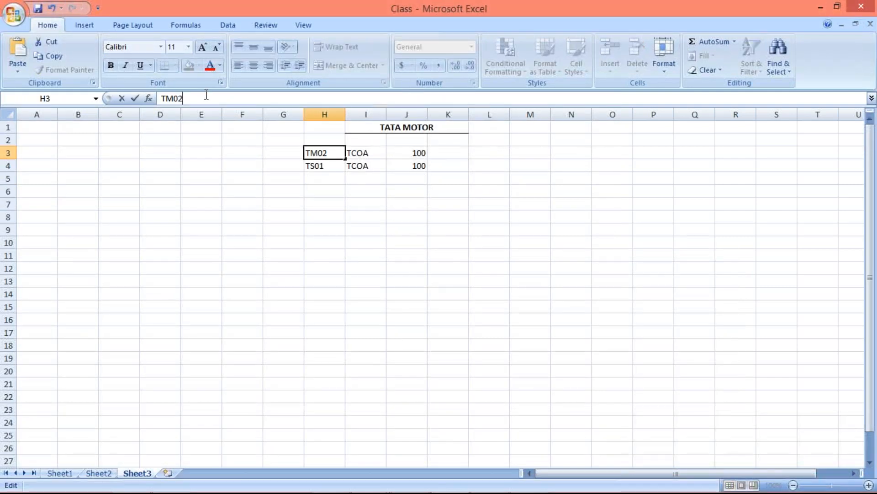
{"action": "key", "text": "Return"}
{"action": "left_click", "coordinate": [198, 98]}
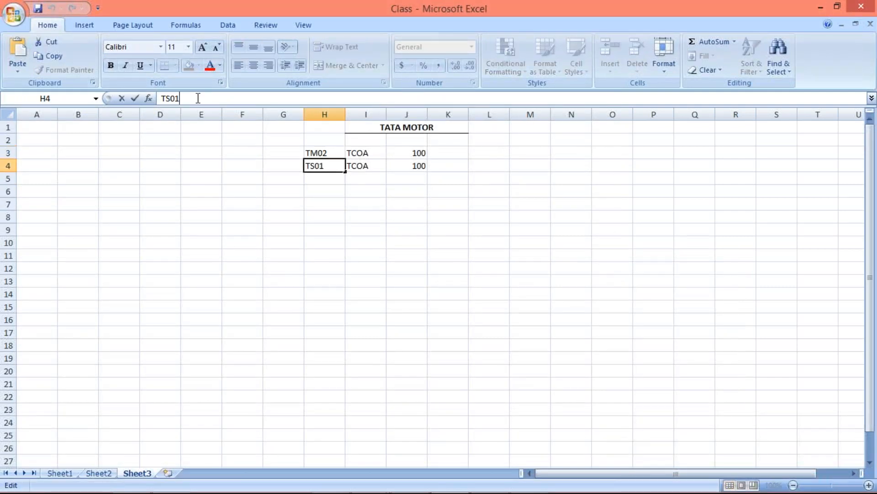
{"action": "key", "text": "BackSpace"}
{"action": "type", "text": "2"}
{"action": "left_click", "coordinate": [283, 230]}
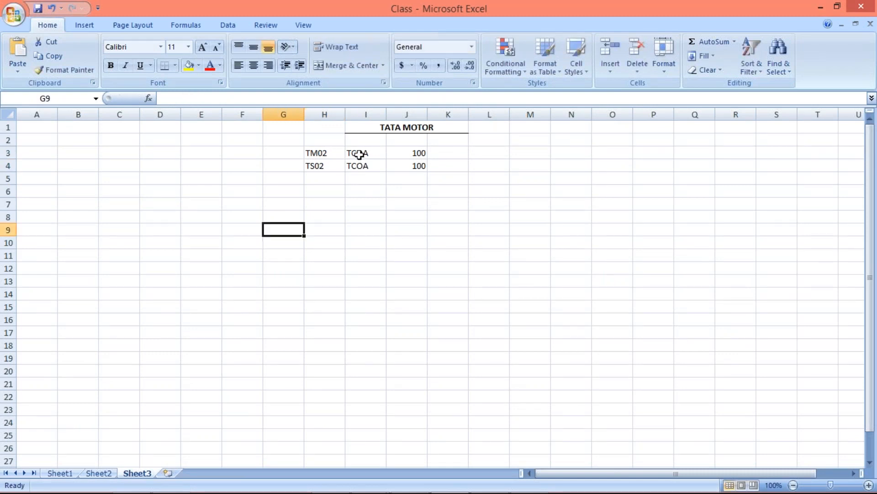
Step: Go over the chart of accounts and company code cells, and clear cell J4 in the TS02 row
{"action": "left_click", "coordinate": [358, 166]}
{"action": "left_click", "coordinate": [316, 152]}
{"action": "left_click", "coordinate": [316, 166]}
{"action": "left_click", "coordinate": [422, 150]}
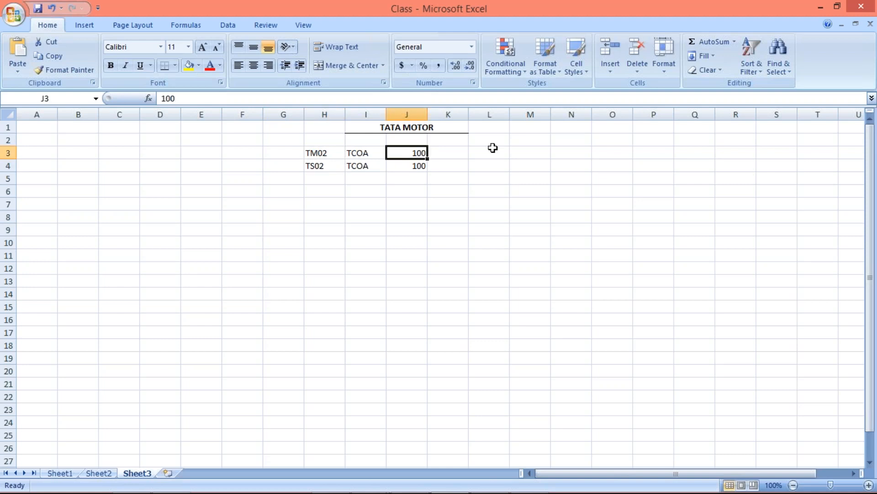
{"action": "key", "text": "Down"}
{"action": "key", "text": "Delete"}
Step: Review the TM02 row's chart of accounts and account count, ending with H3:I3 selected
{"action": "left_click", "coordinate": [363, 152]}
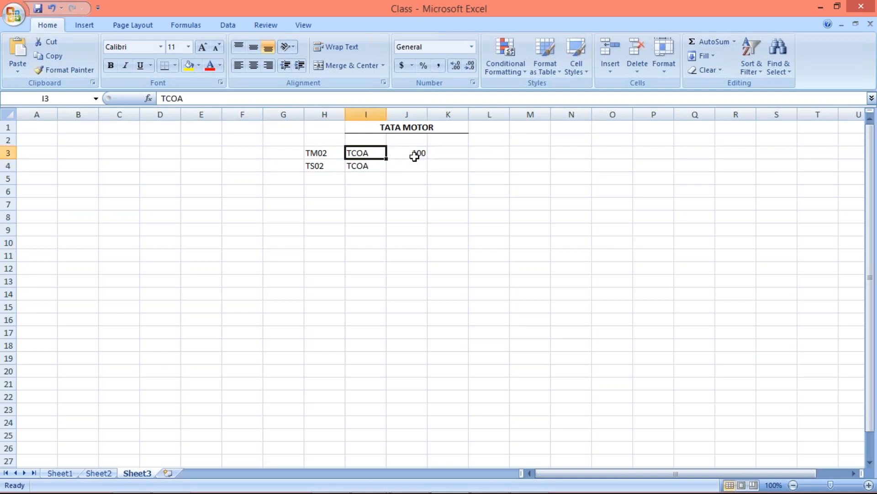
{"action": "left_click", "coordinate": [415, 156]}
{"action": "left_click", "coordinate": [309, 152]}
{"action": "left_click_drag", "start_coordinate": [323, 149], "coordinate": [366, 153]}
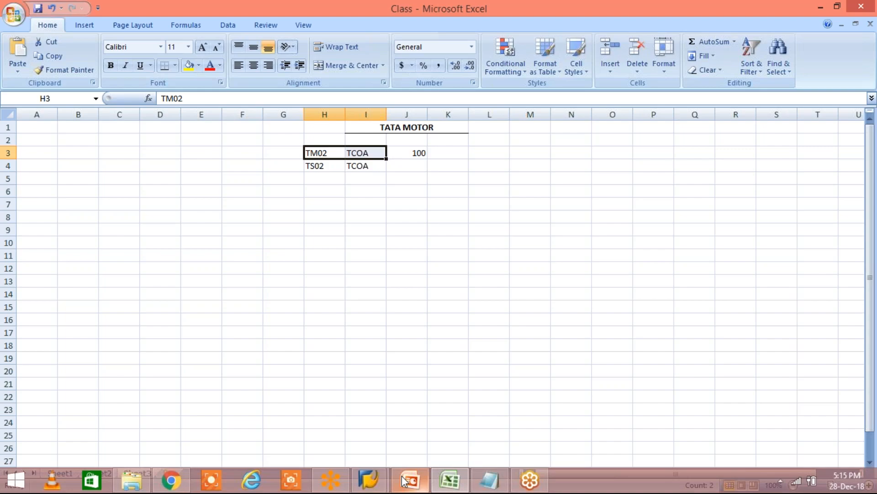
Step: Switch to SAP and try to change the G/L account list's company code to TS02
{"action": "left_click", "coordinate": [369, 479]}
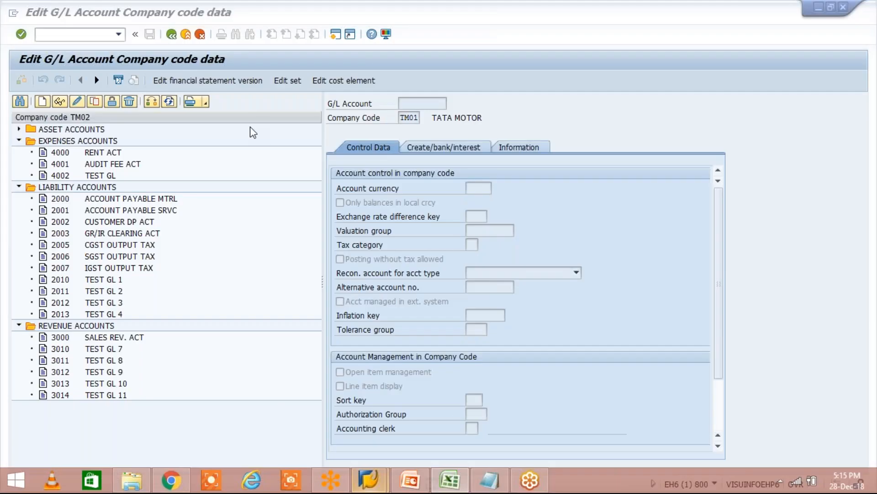
{"action": "left_click", "coordinate": [153, 103]}
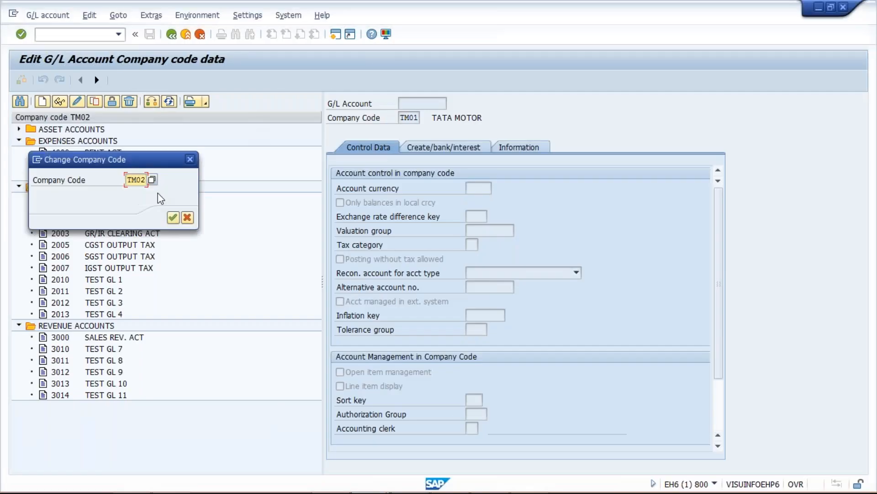
{"action": "key", "text": "Return"}
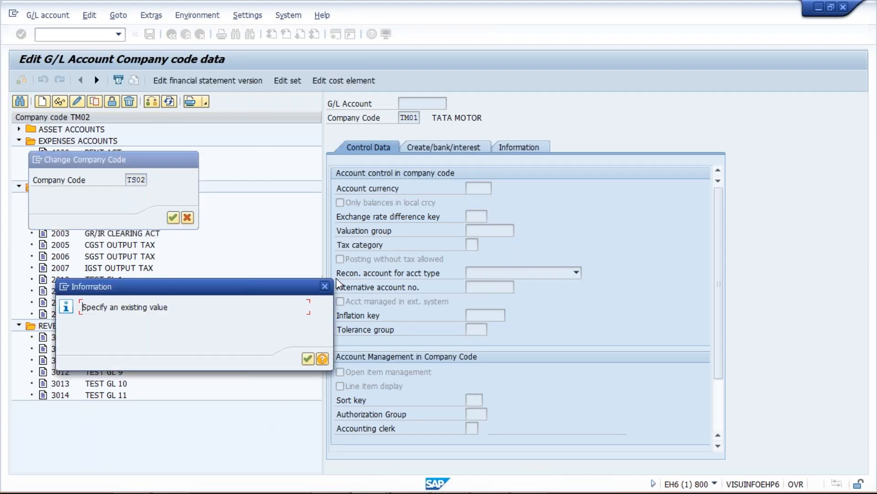
{"action": "left_click", "coordinate": [325, 287]}
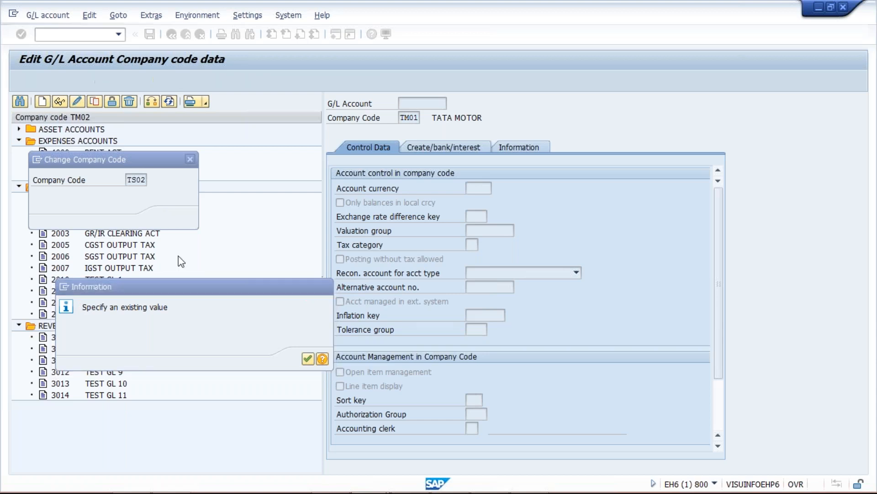
{"action": "left_click", "coordinate": [190, 159]}
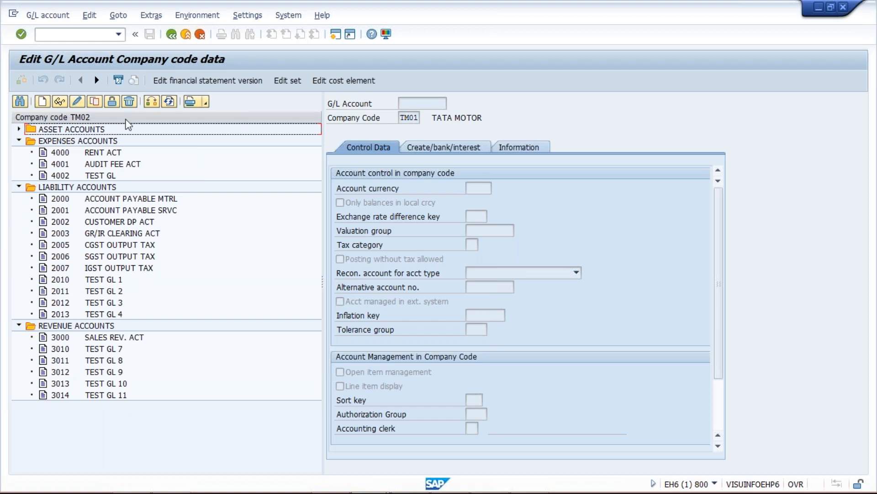
Step: Run transaction /NFS00 to edit G/L accounts centrally
{"action": "left_click", "coordinate": [84, 34]}
{"action": "type", "text": "/NFS"}
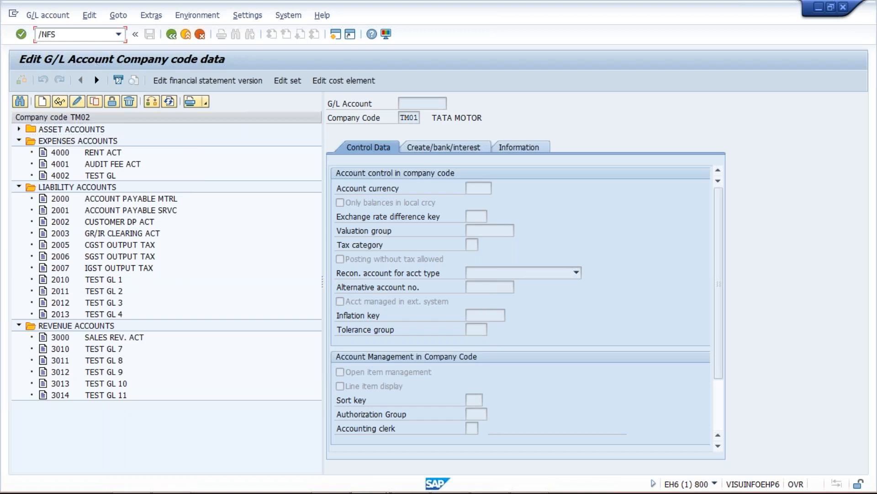
{"action": "type", "text": "00"}
{"action": "key", "text": "Return"}
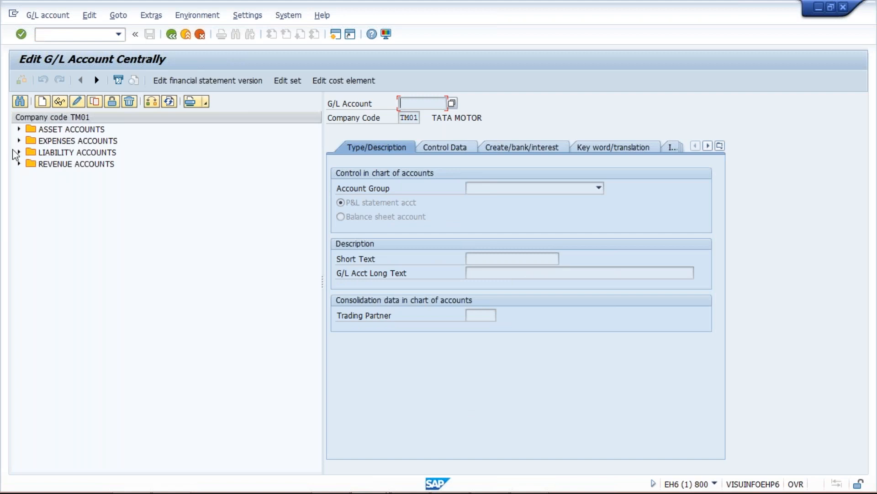
Step: Set the account list's company code to TM02 and show its expense and liability accounts
{"action": "left_click", "coordinate": [19, 152]}
{"action": "left_click", "coordinate": [152, 101]}
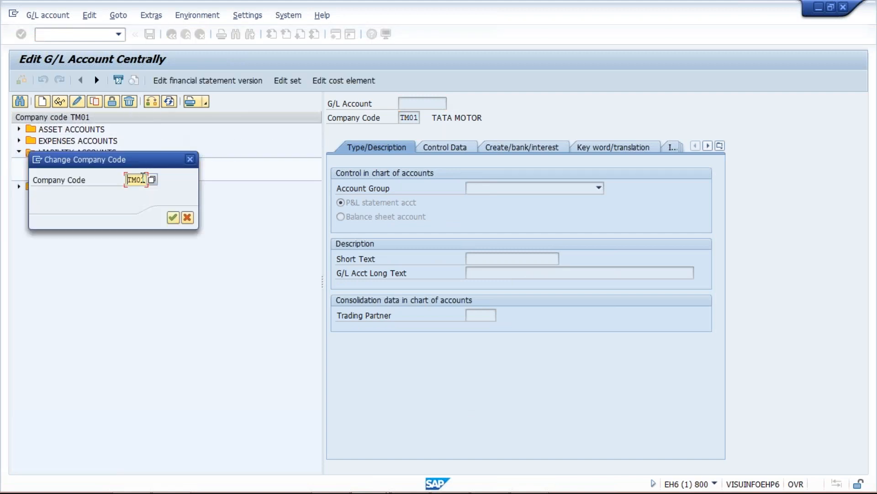
{"action": "key", "text": "BackSpace"}
{"action": "type", "text": "2"}
{"action": "key", "text": "Return"}
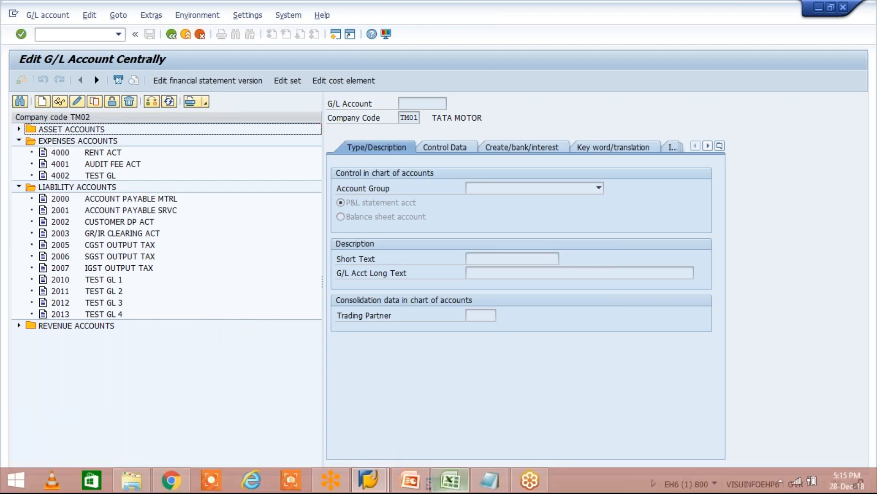
Step: Switch to the Class workbook in Excel and go over the TS02 row's company code, chart of accounts and empty account count cell
{"action": "left_click", "coordinate": [450, 480]}
{"action": "left_click", "coordinate": [316, 165]}
{"action": "left_click", "coordinate": [359, 166]}
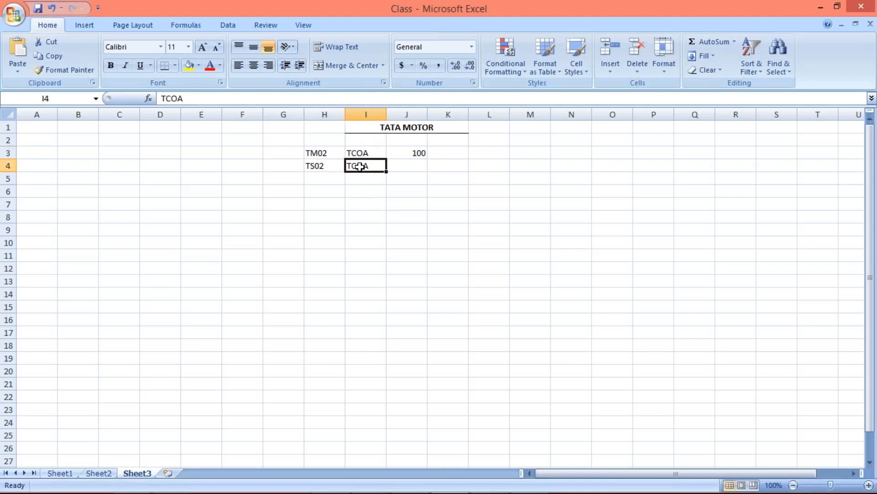
{"action": "left_click", "coordinate": [332, 178]}
{"action": "left_click", "coordinate": [336, 167]}
{"action": "left_click", "coordinate": [353, 167]}
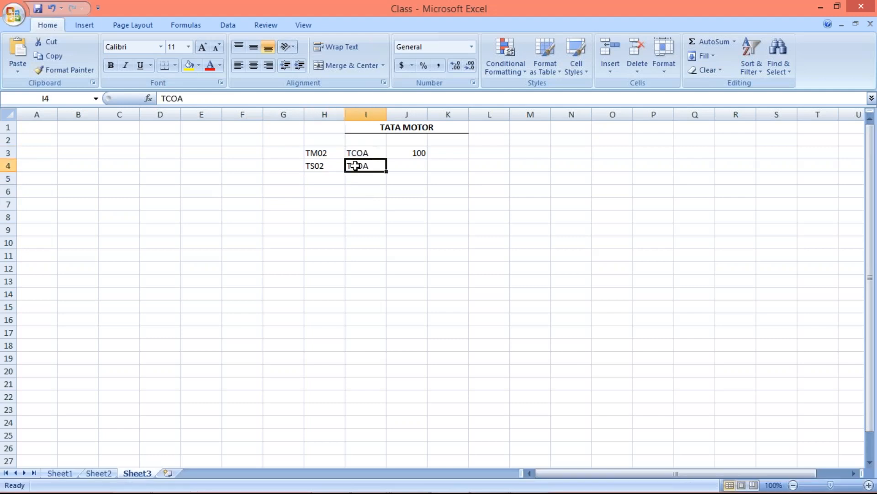
{"action": "left_click", "coordinate": [324, 168]}
{"action": "left_click", "coordinate": [404, 165]}
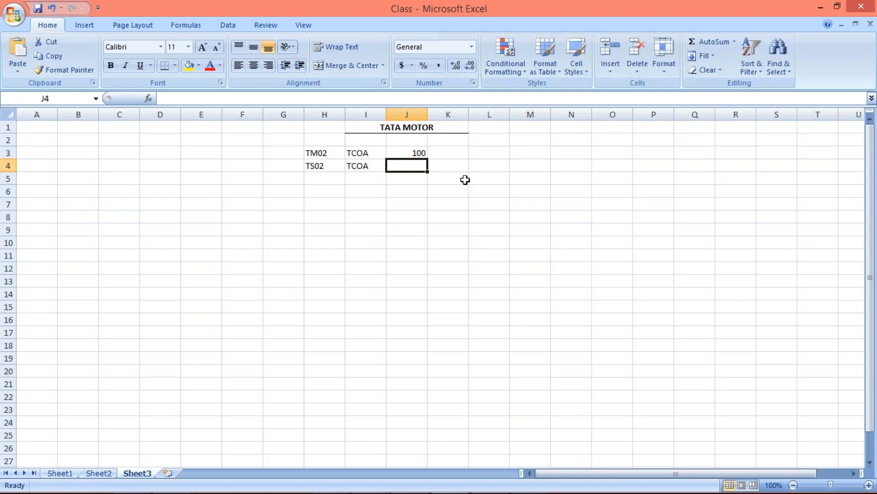
Step: Enter COA in cell K3 and CMP. CD. in cell L3 beside the TM02 account count
{"action": "left_click", "coordinate": [448, 155]}
{"action": "type", "text": "COA"}
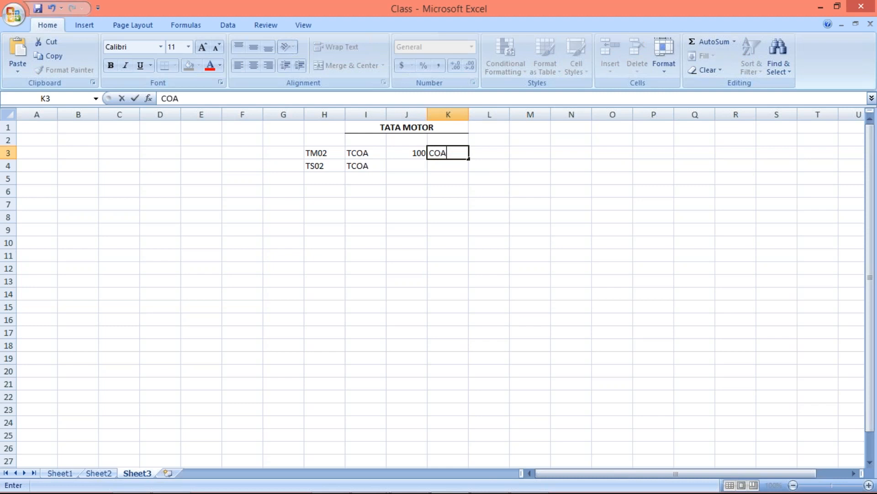
{"action": "key", "text": "Tab"}
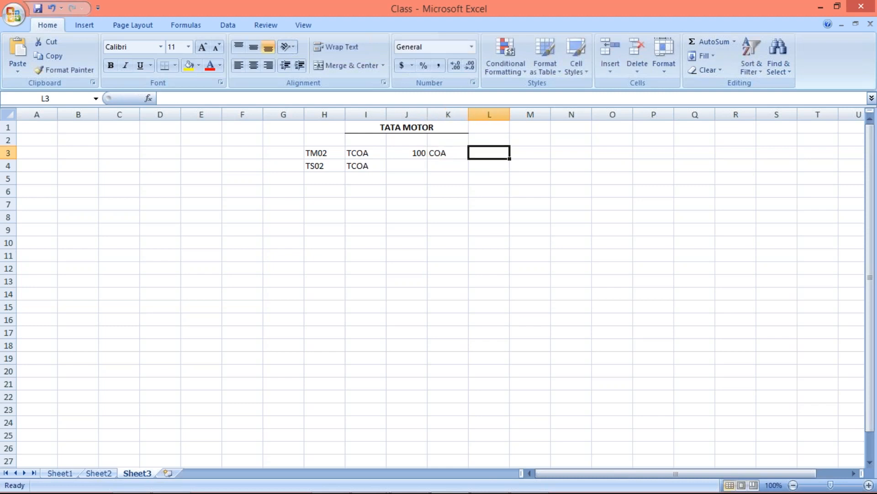
{"action": "type", "text": "CD"}
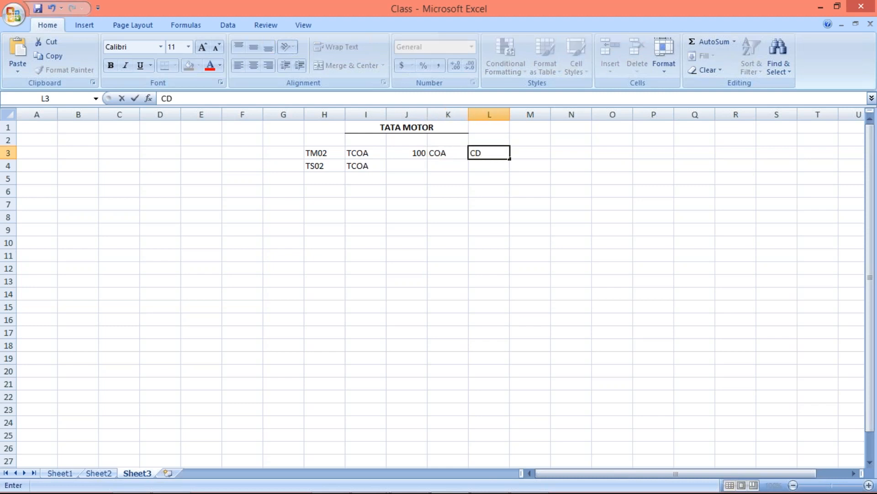
{"action": "key", "text": "BackSpace"}
{"action": "type", "text": "MP. CD."}
{"action": "key", "text": "Return"}
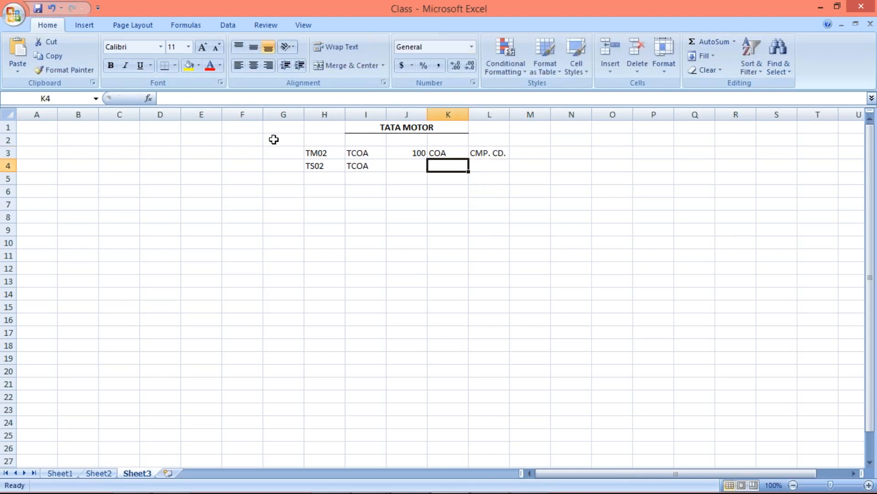
Step: Centre the contents of all cells in Sheet3 horizontally and review the COA and CMP. CD. cells
{"action": "left_click", "coordinate": [6, 115]}
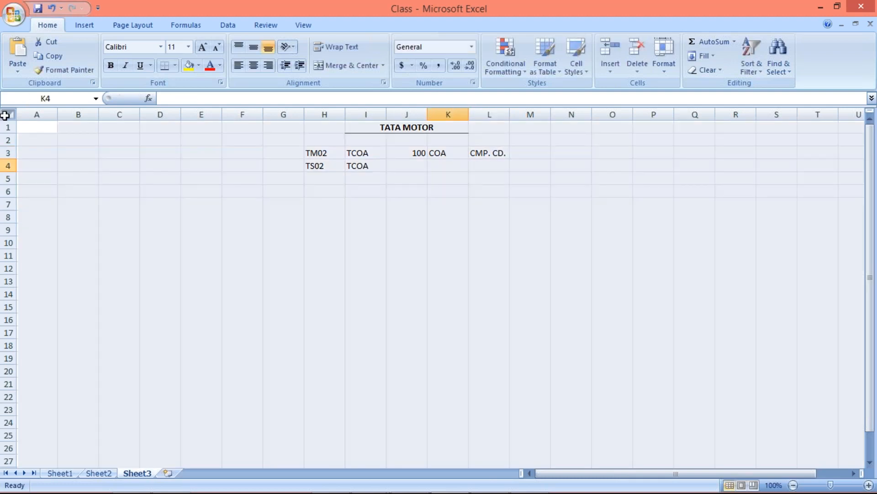
{"action": "left_click", "coordinate": [254, 66]}
{"action": "left_click", "coordinate": [489, 293]}
{"action": "left_click", "coordinate": [445, 153]}
{"action": "left_click", "coordinate": [490, 152]}
{"action": "left_click", "coordinate": [447, 152]}
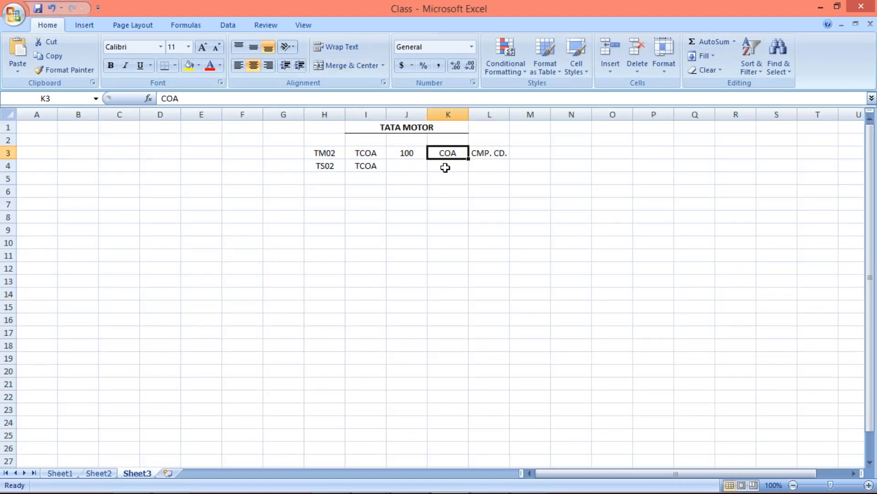
Step: Switch to SAP and temporarily circle the Type/Description, Control Data and Create/bank/interest sections of the G/L account
{"action": "key", "text": "alt+Tab"}
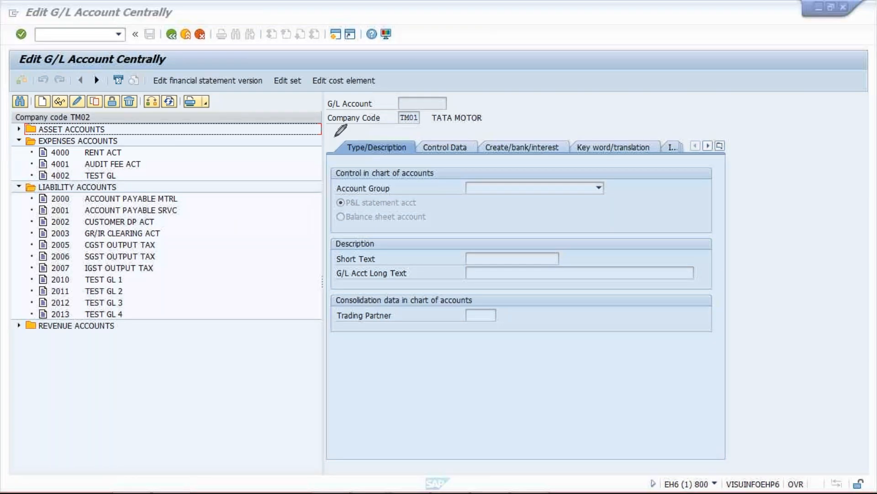
{"action": "mouse_move", "coordinate": [336, 136]}
{"action": "left_mouse_down"}
{"action": "mouse_move", "coordinate": [426, 135]}
{"action": "mouse_move", "coordinate": [478, 149]}
{"action": "mouse_move", "coordinate": [481, 139]}
{"action": "mouse_move", "coordinate": [423, 136]}
{"action": "left_mouse_up"}
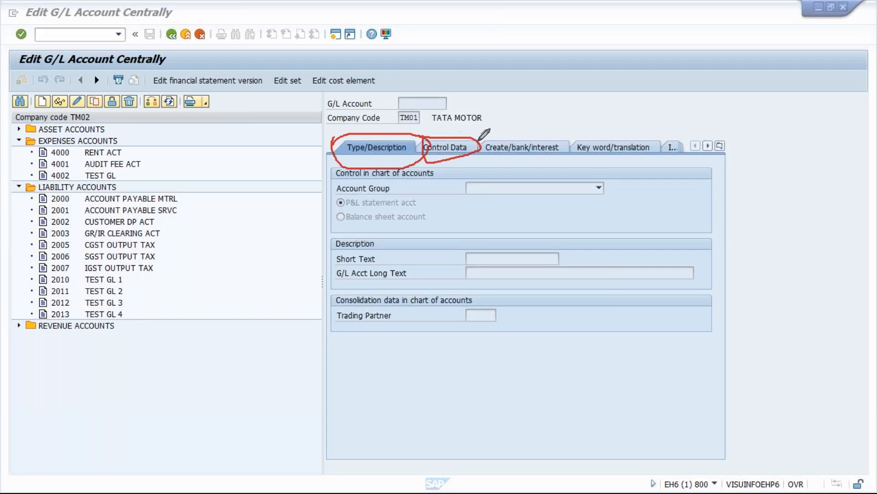
{"action": "left_click_drag", "start_coordinate": [566, 146], "coordinate": [470, 145]}
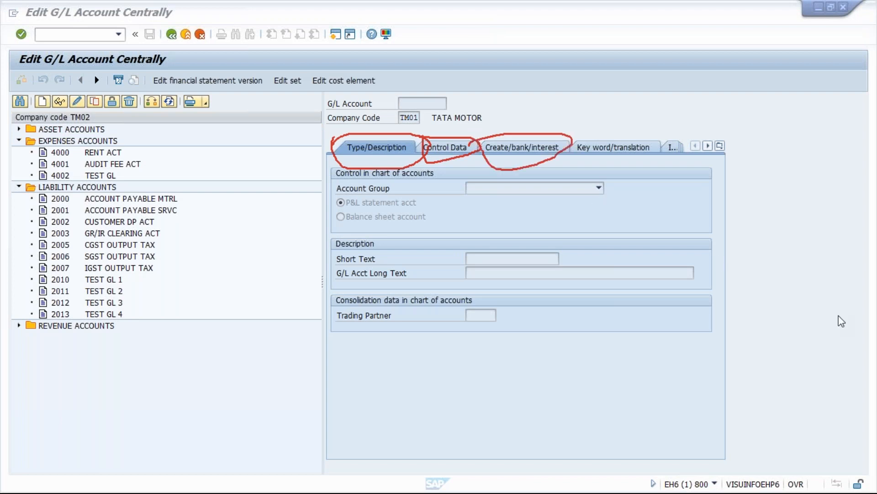
{"action": "key", "text": "Escape"}
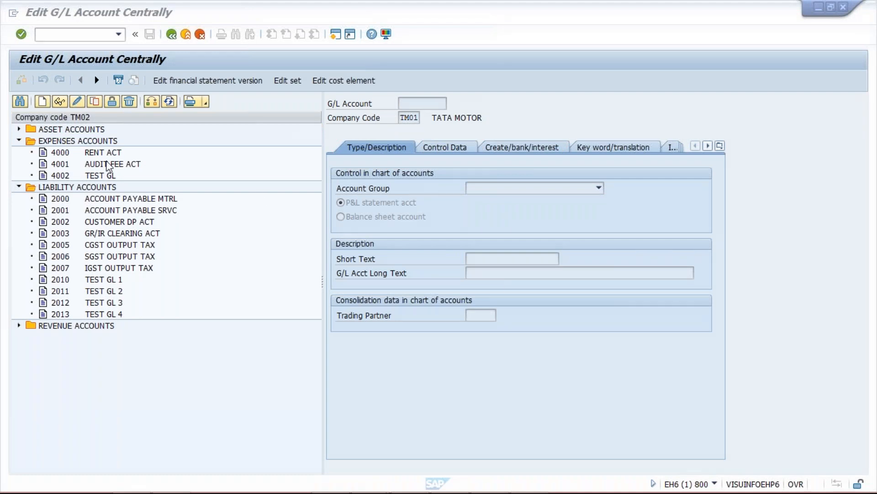
Step: Go over TM02's G/L accounts CUSTOMER DP ACT, RENT ACT and TEST GL in the account list
{"action": "left_click", "coordinate": [117, 223]}
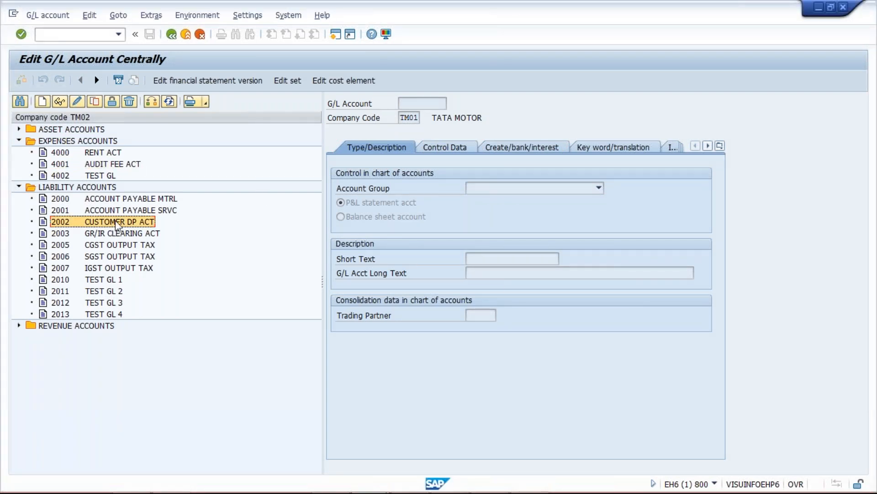
{"action": "left_click", "coordinate": [92, 155]}
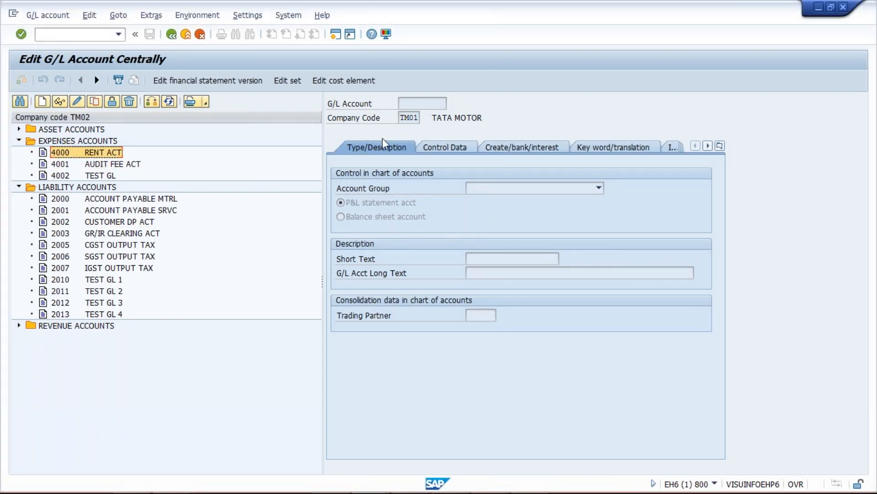
{"action": "left_click", "coordinate": [70, 177]}
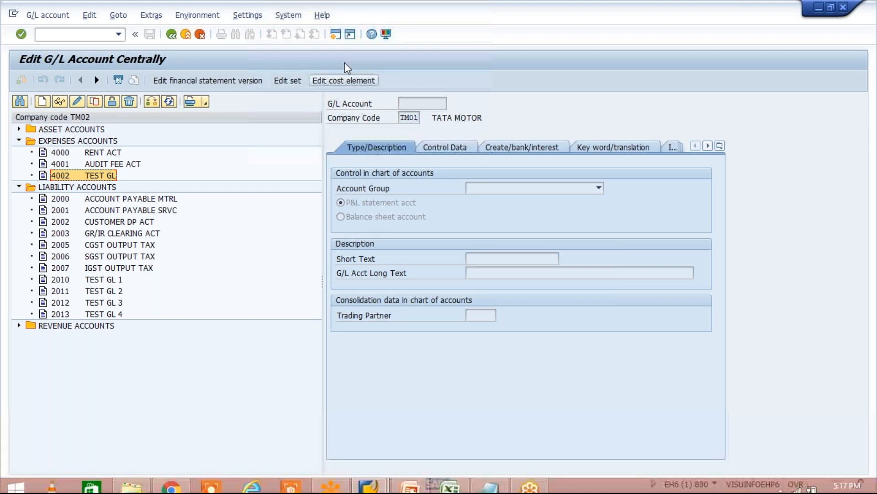
{"action": "left_click", "coordinate": [87, 153]}
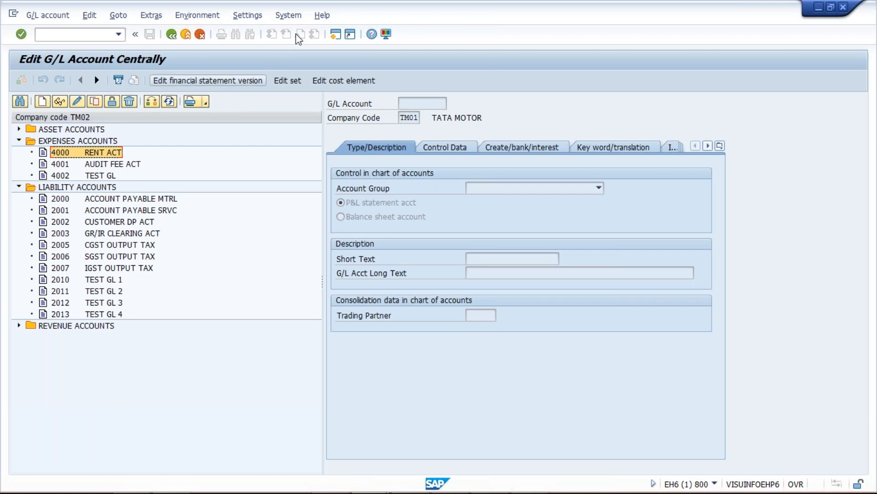
Step: Open a new SAP session and start the transaction for editing G/L accounts' chart of accounts data
{"action": "left_click", "coordinate": [336, 34]}
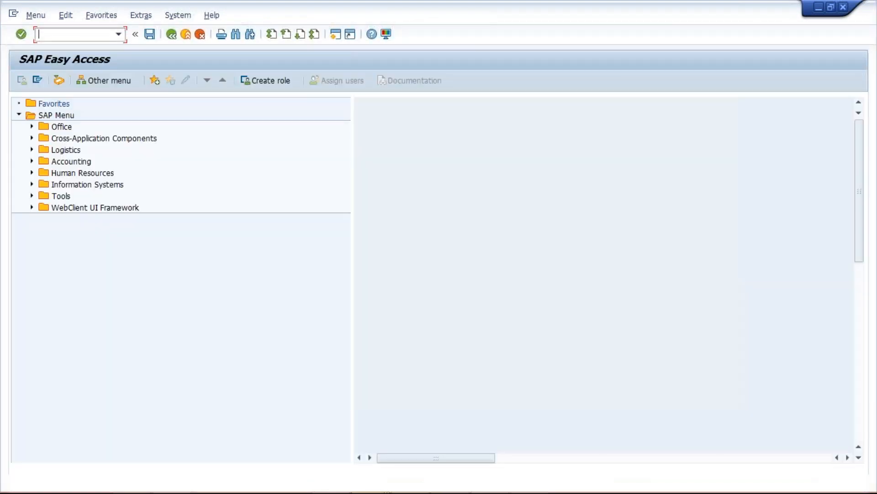
{"action": "type", "text": "FS"}
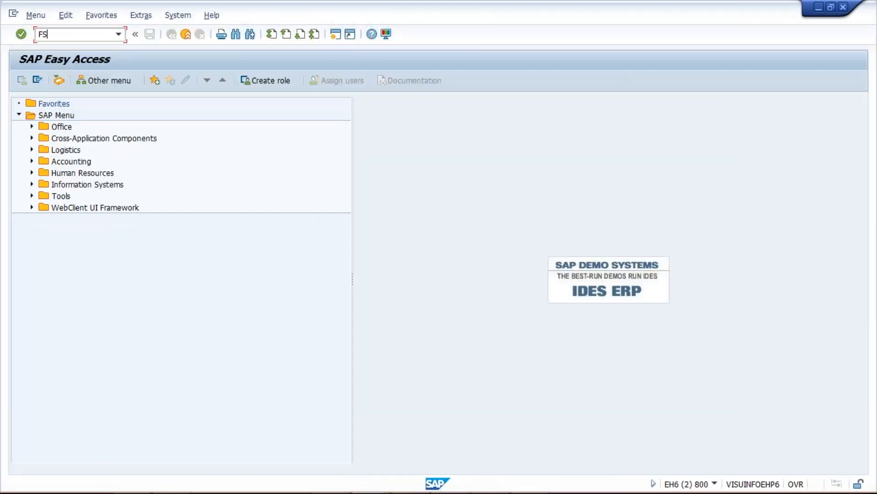
{"action": "type", "text": "00"}
{"action": "key", "text": "Return"}
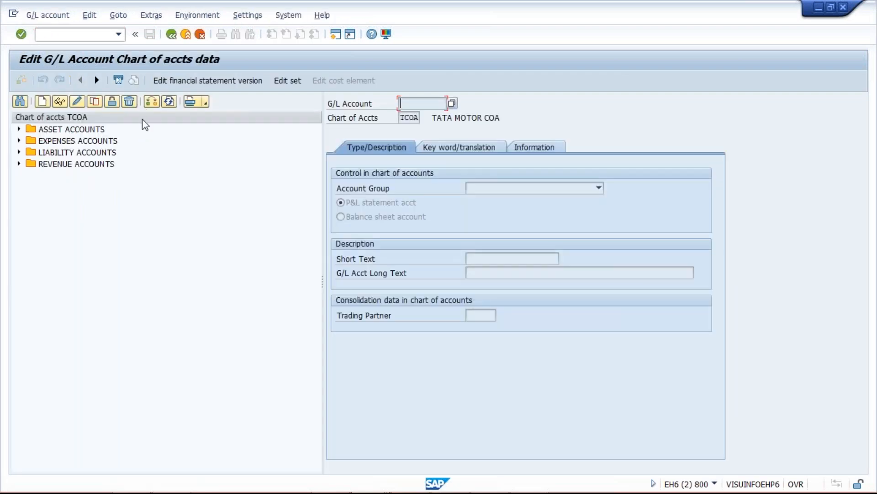
Step: Confirm chart of accounts TCOA for the list and expand its asset, expense, liability and revenue account groups
{"action": "left_click", "coordinate": [156, 100]}
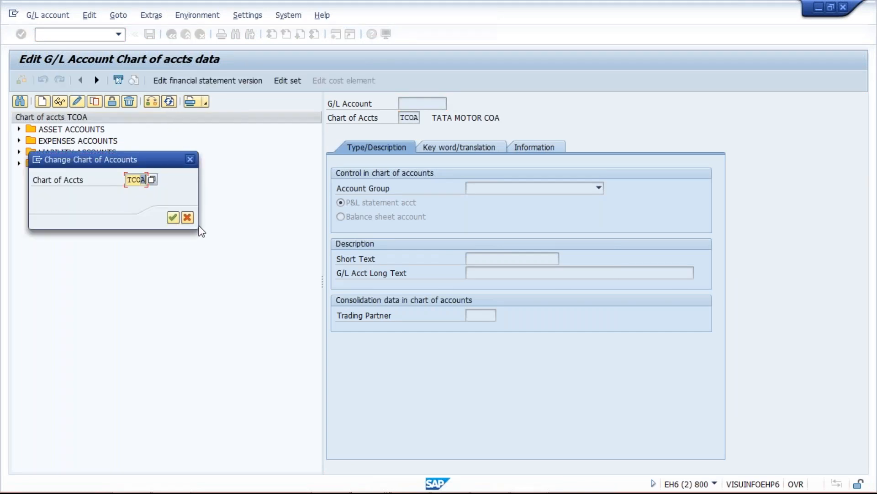
{"action": "key", "text": "Return"}
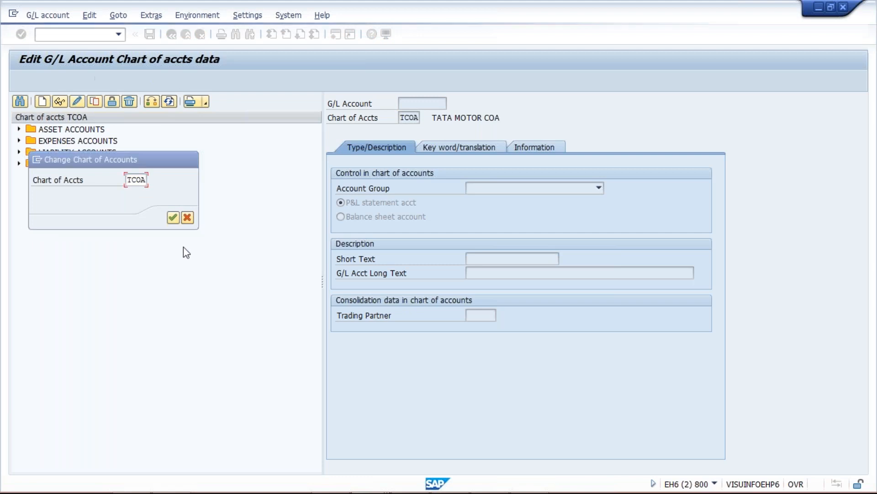
{"action": "left_click", "coordinate": [19, 234]}
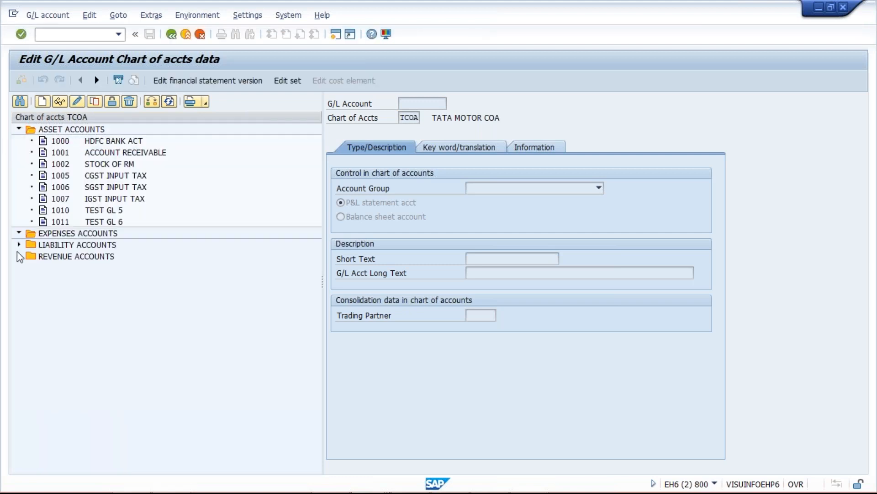
{"action": "left_click", "coordinate": [18, 279]}
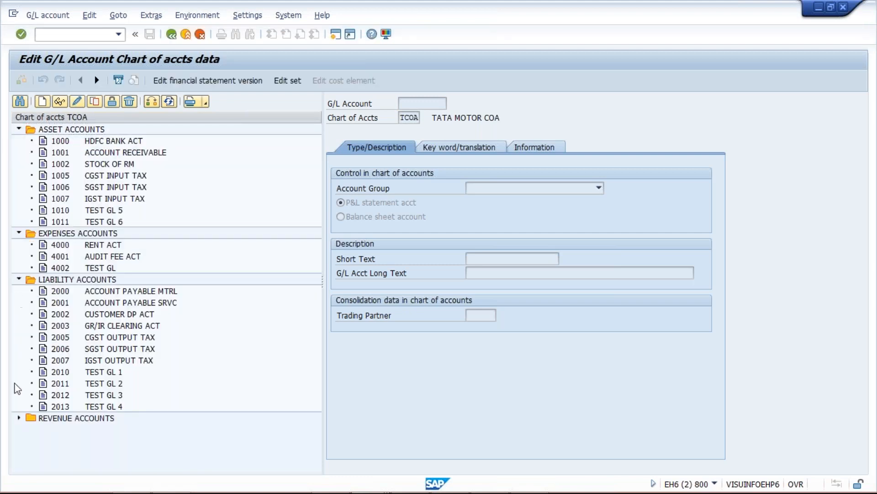
{"action": "left_click", "coordinate": [19, 418]}
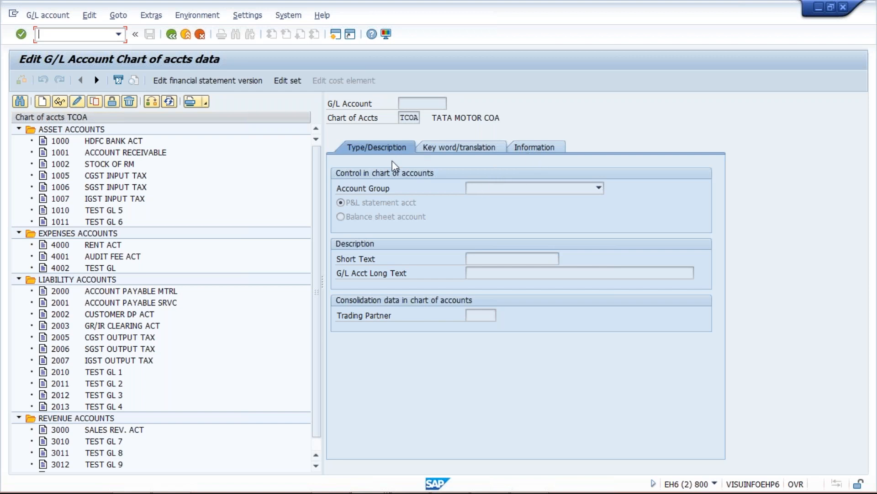
Step: Return to the central G/L account session for TM02 and review expense accounts AUDIT FEE ACT and TEST GL
{"action": "key", "text": "alt+Tab"}
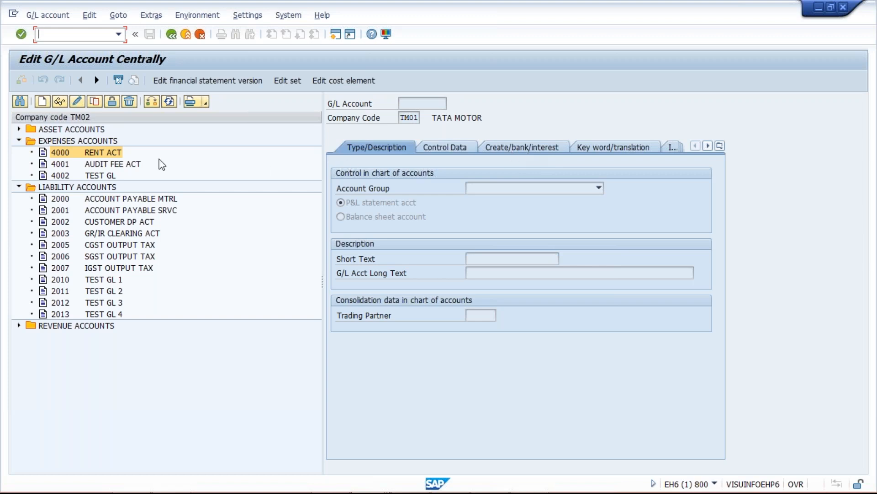
{"action": "left_click", "coordinate": [98, 164]}
{"action": "left_click", "coordinate": [97, 174]}
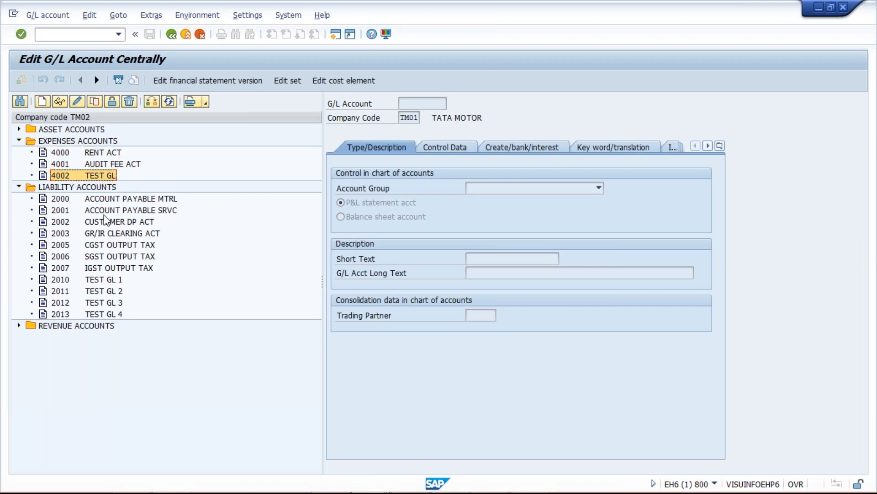
Step: Compare TM02's liability and expense accounts with the chart of accounts TCOA list in the other session, and return to TM02
{"action": "left_click", "coordinate": [108, 222]}
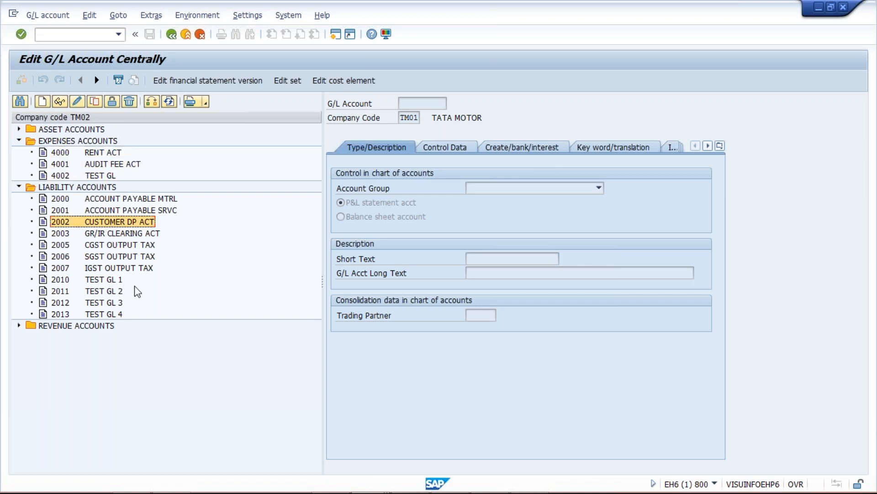
{"action": "left_click", "coordinate": [99, 153]}
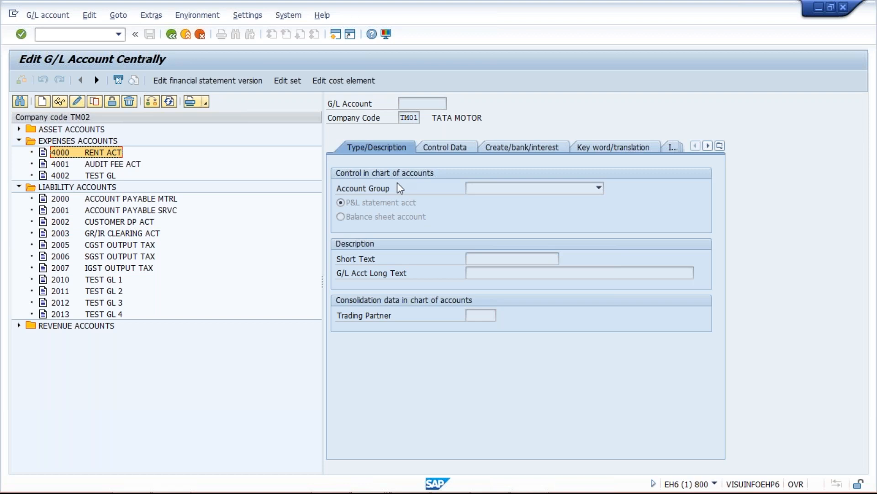
{"action": "left_click", "coordinate": [97, 167]}
{"action": "left_click", "coordinate": [96, 174]}
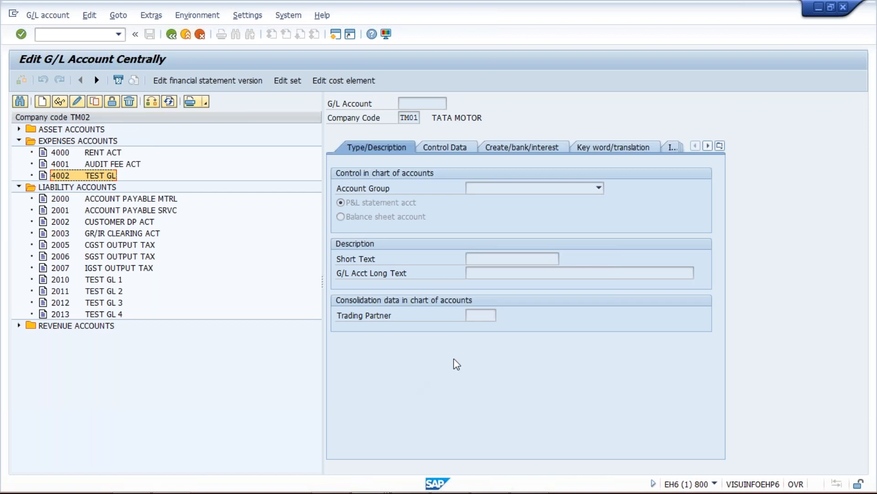
{"action": "key", "text": "alt+Tab"}
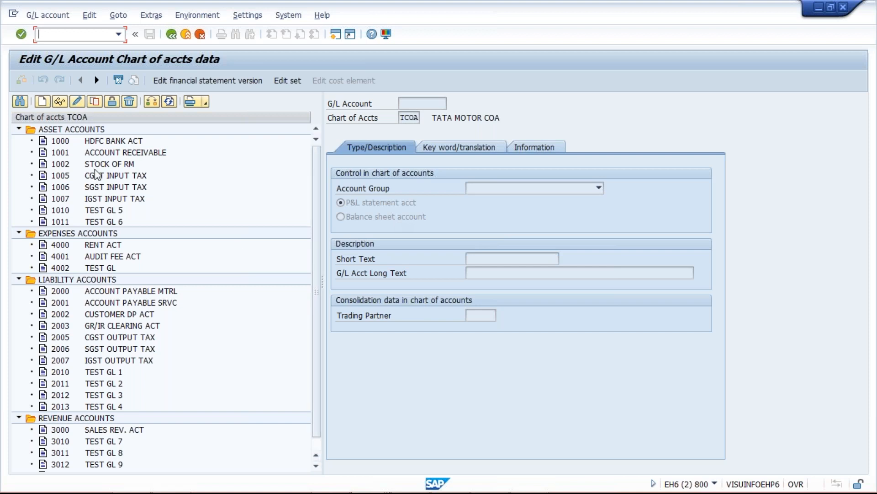
{"action": "mouse_move", "coordinate": [439, 491]}
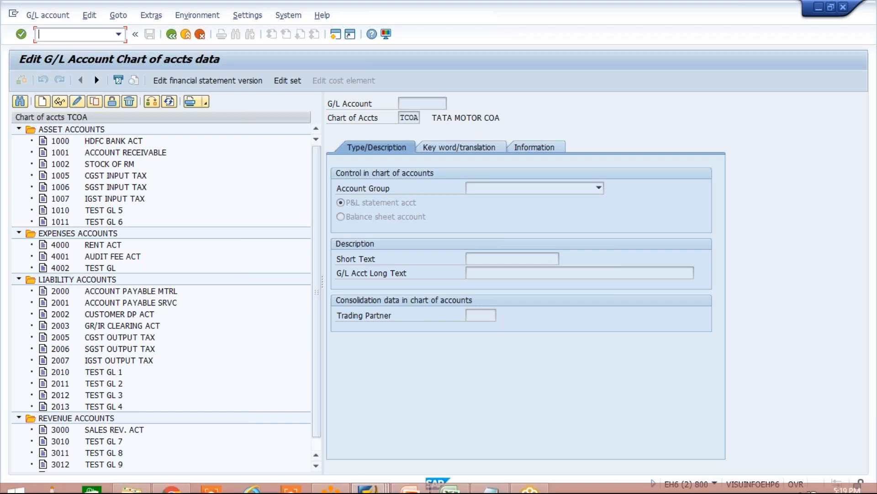
{"action": "mouse_move", "coordinate": [376, 476]}
{"action": "left_click", "coordinate": [372, 400]}
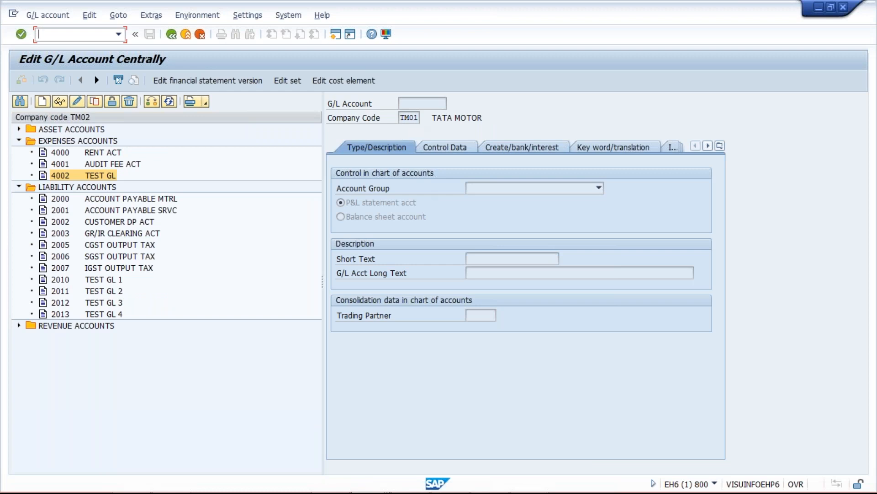
Step: Display account 4000 RENT ACT for company code TM02, and display the same account in the TCOA chart of accounts session
{"action": "left_click", "coordinate": [99, 154]}
{"action": "double_click", "coordinate": [98, 154]}
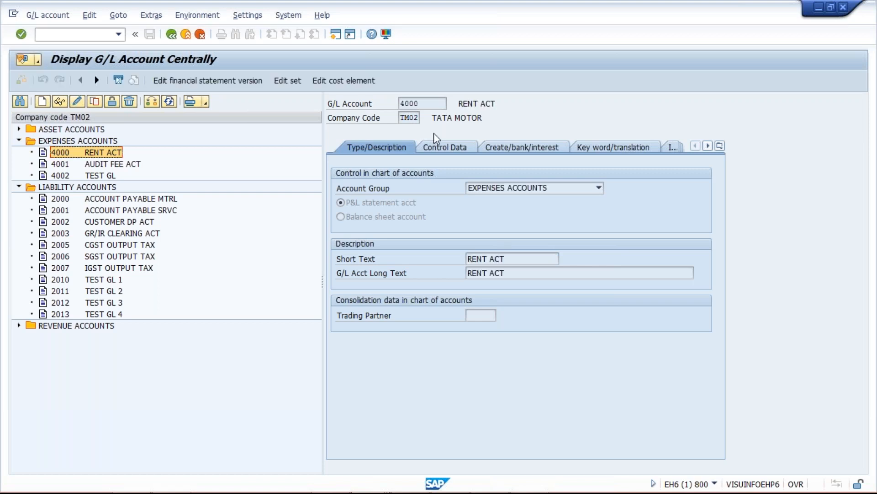
{"action": "left_click_drag", "start_coordinate": [432, 104], "coordinate": [395, 104]}
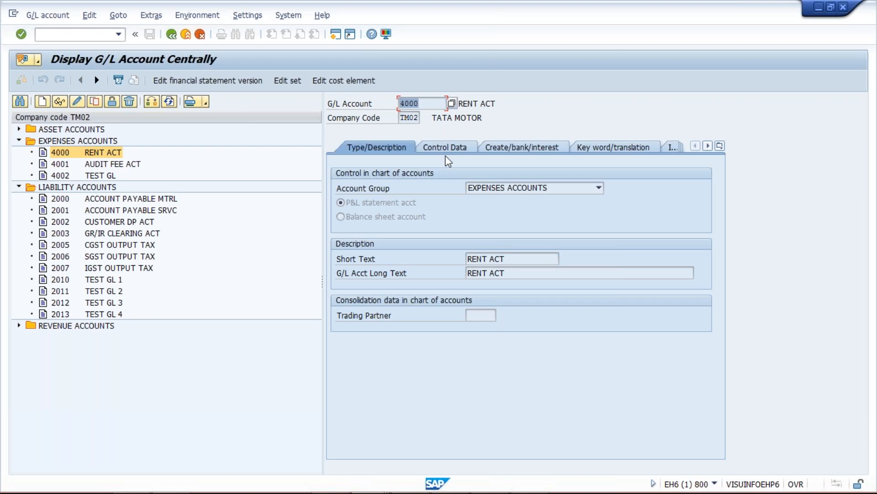
{"action": "key", "text": "Tab"}
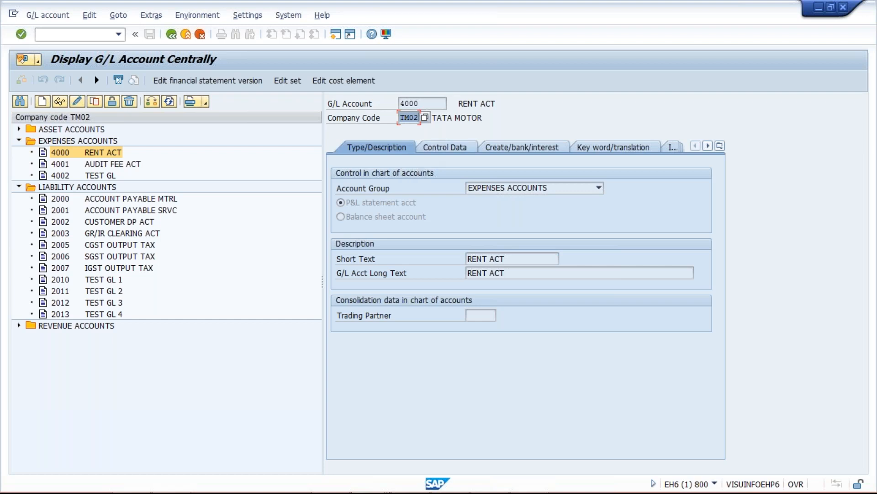
{"action": "key", "text": "shift+Tab"}
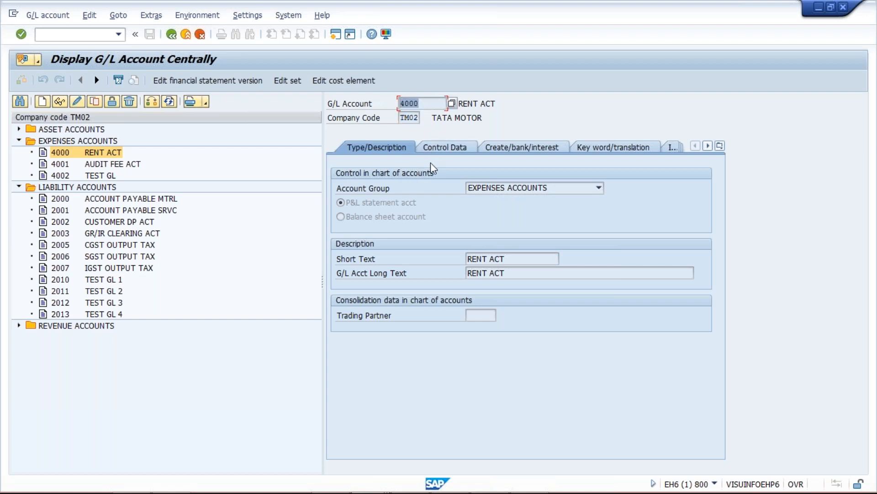
{"action": "key", "text": "alt+Tab"}
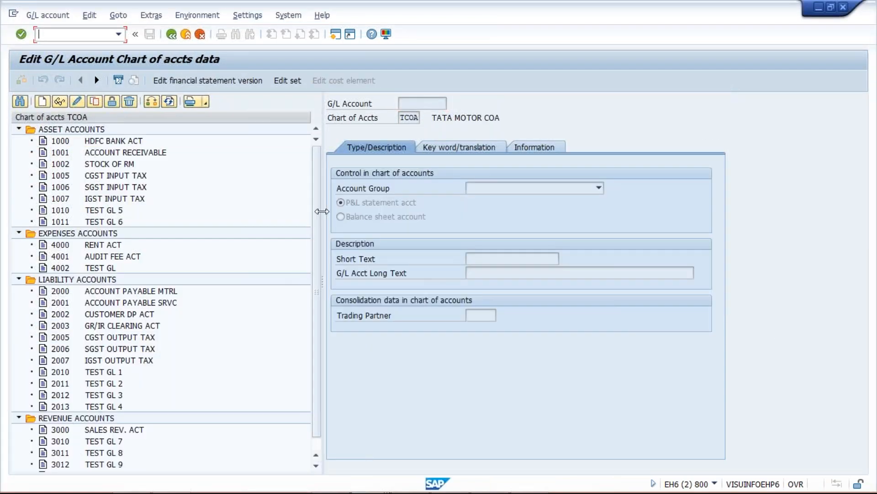
{"action": "double_click", "coordinate": [75, 245]}
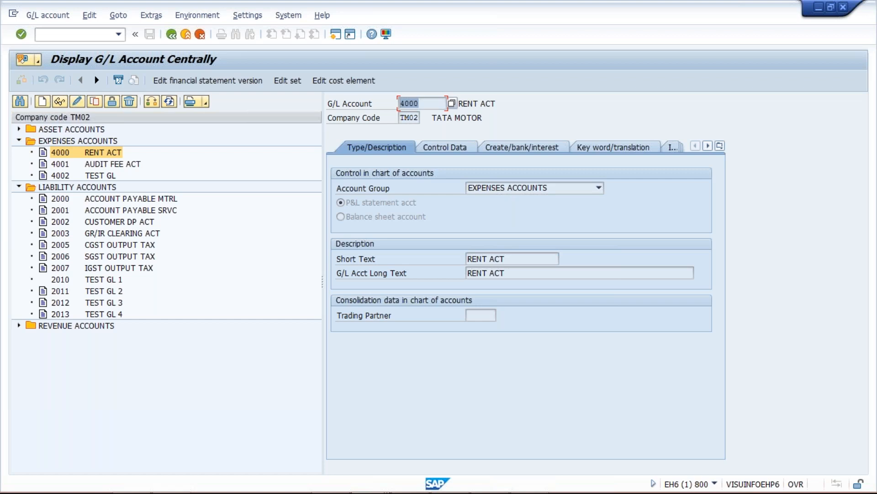
Step: Start copying account 4000 RENT ACT from TM02 and go over the reference account, reference company code and target account fields
{"action": "left_click", "coordinate": [91, 153]}
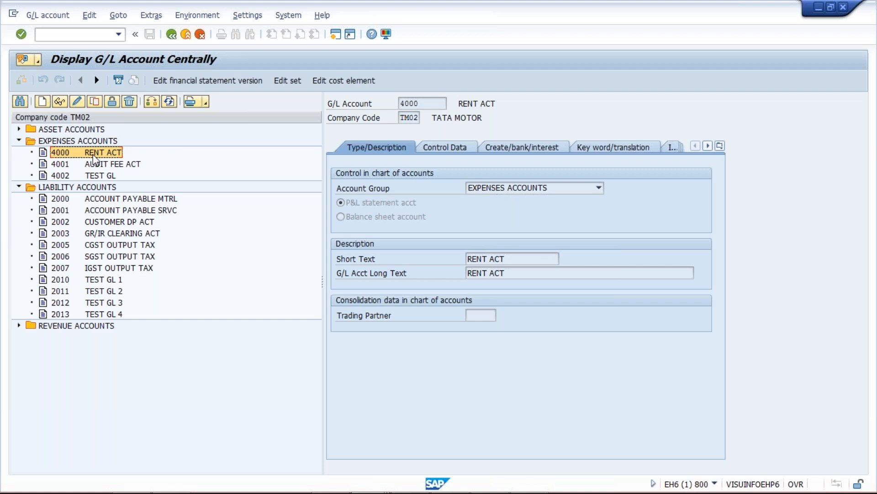
{"action": "left_click", "coordinate": [99, 104]}
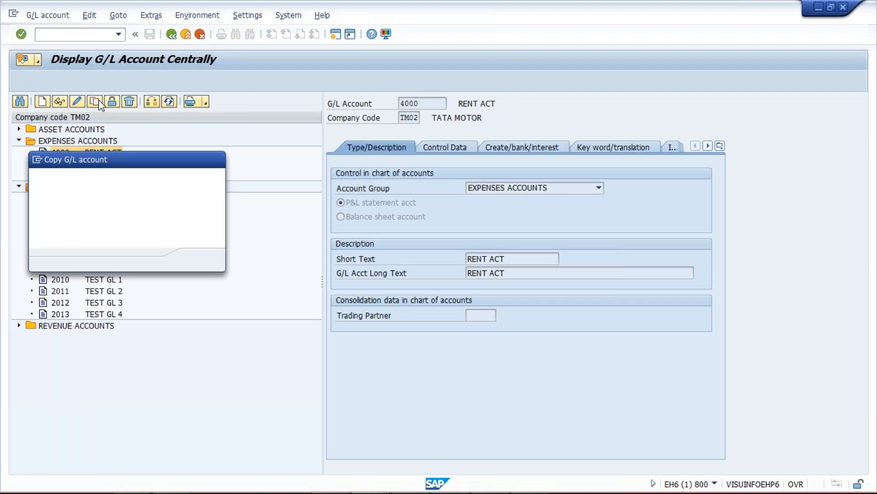
{"action": "left_click", "coordinate": [151, 179]}
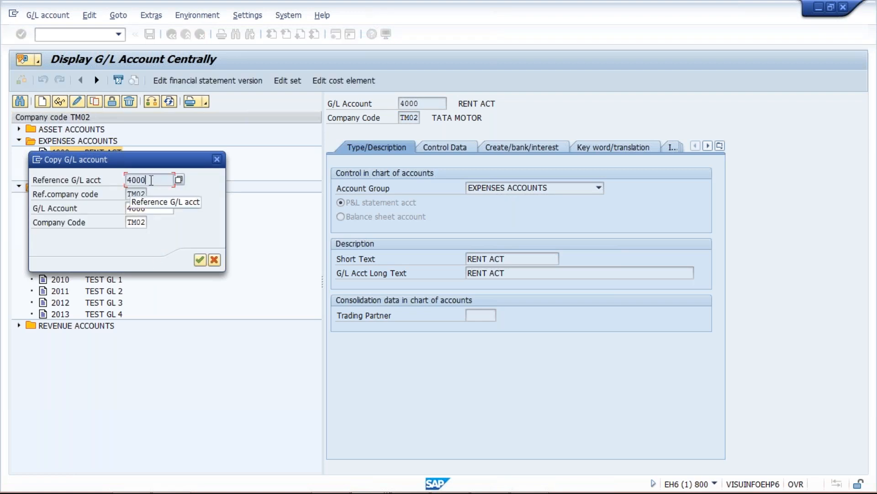
{"action": "left_click_drag", "start_coordinate": [151, 179], "coordinate": [115, 179]}
{"action": "left_click", "coordinate": [136, 196]}
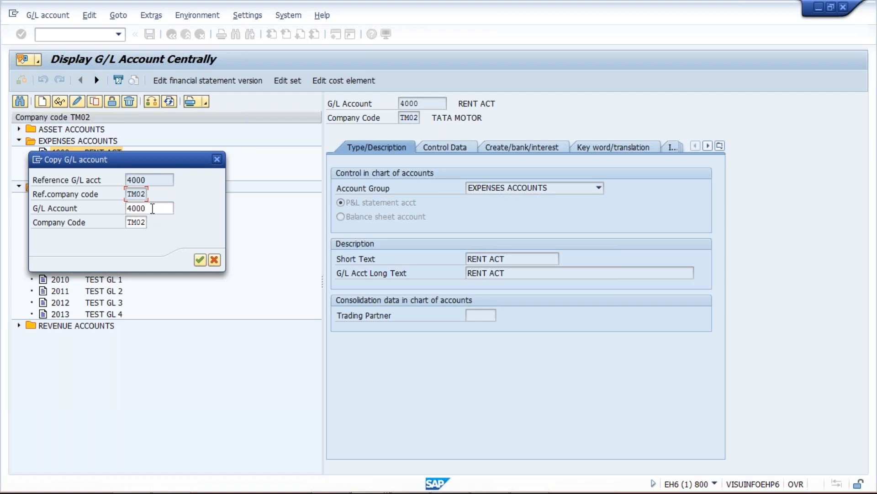
{"action": "left_click", "coordinate": [151, 210]}
Step: Set the target company code of the copy to TS02 and confirm the copy of account 4000
{"action": "left_click", "coordinate": [142, 222]}
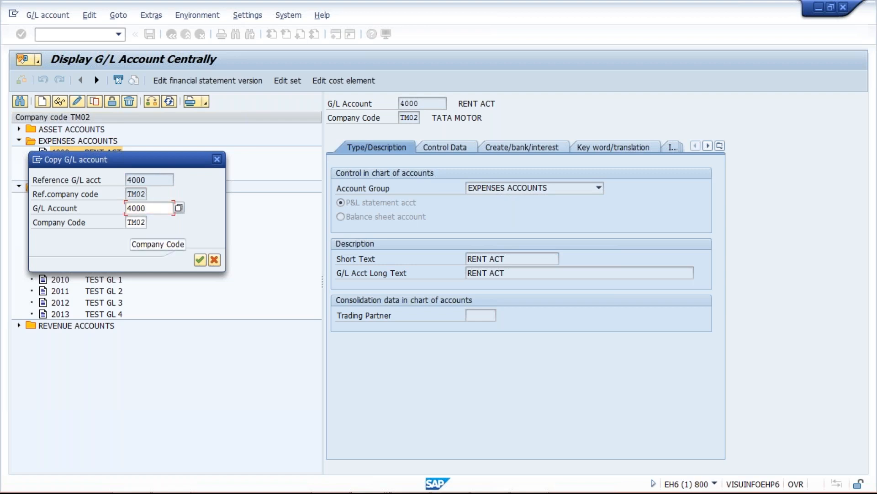
{"action": "key", "text": "BackSpace"}
{"action": "key", "text": "BackSpace"}
{"action": "key", "text": "BackSpace"}
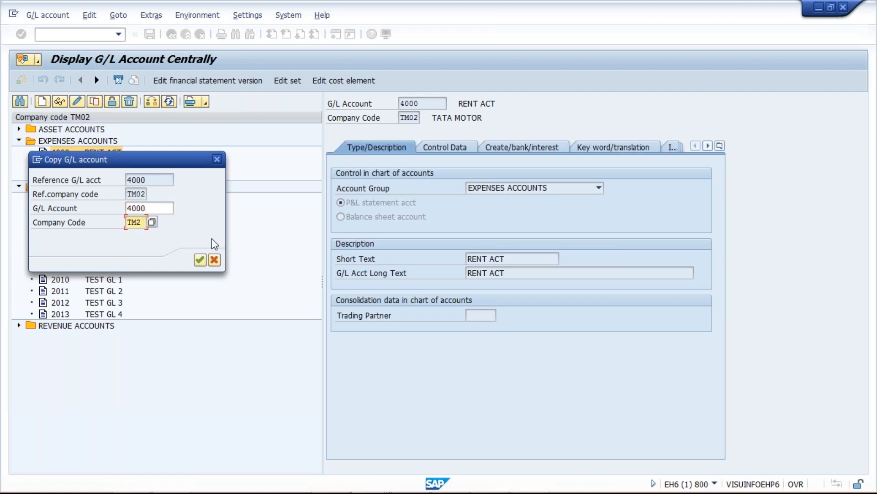
{"action": "key", "text": "BackSpace"}
{"action": "type", "text": "TS02"}
{"action": "key", "text": "Return"}
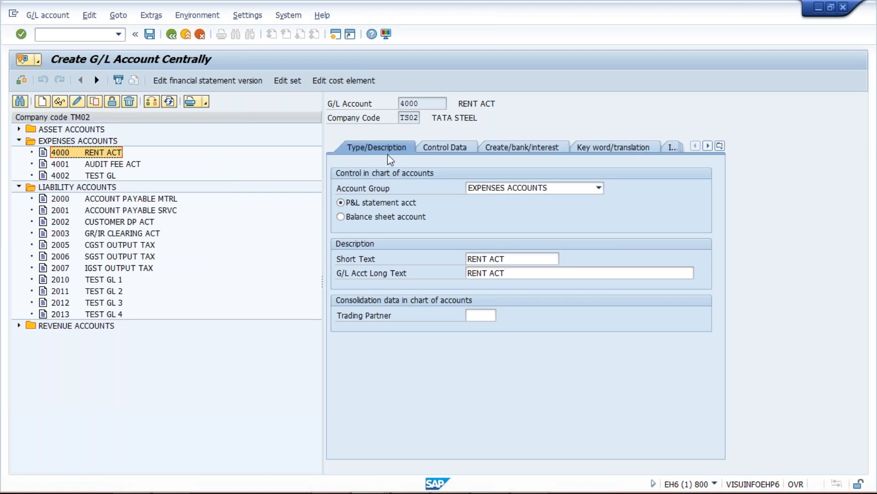
Step: Review the control data and create/bank/interest data of account 4000 for TS02 and save the new account
{"action": "left_click", "coordinate": [450, 148]}
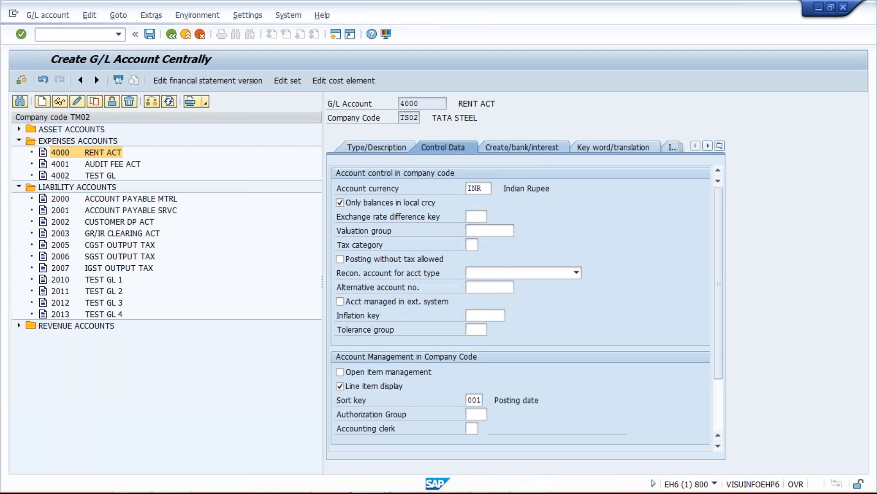
{"action": "left_click", "coordinate": [429, 148]}
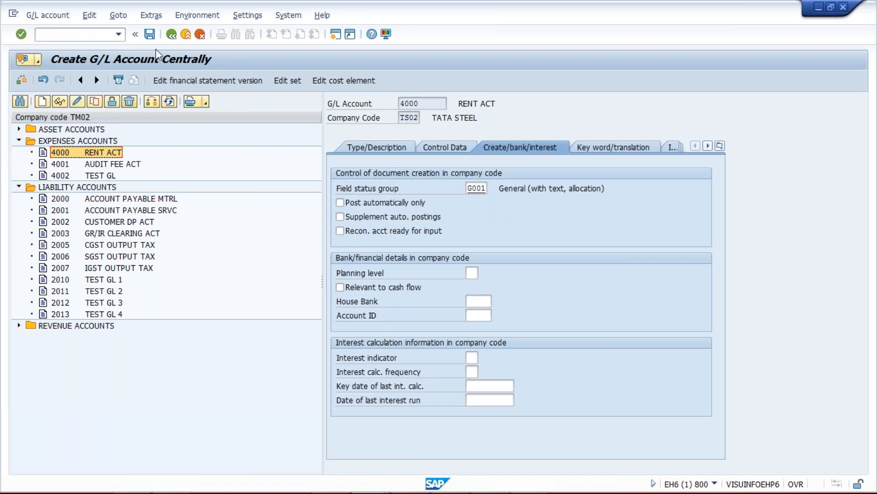
{"action": "left_click", "coordinate": [150, 34]}
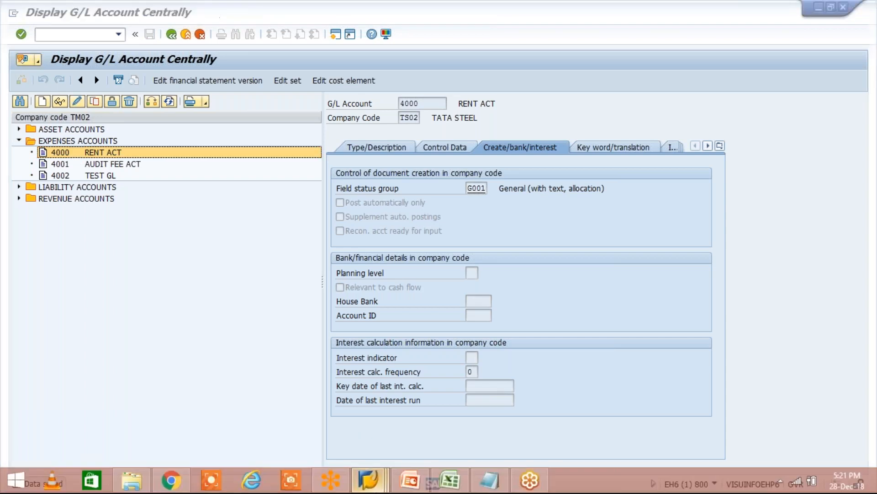
Step: Switch to the chart of accounts session and run transaction /NFS00 there to edit G/L accounts centrally
{"action": "mouse_move", "coordinate": [368, 480]}
{"action": "left_click", "coordinate": [509, 404]}
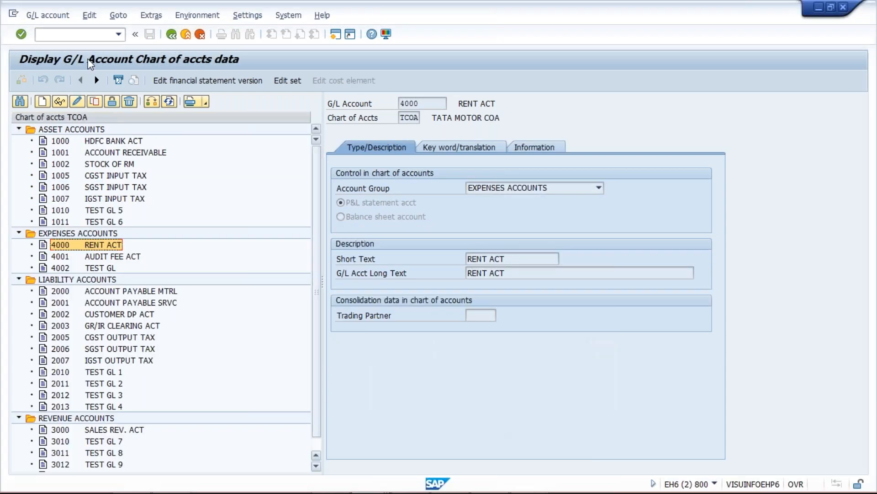
{"action": "left_click", "coordinate": [119, 34]}
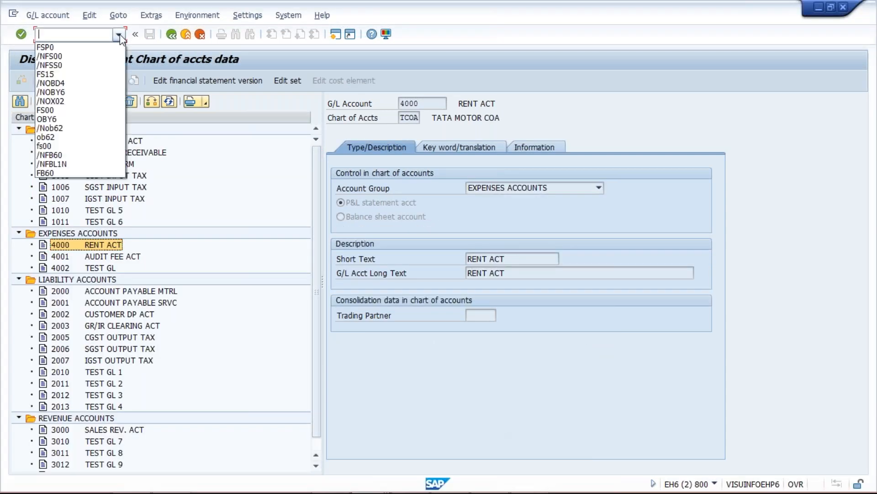
{"action": "left_click", "coordinate": [98, 57]}
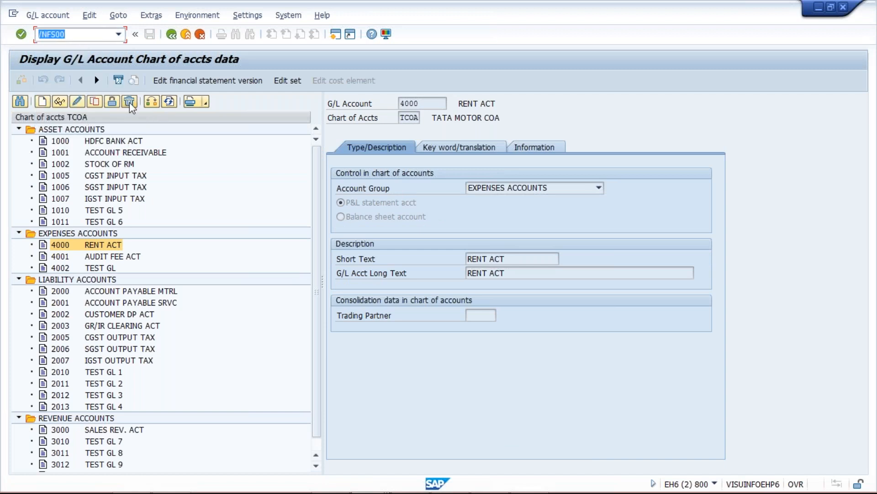
{"action": "key", "text": "Return"}
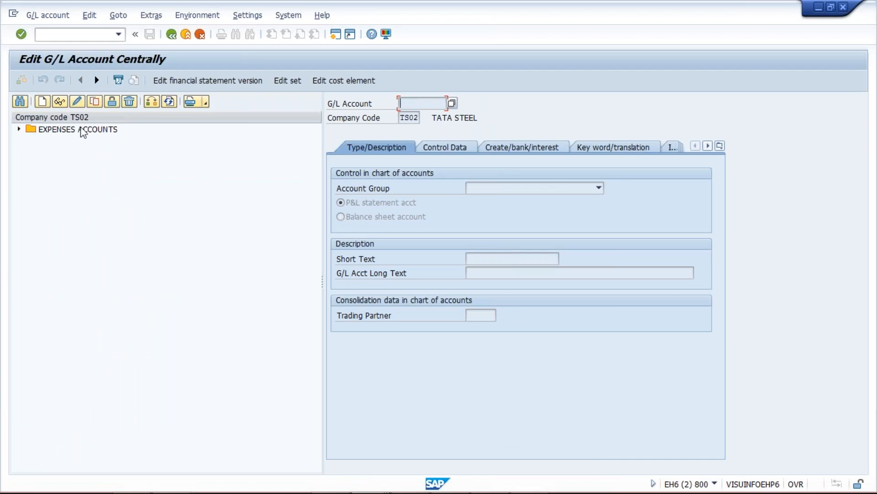
Step: Expand the expense accounts of company code TS02 and display account 4000 RENT ACT
{"action": "left_click", "coordinate": [19, 130]}
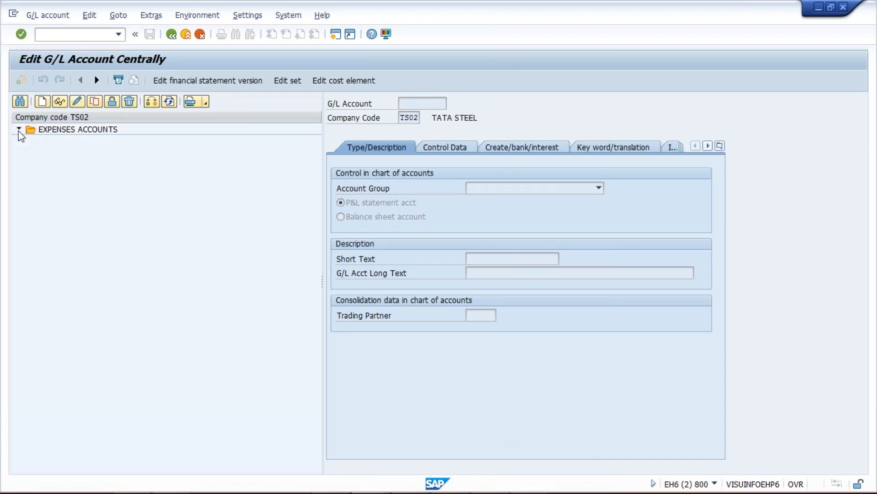
{"action": "left_click", "coordinate": [99, 142]}
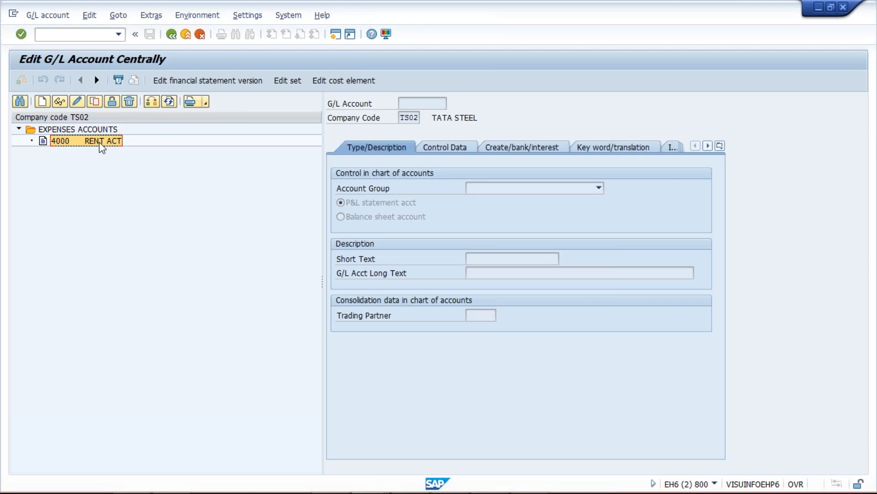
{"action": "double_click", "coordinate": [95, 143]}
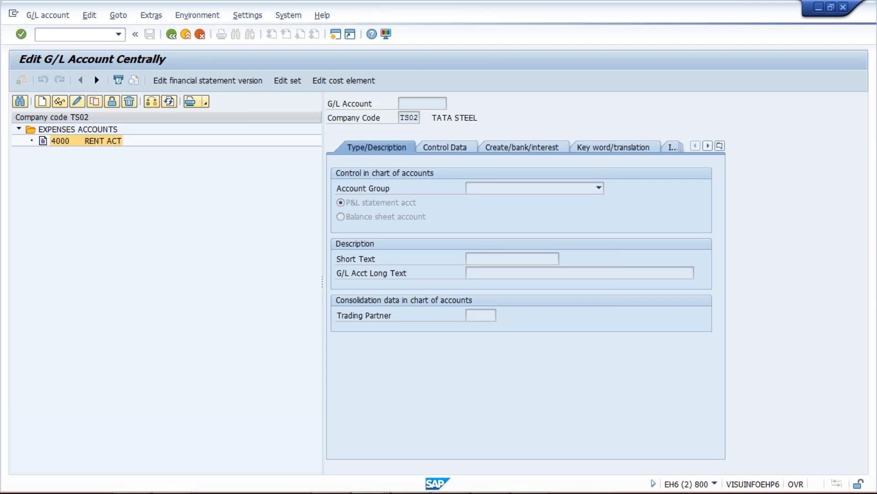
Step: Switch to the Class workbook in Excel and enter 50 in cell J4, in the TS02 row beside TCOA
{"action": "mouse_move", "coordinate": [351, 491]}
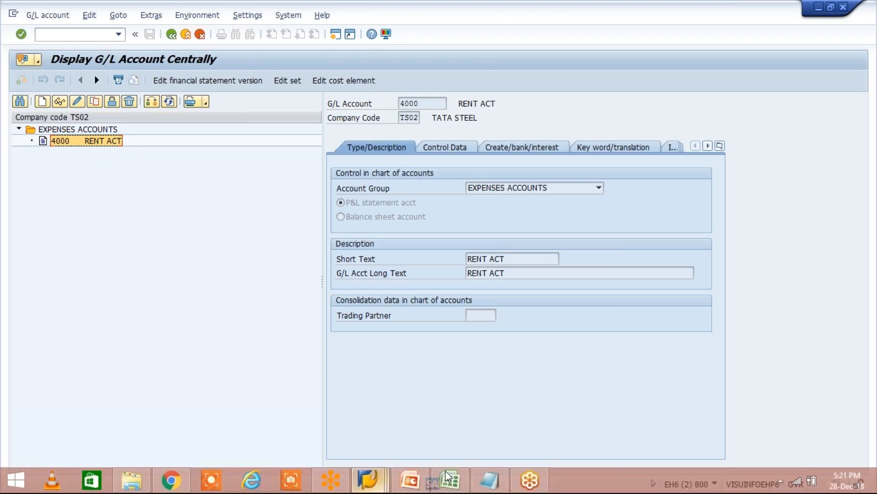
{"action": "left_click", "coordinate": [450, 479]}
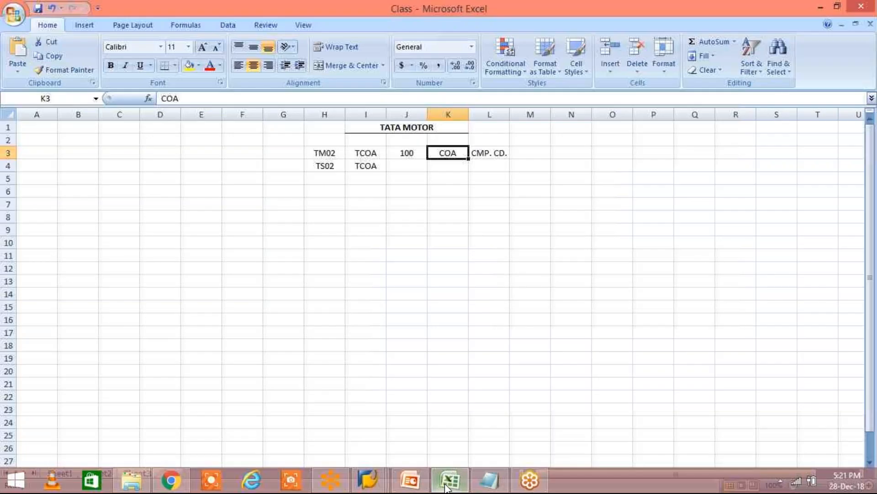
{"action": "left_click", "coordinate": [407, 165]}
{"action": "type", "text": "50"}
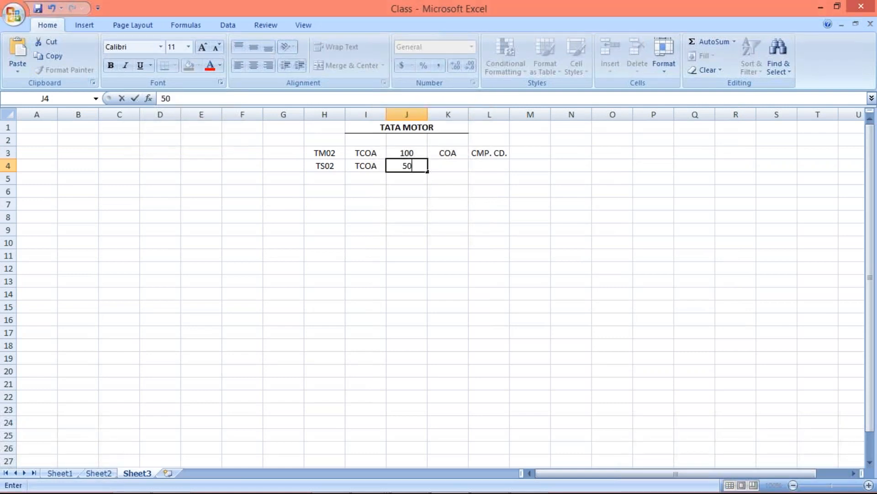
{"action": "key", "text": "Return"}
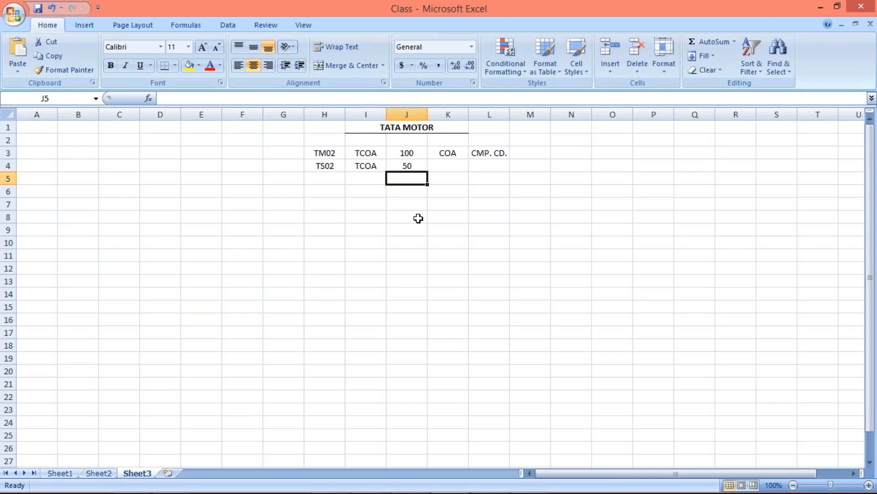
Step: Compare the company code of account 4000 in SAP with the TM02 and TS02 figures in the Class workbook
{"action": "key", "text": "alt+Tab"}
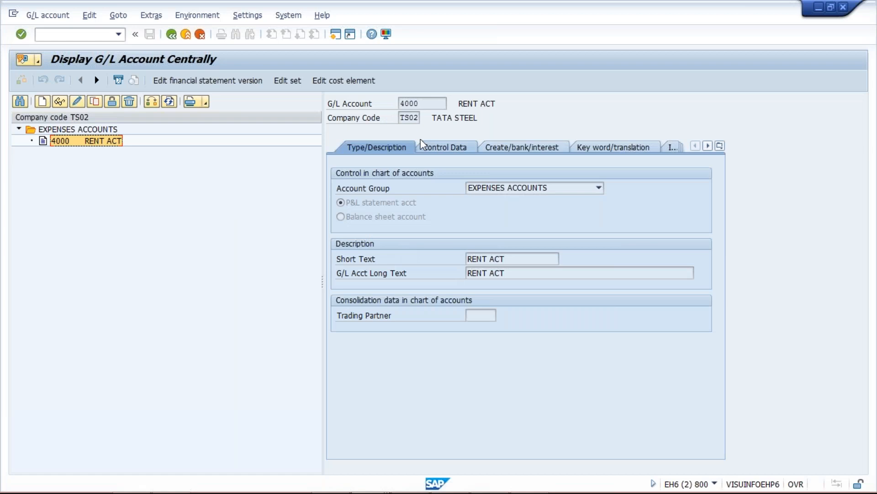
{"action": "left_click", "coordinate": [414, 118]}
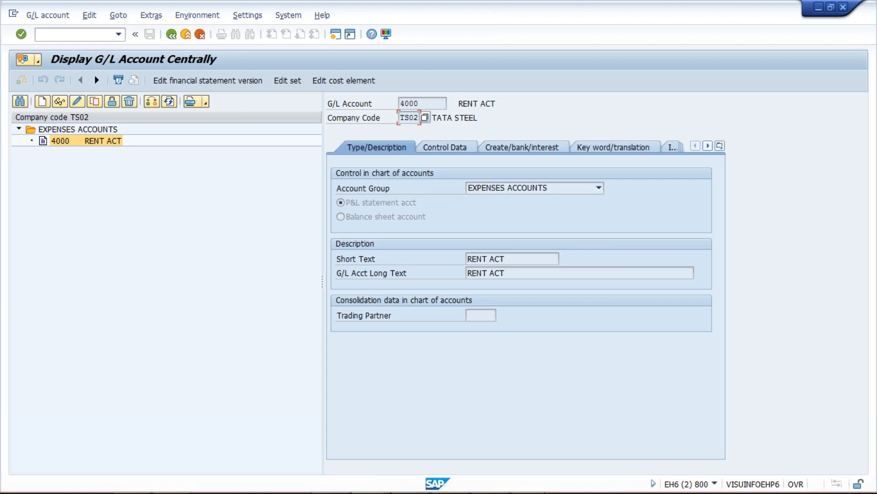
{"action": "left_click", "coordinate": [450, 480]}
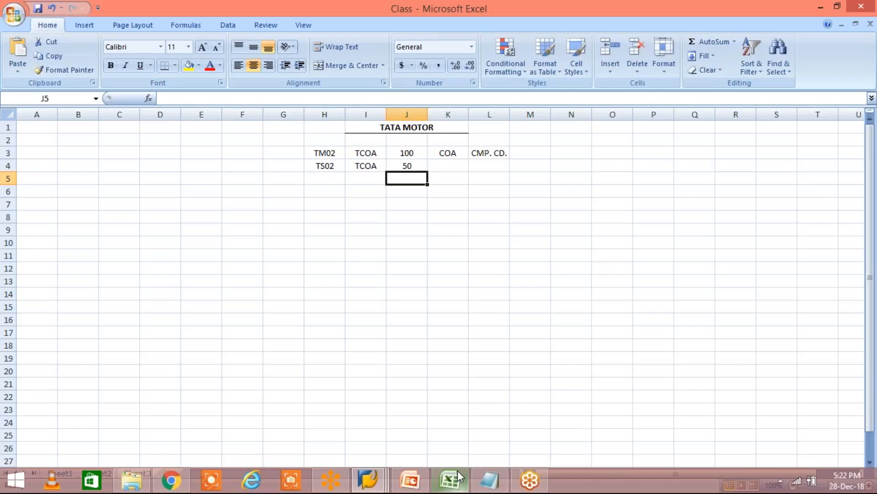
{"action": "left_click", "coordinate": [406, 153]}
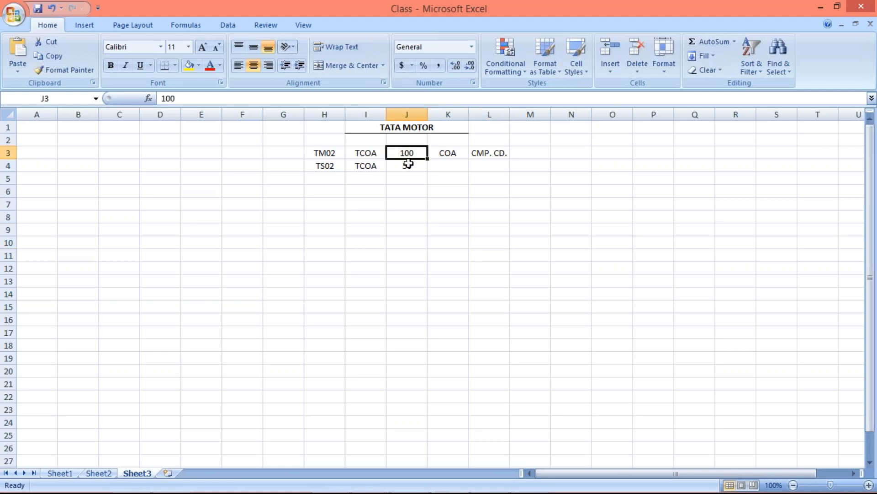
{"action": "left_click", "coordinate": [408, 166]}
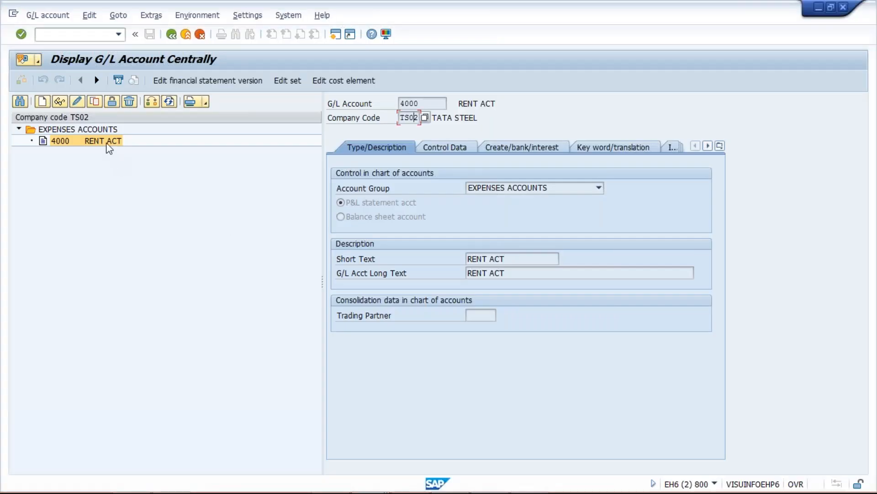
{"action": "left_click", "coordinate": [108, 142]}
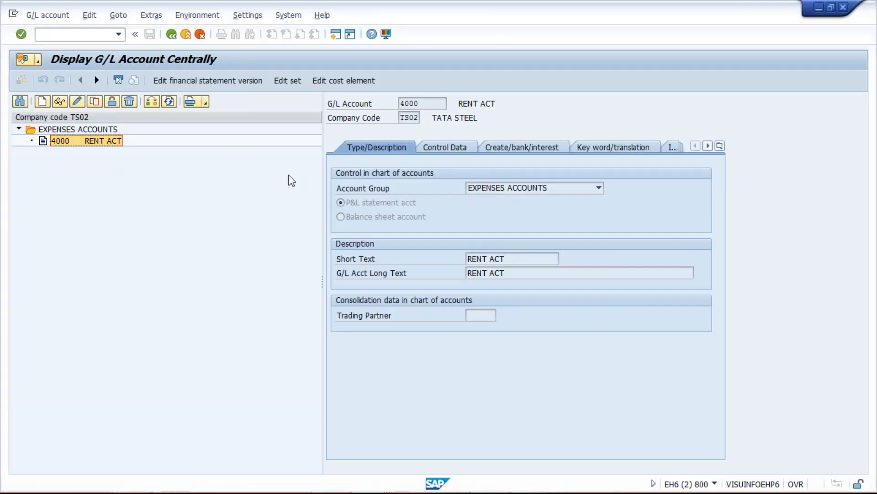
Step: Switch to the Class workbook in Excel and set the TM02 figure in J3 to 500 and the TS02 figure in J4 to 450
{"action": "key", "text": "alt+Tab"}
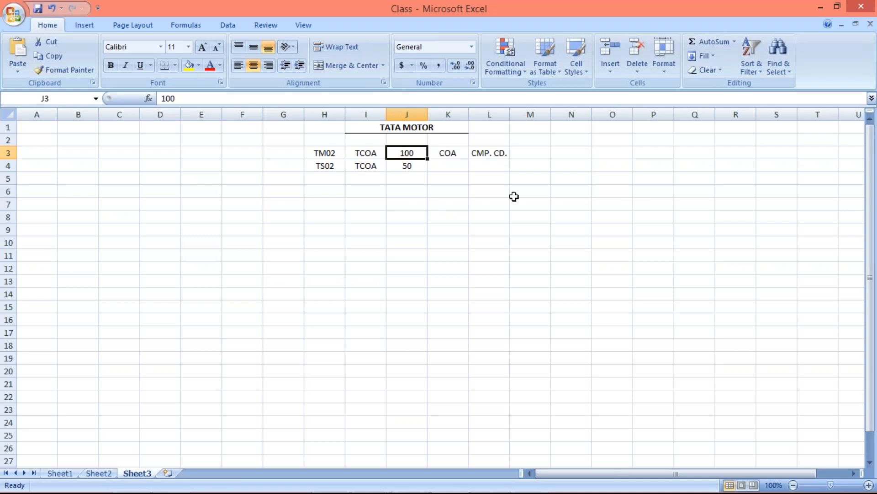
{"action": "type", "text": "500"}
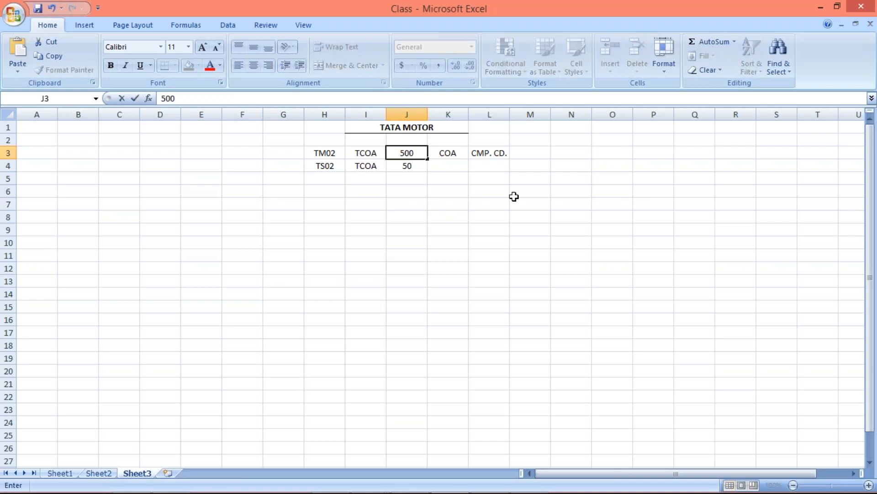
{"action": "key", "text": "Return"}
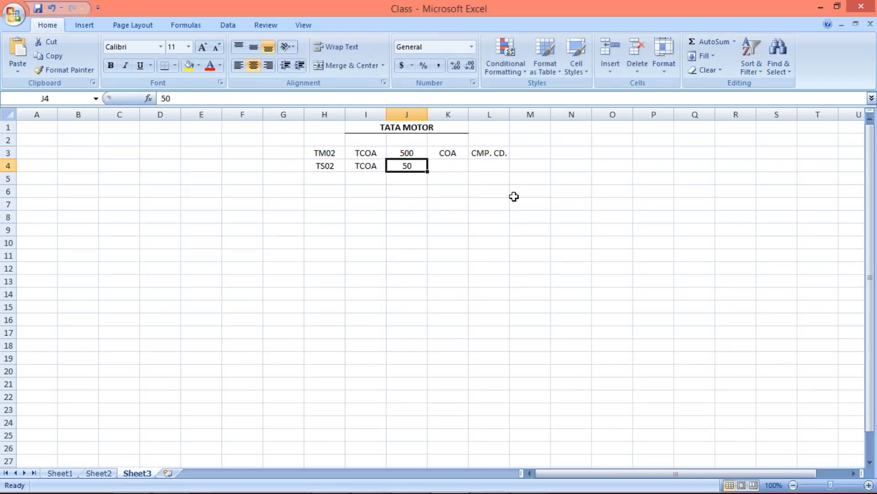
{"action": "type", "text": "450"}
{"action": "key", "text": "Return"}
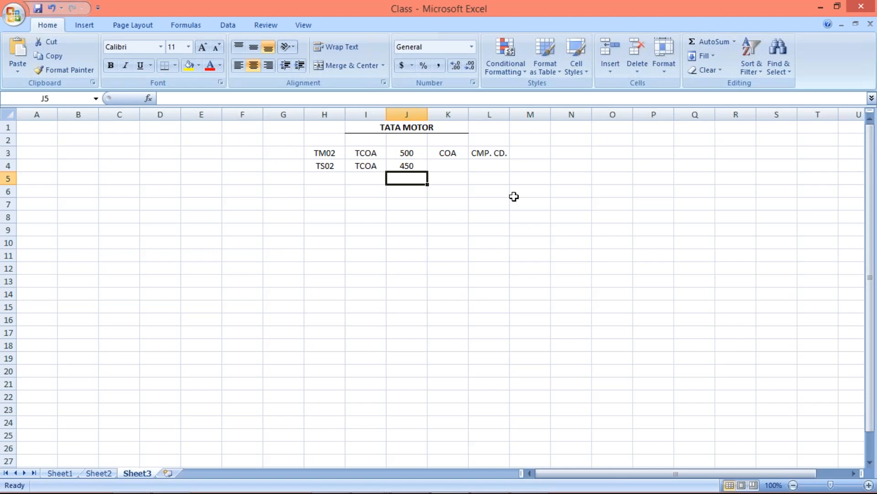
Step: Switch to SAP and open the Copy General Ledger Account Master Data: Send transaction in a new session
{"action": "key", "text": "alt+Tab"}
{"action": "left_click", "coordinate": [290, 363]}
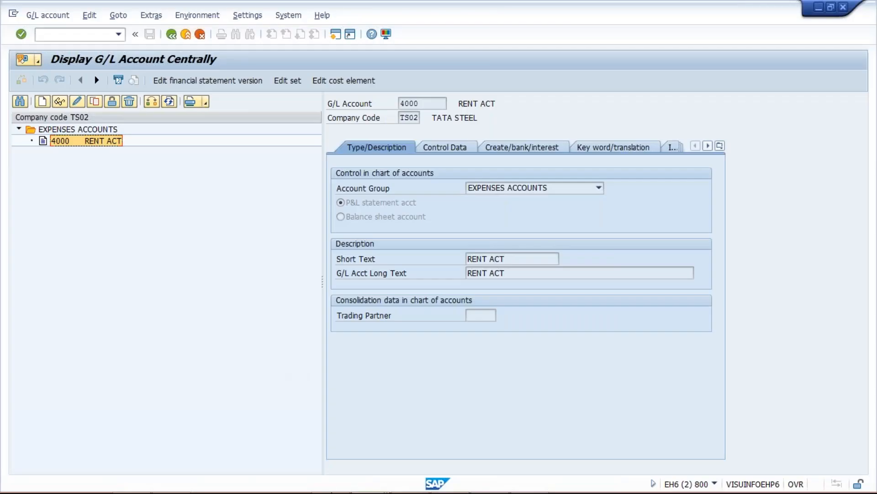
{"action": "left_click", "coordinate": [367, 479]}
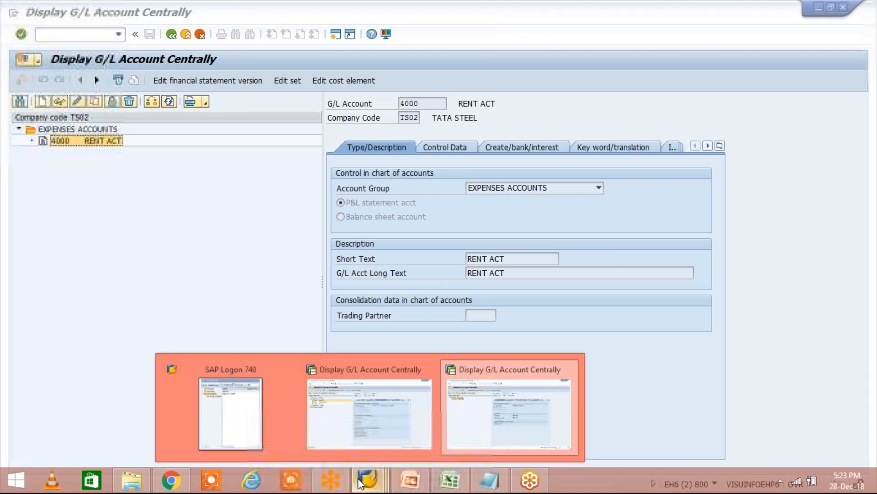
{"action": "left_click", "coordinate": [500, 453]}
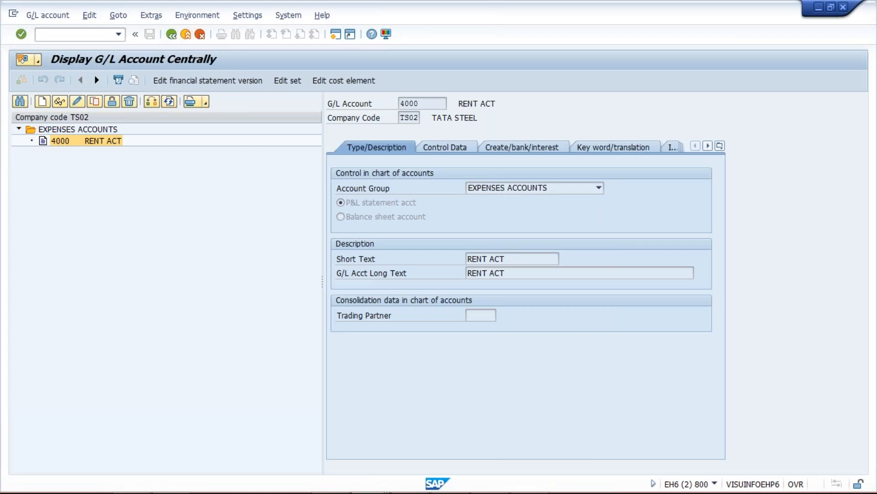
{"action": "key", "text": "alt+F4"}
{"action": "type", "text": "FS"}
{"action": "type", "text": "10N"}
{"action": "key", "text": "Return"}
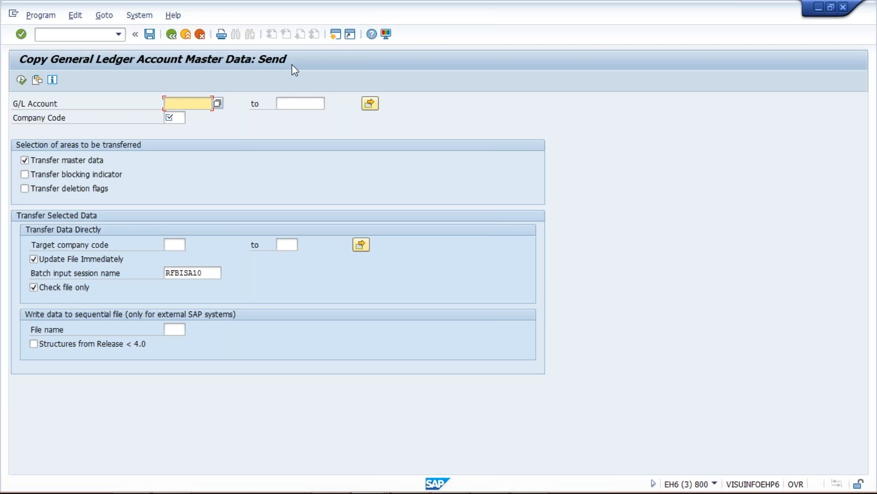
Step: Switch to the Class workbook in Excel and set the TM02 figure in J3 to 100 and the TS02 figure in J4 to 50
{"action": "mouse_move", "coordinate": [311, 477]}
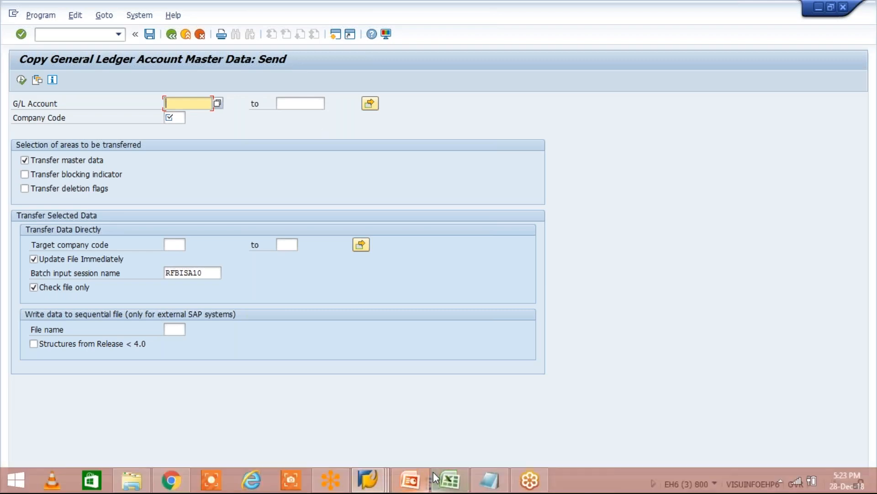
{"action": "left_click", "coordinate": [450, 479]}
{"action": "left_click", "coordinate": [420, 153]}
{"action": "type", "text": "100"}
{"action": "key", "text": "Return"}
{"action": "type", "text": "500"}
{"action": "key", "text": "BackSpace"}
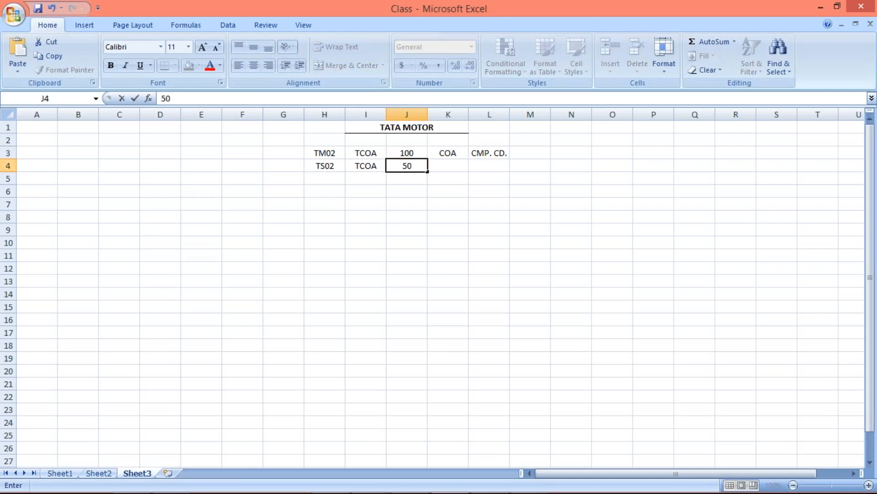
{"action": "key", "text": "Return"}
Step: In the SAP copy program, enter TM02 as the source company code and TS02 as the target company code
{"action": "left_click", "coordinate": [319, 167]}
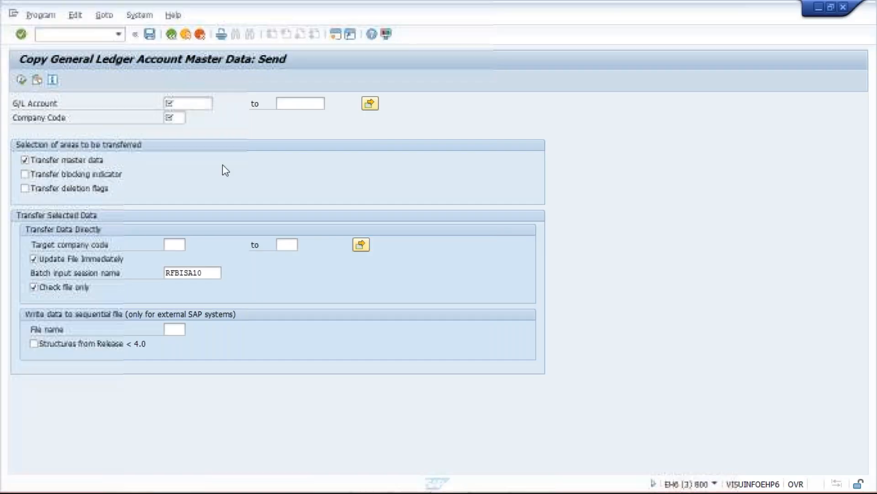
{"action": "left_click", "coordinate": [176, 118]}
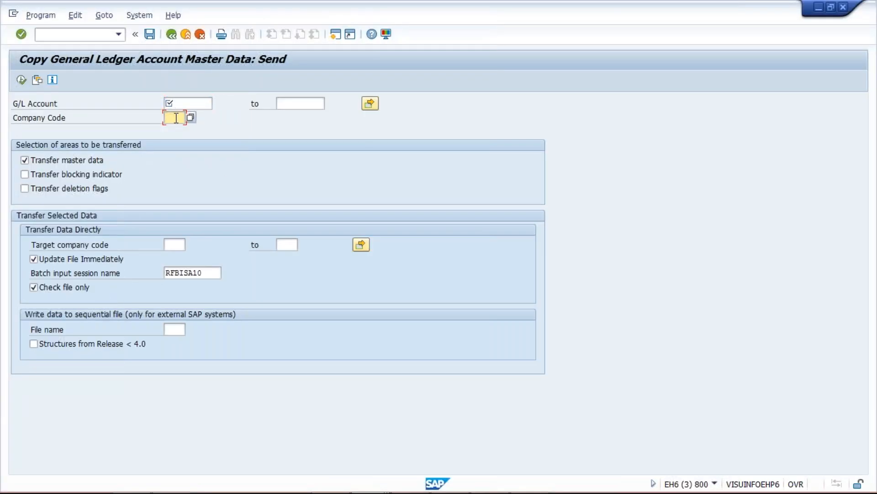
{"action": "type", "text": "TM02"}
{"action": "left_click", "coordinate": [172, 244]}
{"action": "type", "text": "TM02"}
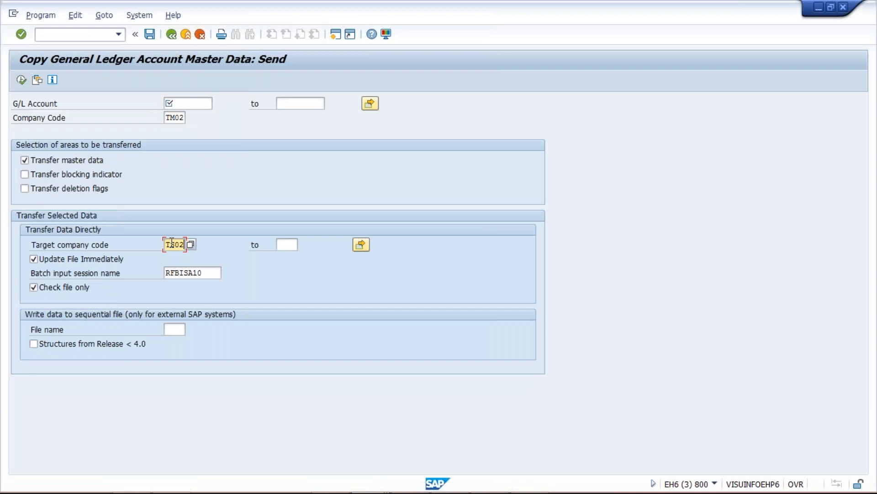
{"action": "left_click", "coordinate": [202, 108]}
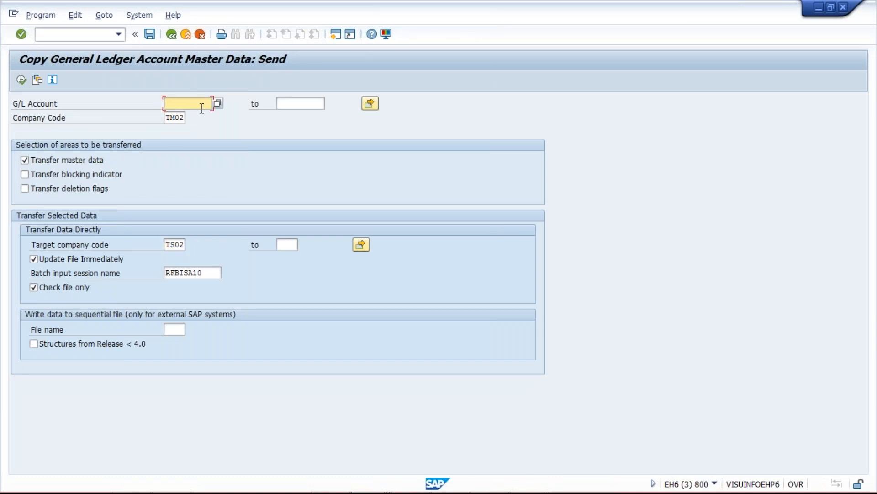
Step: Switch to the TM02 G/L account display session, expand its collapsed account groups and look through the liability account numbers
{"action": "mouse_move", "coordinate": [330, 475]}
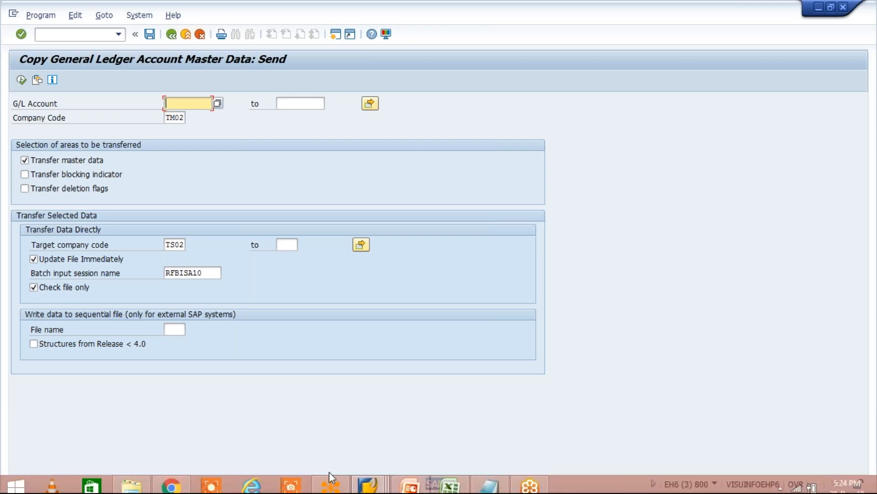
{"action": "left_click", "coordinate": [370, 479]}
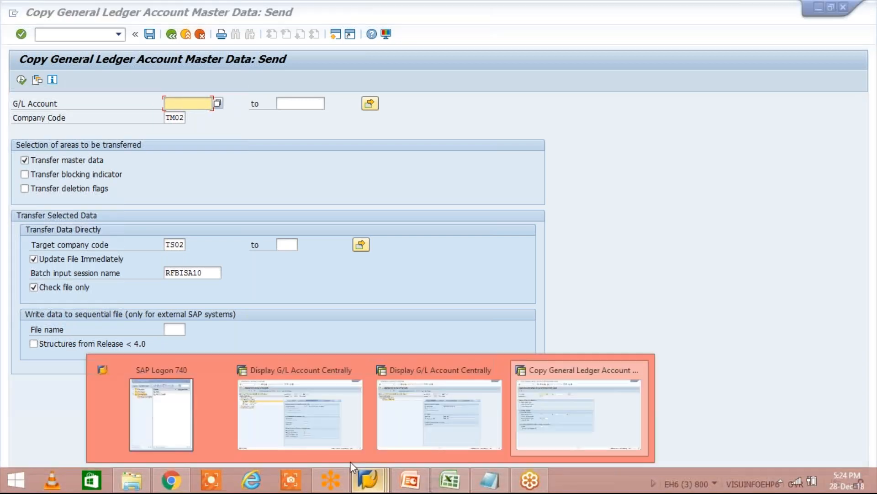
{"action": "left_click", "coordinate": [313, 424]}
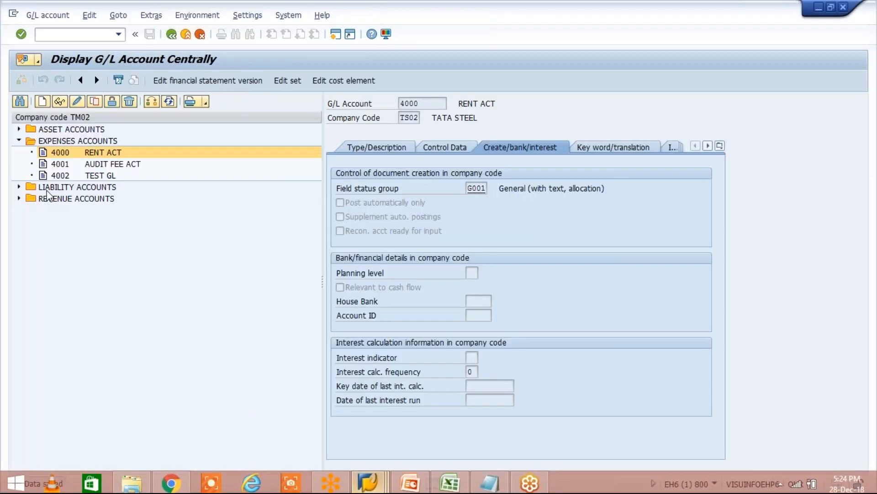
{"action": "left_click", "coordinate": [18, 128]}
{"action": "left_click", "coordinate": [19, 291]}
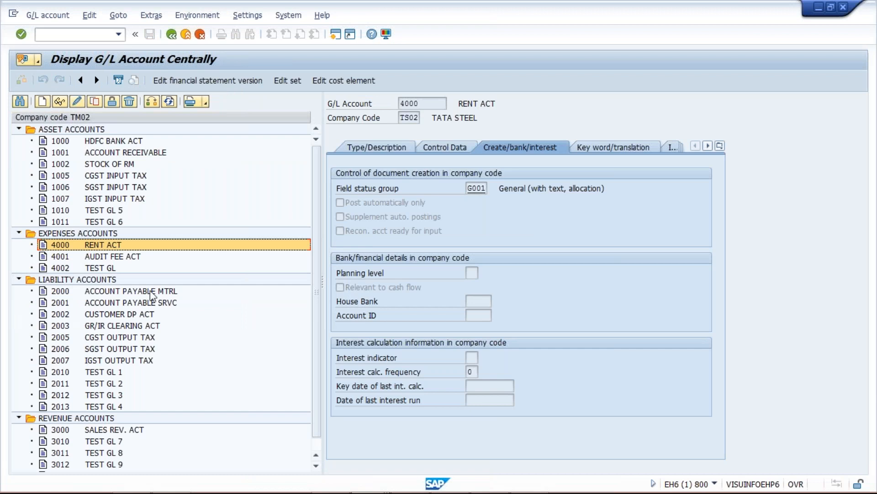
{"action": "left_click", "coordinate": [62, 292]}
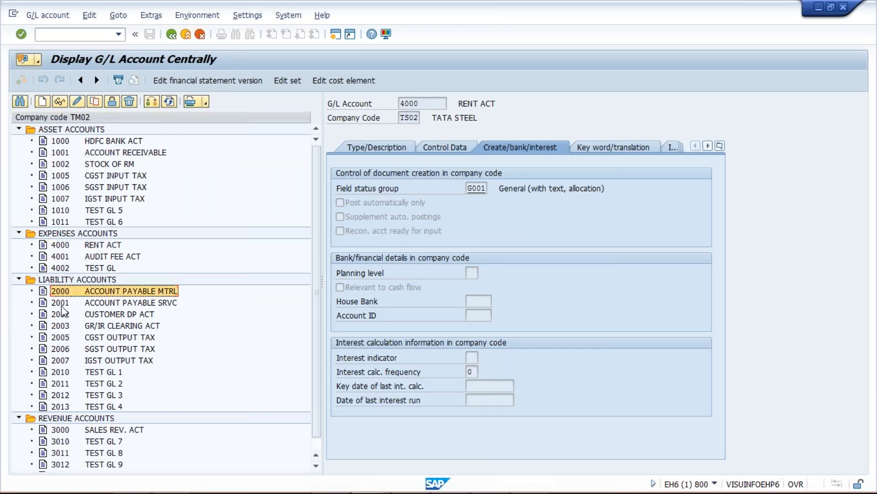
{"action": "left_click", "coordinate": [62, 303]}
{"action": "left_click", "coordinate": [60, 372]}
{"action": "left_click", "coordinate": [67, 396]}
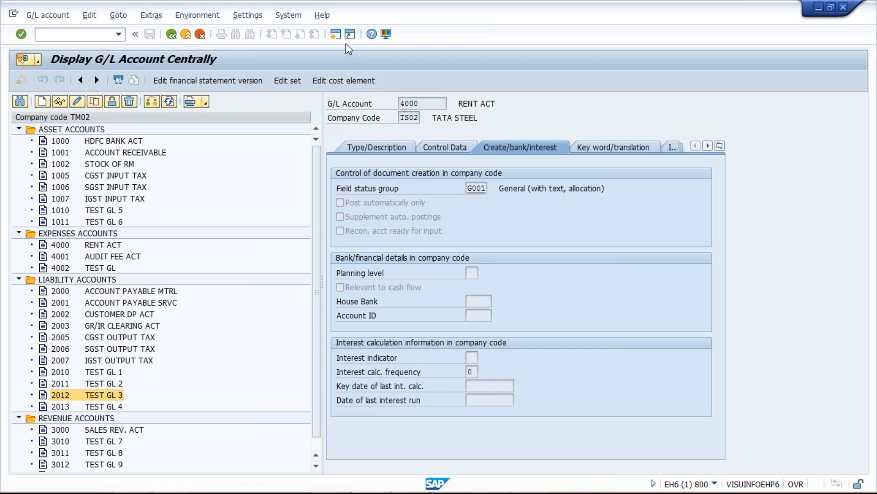
Step: Open a new SAP session and run transaction SE16 for the Data Browser
{"action": "left_click", "coordinate": [337, 35]}
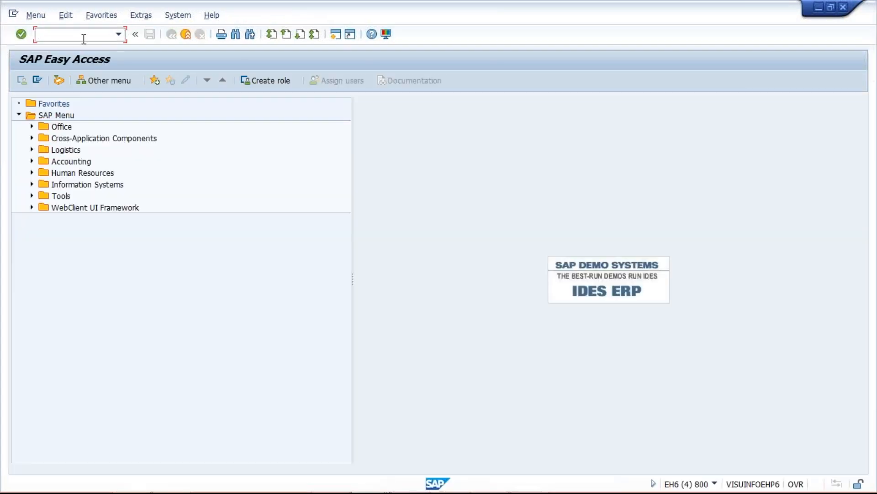
{"action": "type", "text": "SE16"}
{"action": "key", "text": "Return"}
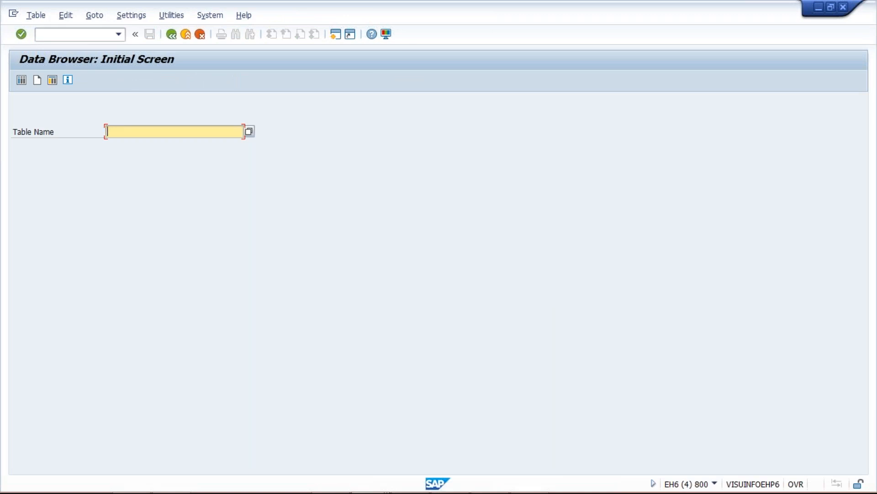
Step: Open table SKA1 and list its entries for chart of accounts TCOA
{"action": "type", "text": "S"}
{"action": "key", "text": "BackSpace"}
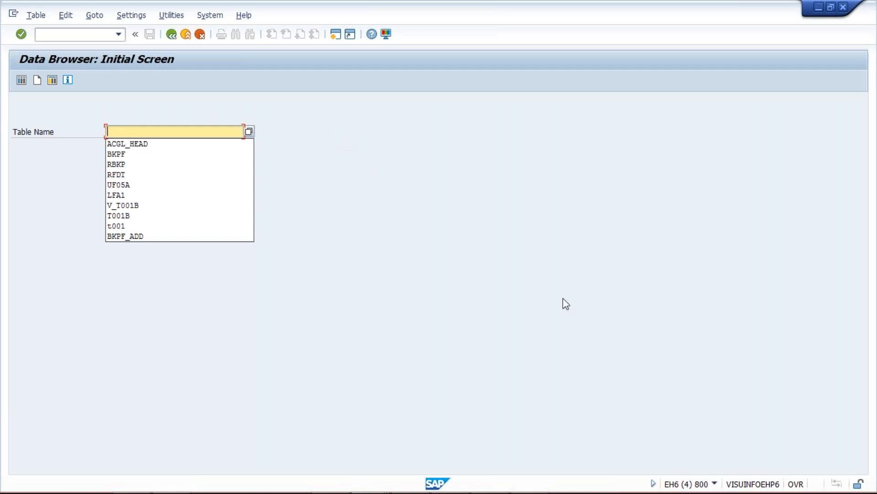
{"action": "left_click", "coordinate": [173, 131]}
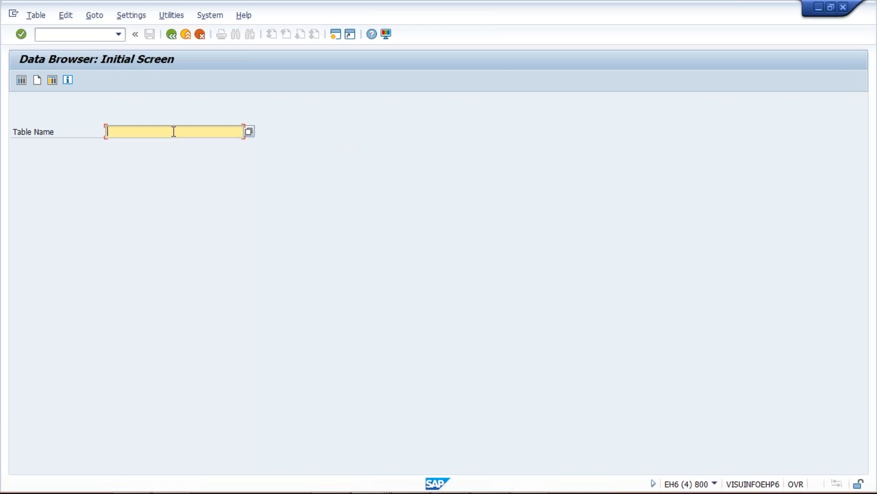
{"action": "type", "text": "SKA1"}
{"action": "key", "text": "Return"}
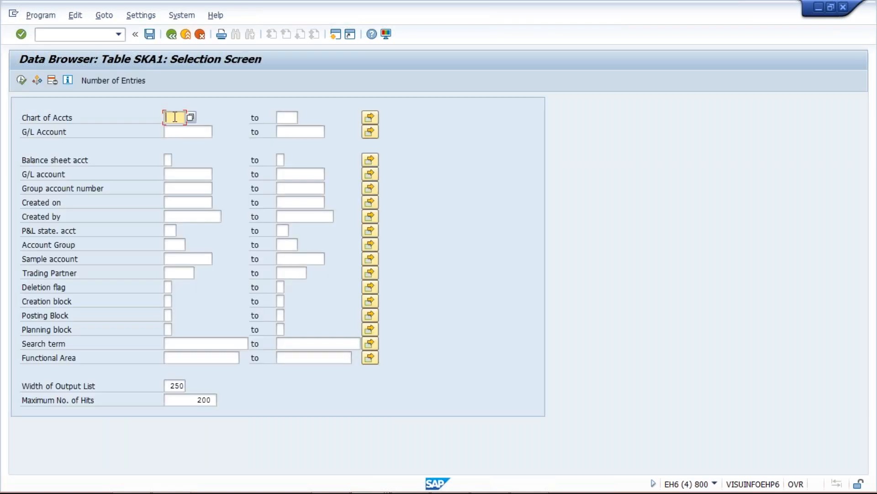
{"action": "type", "text": "TCOA"}
{"action": "left_click", "coordinate": [22, 80]}
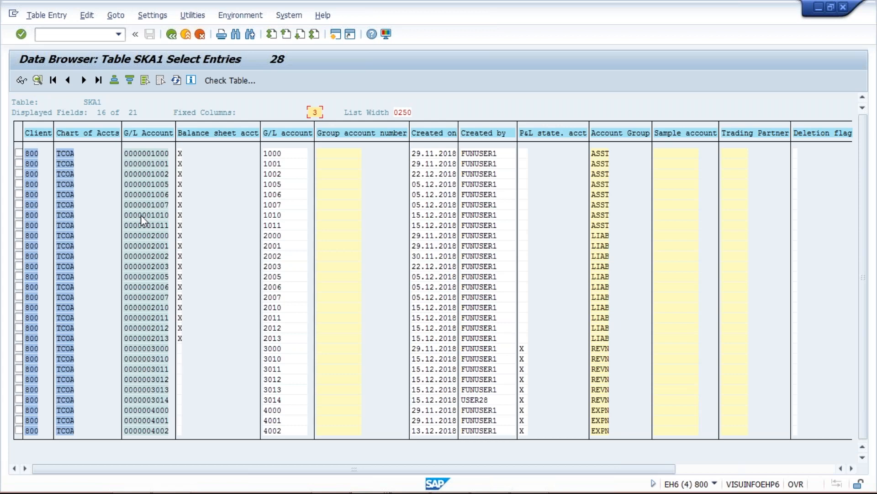
Step: Copy the G/L Account column entries 1000 to 4002 and paste them into Sheet3 of the Class workbook in Excel, starting at C2
{"action": "left_click", "coordinate": [135, 155]}
{"action": "left_click_drag", "start_coordinate": [123, 148], "coordinate": [172, 432]}
{"action": "key", "text": "ctrl+c"}
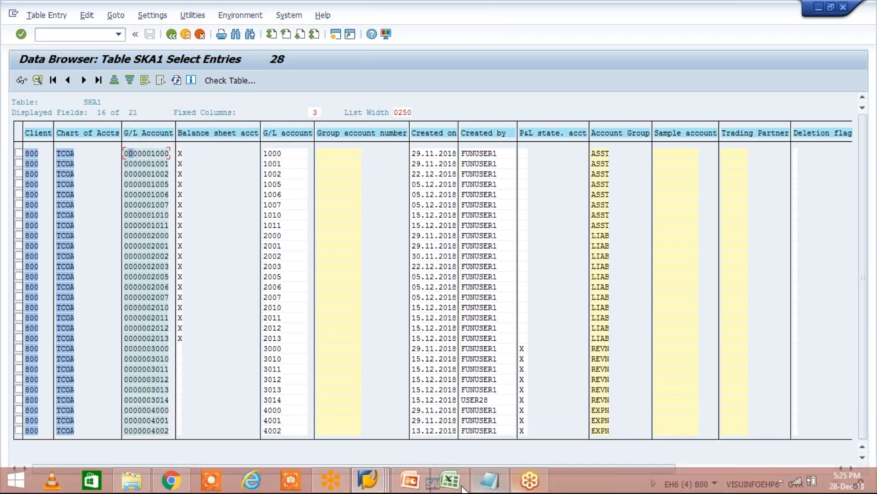
{"action": "left_click", "coordinate": [450, 480]}
{"action": "left_click", "coordinate": [133, 138]}
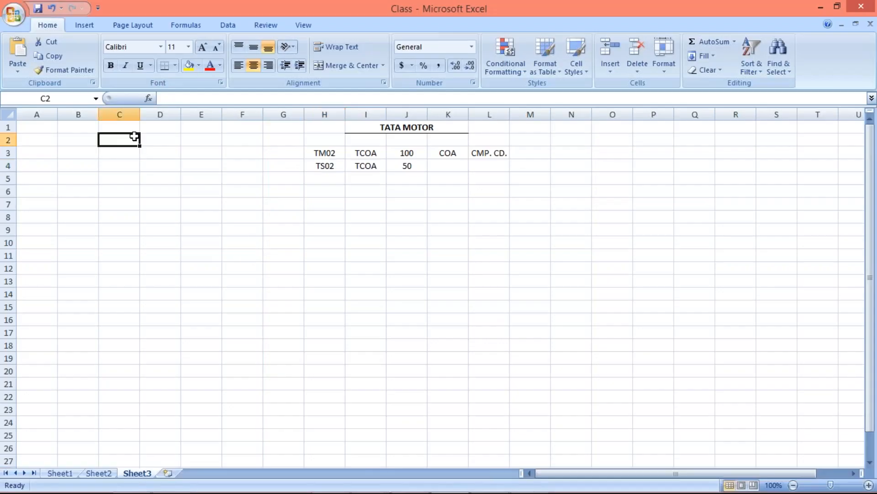
{"action": "key", "text": "ctrl+v"}
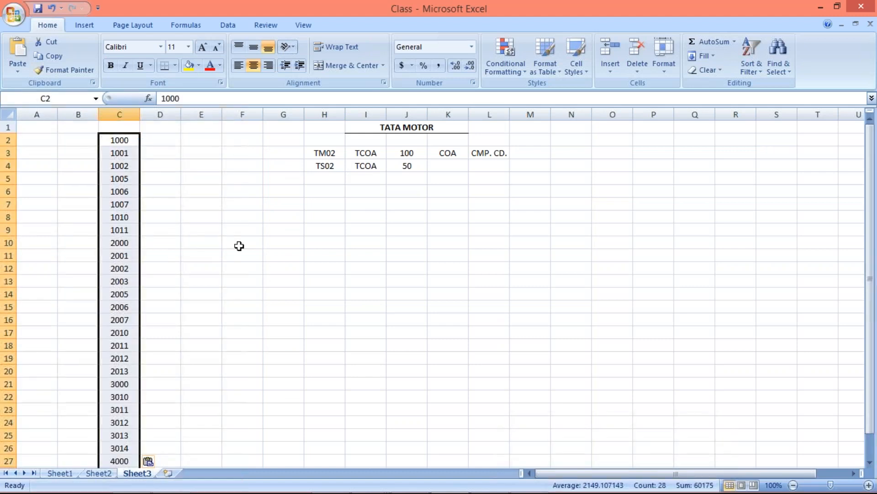
Step: Switch to the TM02 G/L account display session in SAP and examine the asset accounts numbered 1010 and 1011
{"action": "left_click", "coordinate": [239, 246]}
{"action": "key", "text": "Escape"}
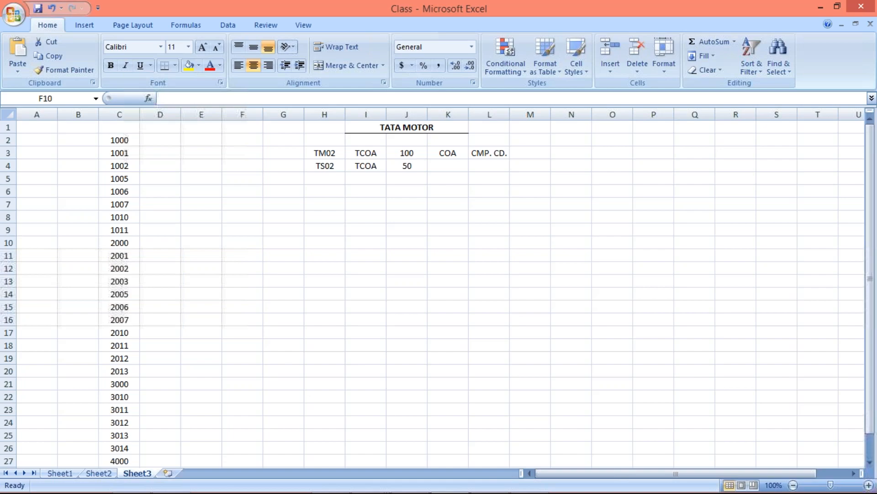
{"action": "key", "text": "alt+Tab"}
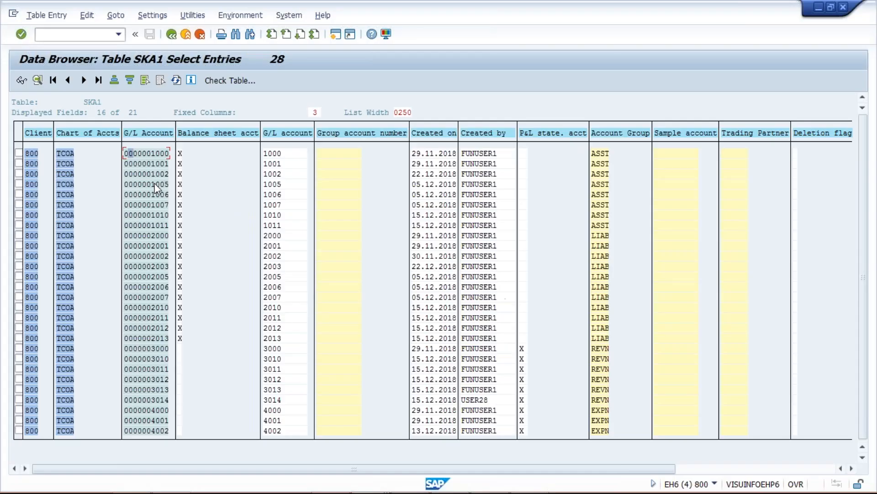
{"action": "key", "text": "alt+Tab"}
{"action": "key", "text": "alt+Tab"}
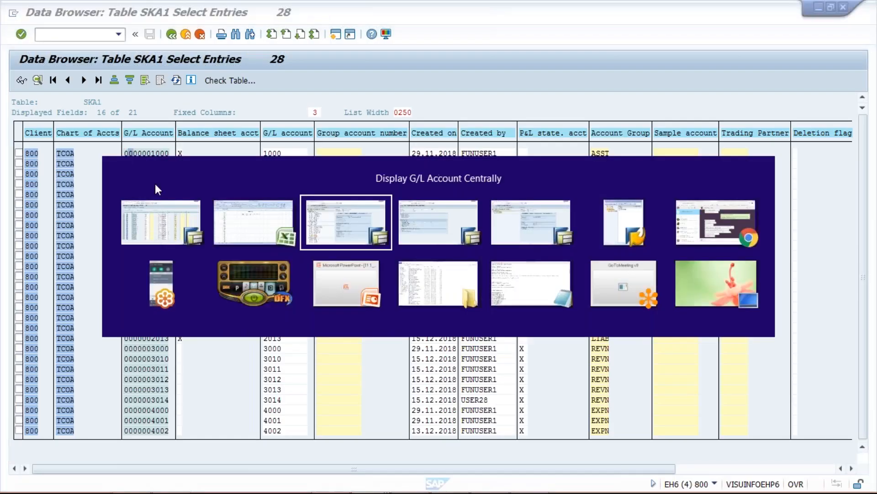
{"action": "left_click", "coordinate": [60, 211]}
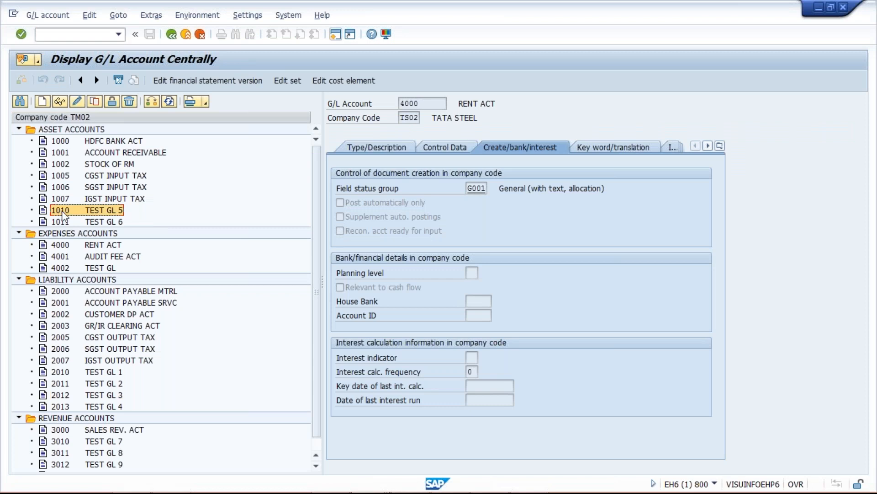
{"action": "left_click", "coordinate": [93, 222]}
{"action": "left_click", "coordinate": [96, 209]}
{"action": "left_click", "coordinate": [101, 223]}
{"action": "left_click", "coordinate": [101, 211]}
{"action": "left_click", "coordinate": [103, 221]}
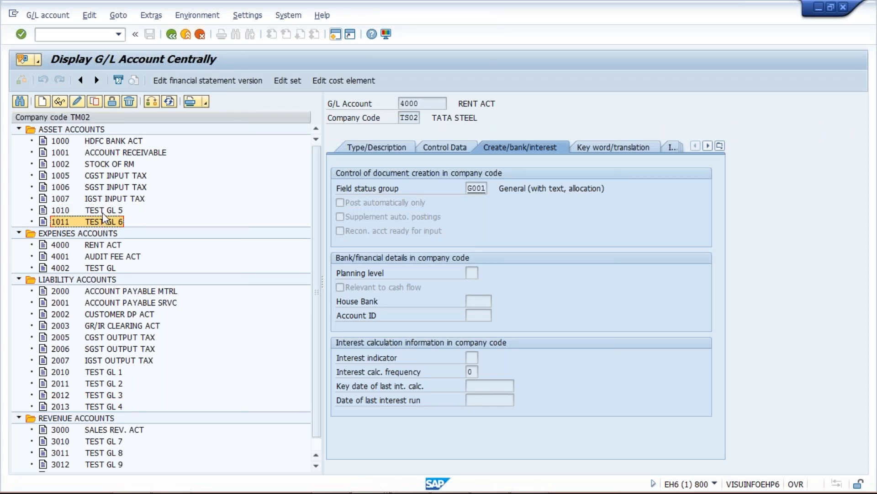
Step: Switch to the Excel list and clear test accounts 1010 and 1011 from cells C8:C9
{"action": "key", "text": "alt+Tab"}
{"action": "key", "text": "alt+Tab"}
{"action": "key", "text": "alt+Tab"}
{"action": "left_click_drag", "start_coordinate": [127, 220], "coordinate": [126, 231]}
{"action": "key", "text": "Delete"}
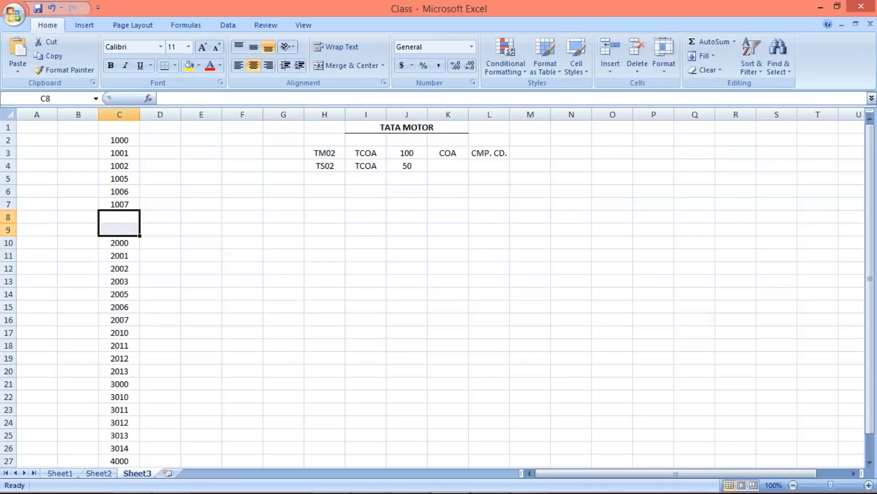
Step: Check expense account 4002 in the SAP account display, and clear that number from cell C29 in Excel
{"action": "left_click", "coordinate": [122, 277]}
{"action": "key", "text": "alt+Tab"}
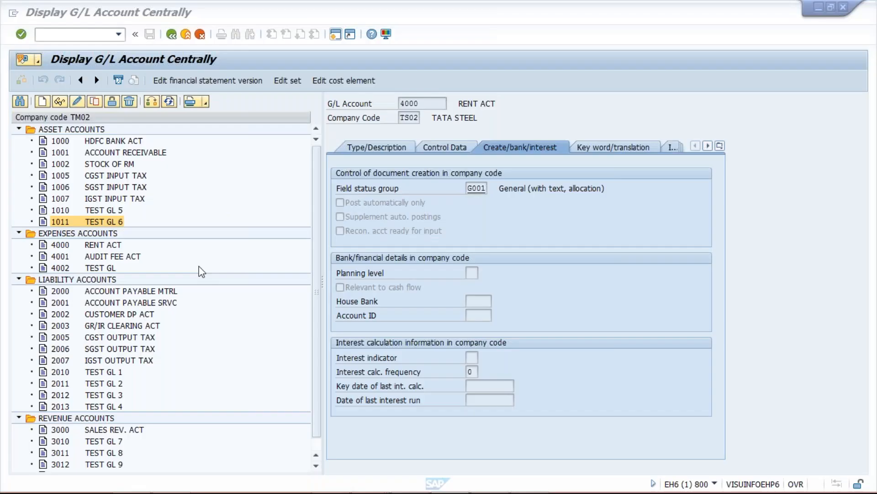
{"action": "left_click", "coordinate": [106, 267]}
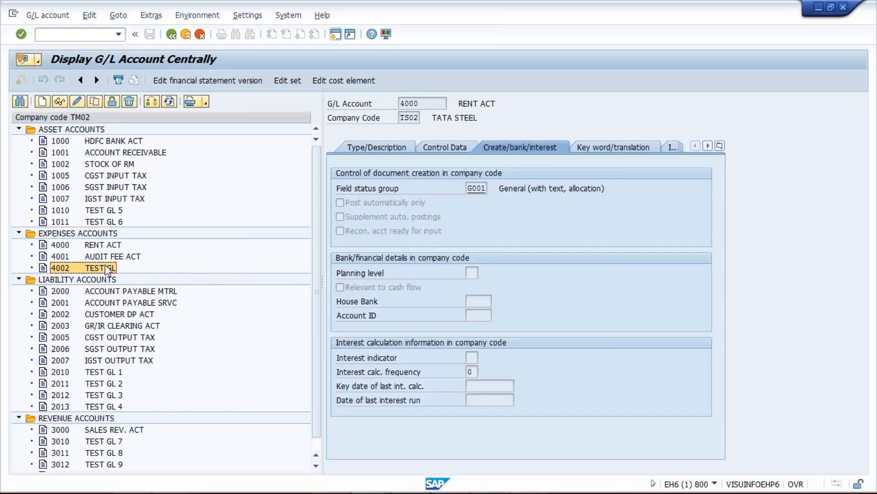
{"action": "key", "text": "alt+Tab"}
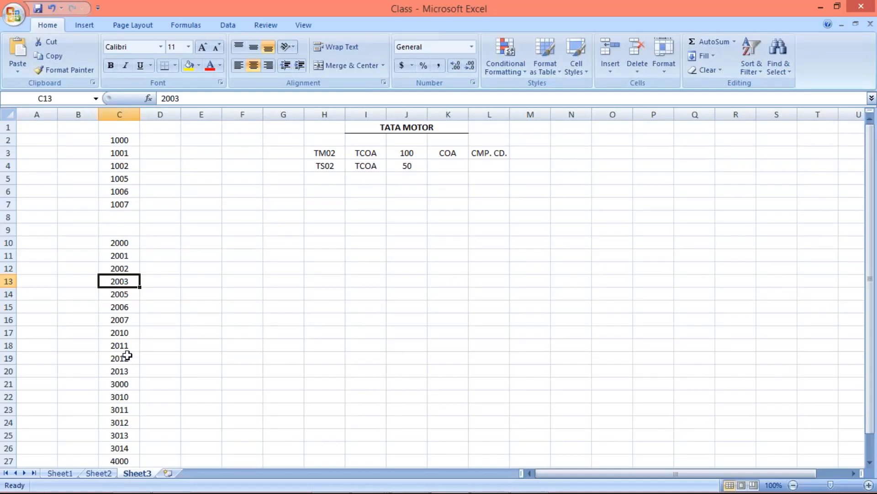
{"action": "scroll", "coordinate": [128, 439], "scroll_direction": "down", "scroll_amount": 4}
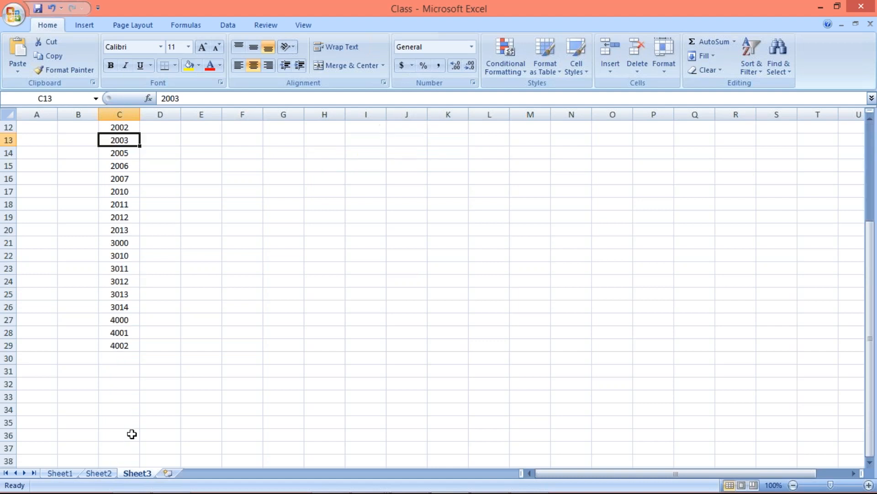
{"action": "left_click", "coordinate": [125, 345]}
{"action": "key", "text": "Delete"}
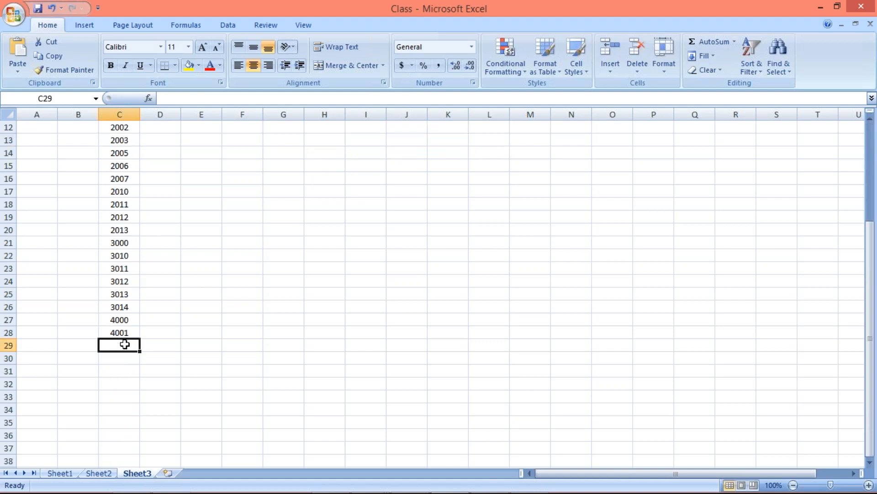
Step: Check test liability accounts 2010 to 2013 in the SAP account display, and clear those numbers from C17:C20 in Excel
{"action": "key", "text": "alt+Tab"}
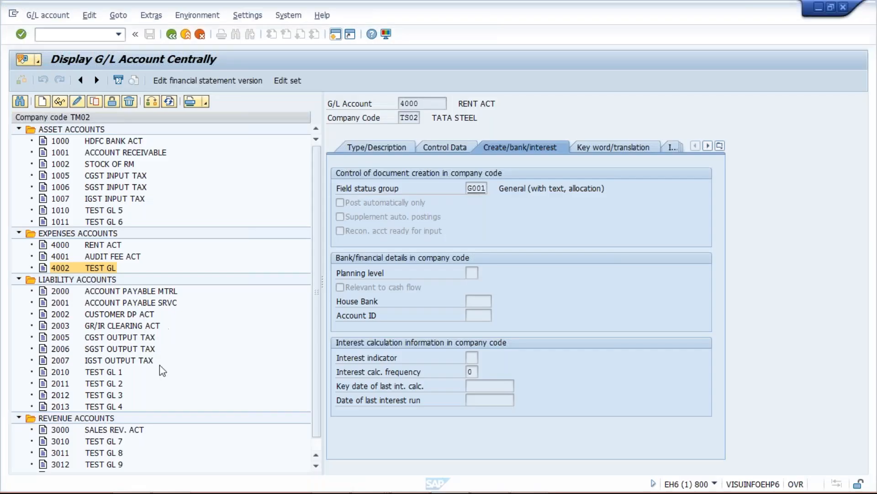
{"action": "left_click", "coordinate": [66, 372]}
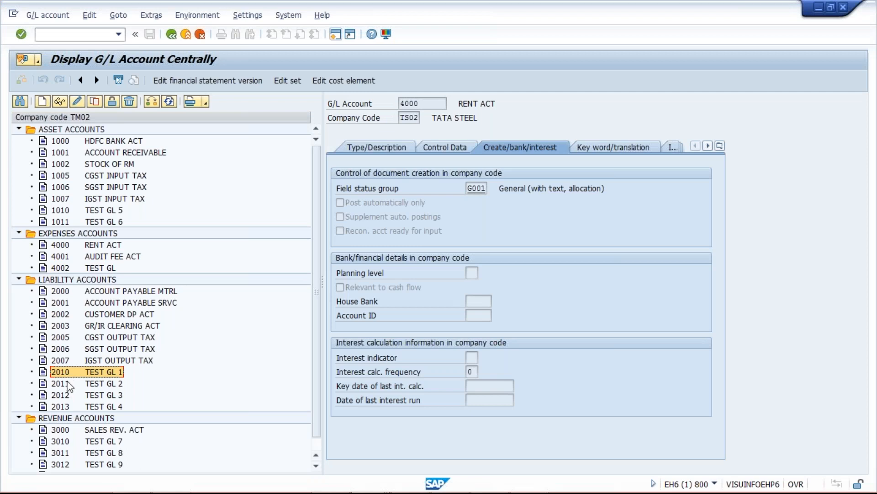
{"action": "left_click", "coordinate": [78, 409]}
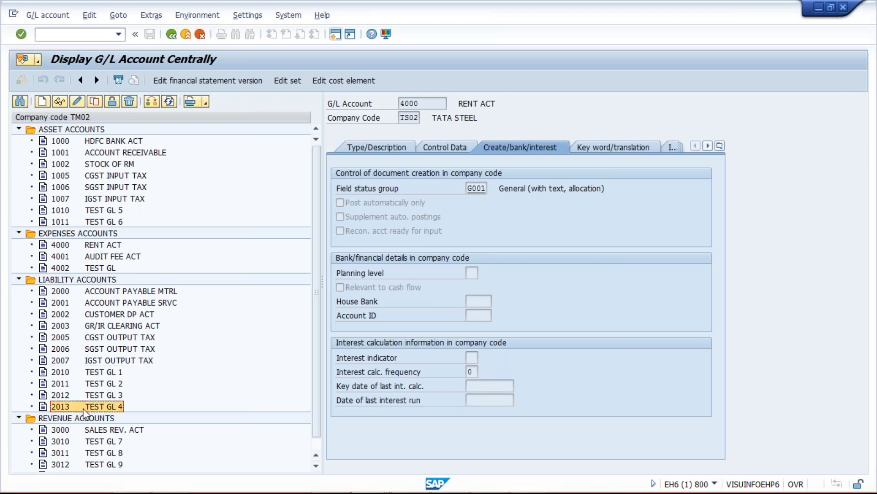
{"action": "key", "text": "alt+Tab"}
{"action": "scroll", "coordinate": [118, 246], "scroll_direction": "up", "scroll_amount": 4}
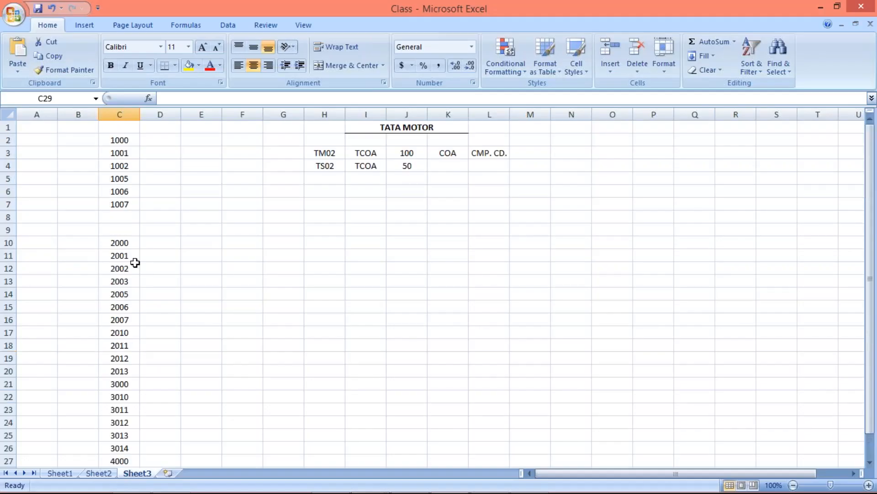
{"action": "left_click_drag", "start_coordinate": [119, 333], "coordinate": [125, 367]}
{"action": "key", "text": "Delete"}
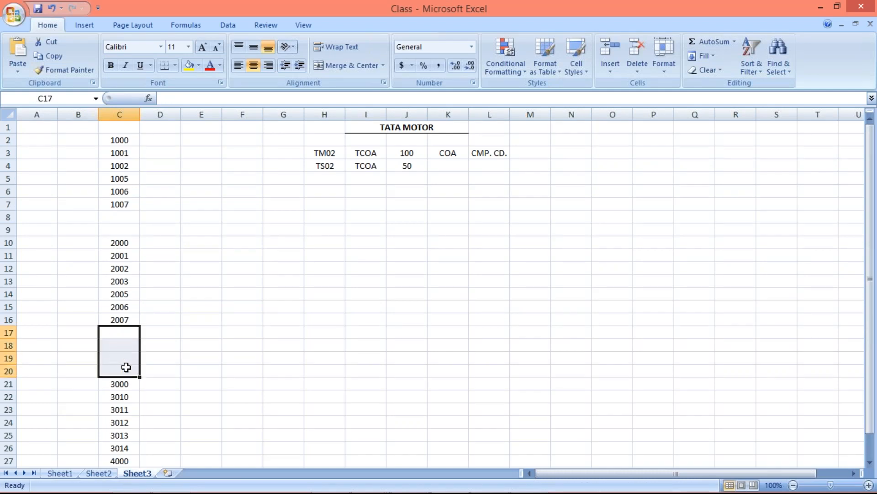
Step: Check test revenue accounts 3010 to 3012 in the SAP account display, and clear 3010 and 3011 from C22:C23 in Excel
{"action": "key", "text": "alt+Tab"}
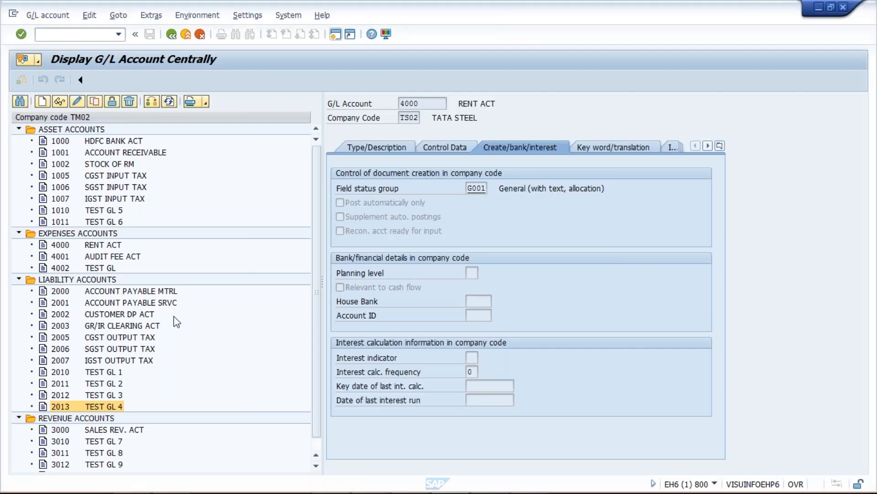
{"action": "left_click", "coordinate": [108, 443]}
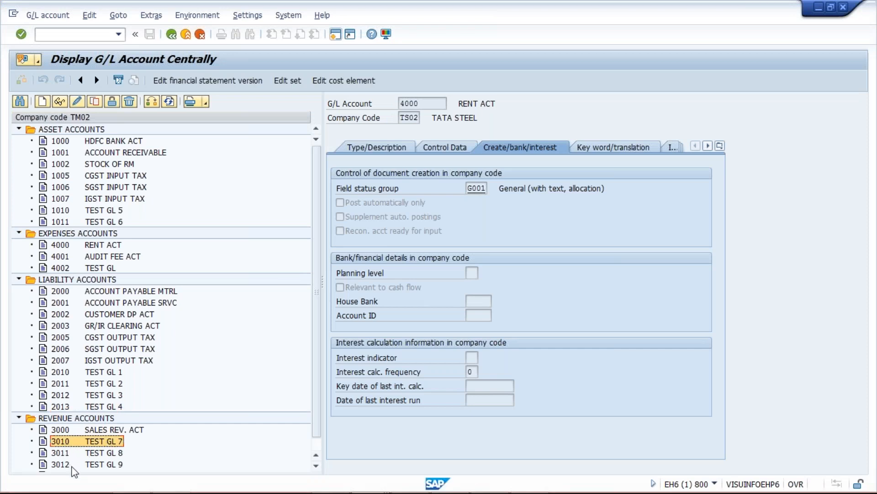
{"action": "left_click", "coordinate": [63, 454]}
{"action": "left_click", "coordinate": [74, 465]}
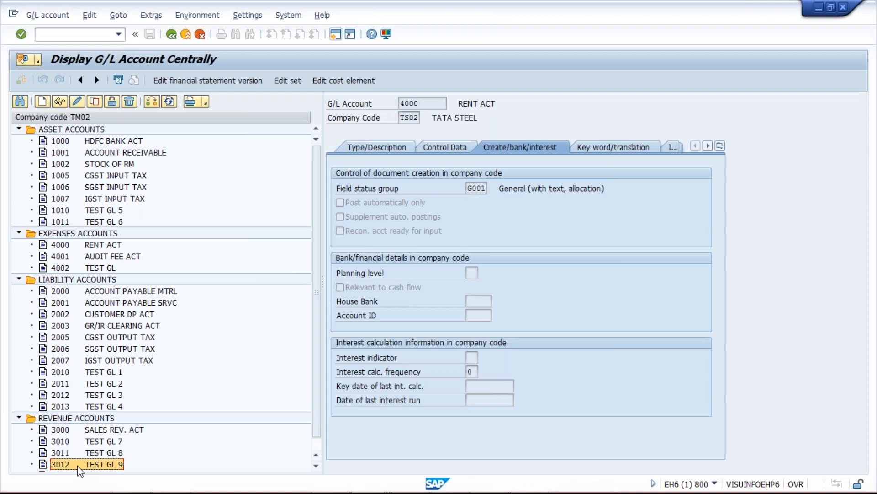
{"action": "key", "text": "alt+Tab"}
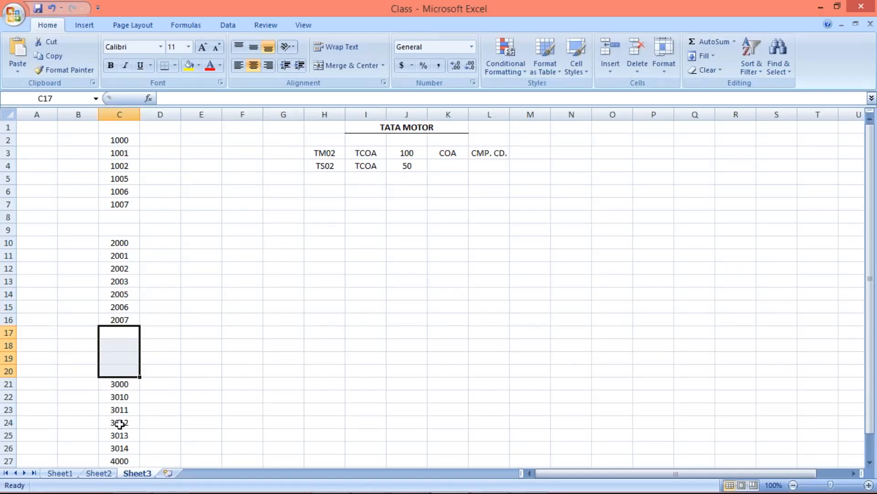
{"action": "left_click_drag", "start_coordinate": [120, 396], "coordinate": [119, 407]}
{"action": "key", "text": "Delete"}
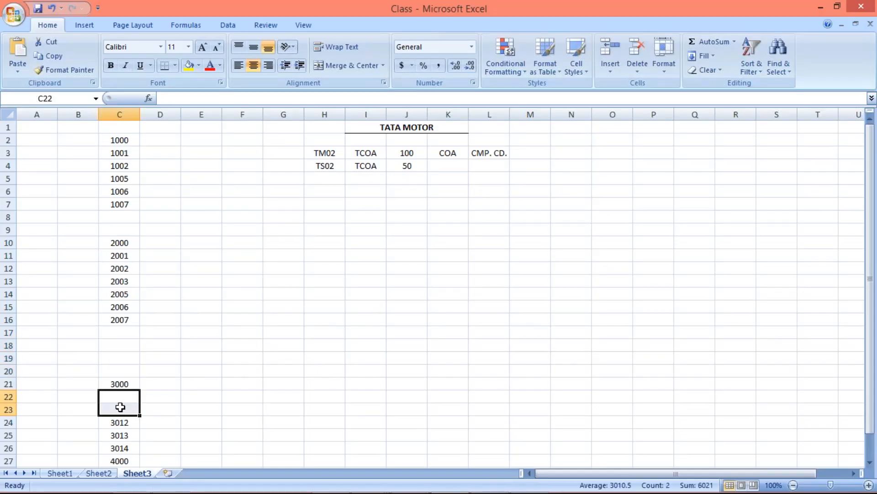
{"action": "left_click", "coordinate": [121, 421]}
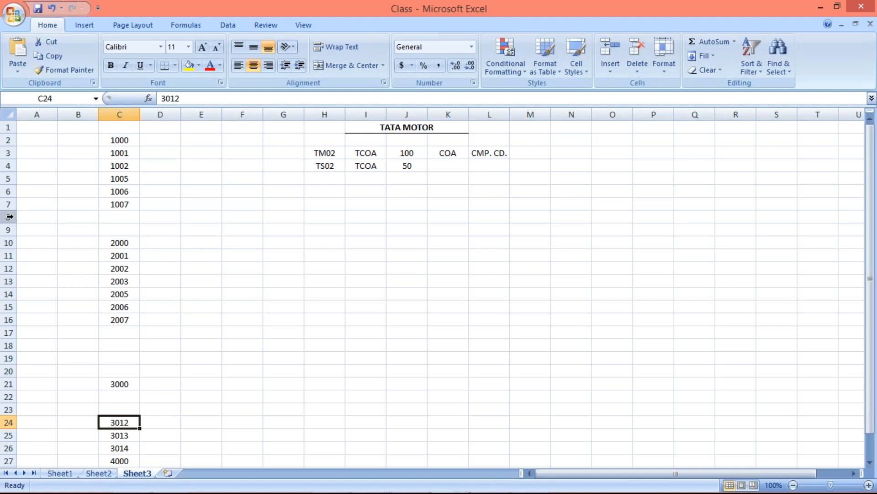
Step: Delete the blank rows between the account numbers: rows 8 to 9, 15 to 18, and finally 16 to 17
{"action": "left_click_drag", "start_coordinate": [8, 217], "coordinate": [10, 230]}
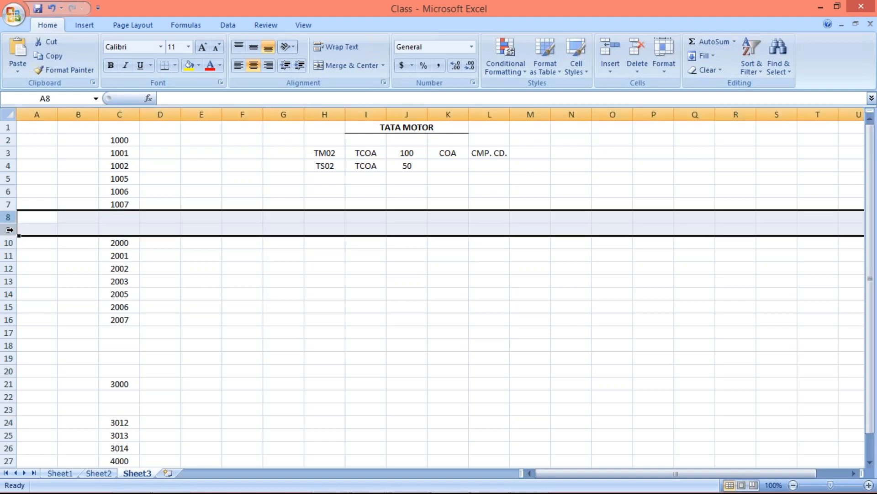
{"action": "key", "text": "ctrl+minus"}
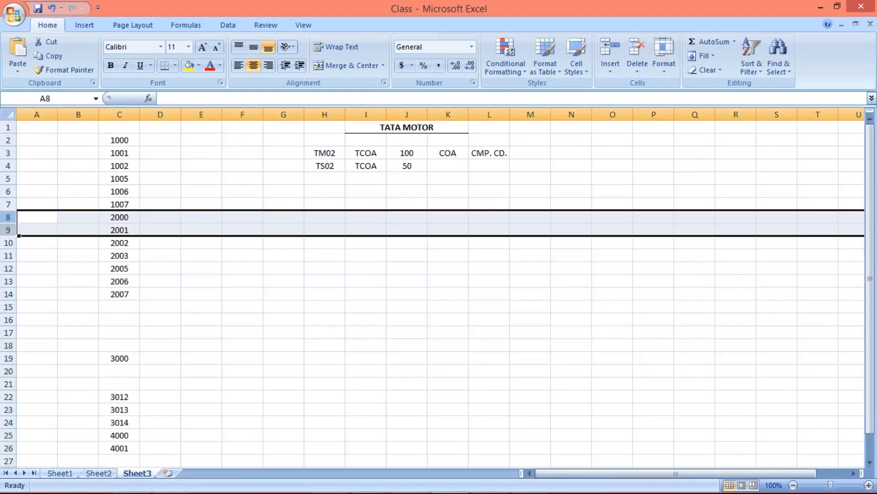
{"action": "left_click_drag", "start_coordinate": [8, 307], "coordinate": [13, 342]}
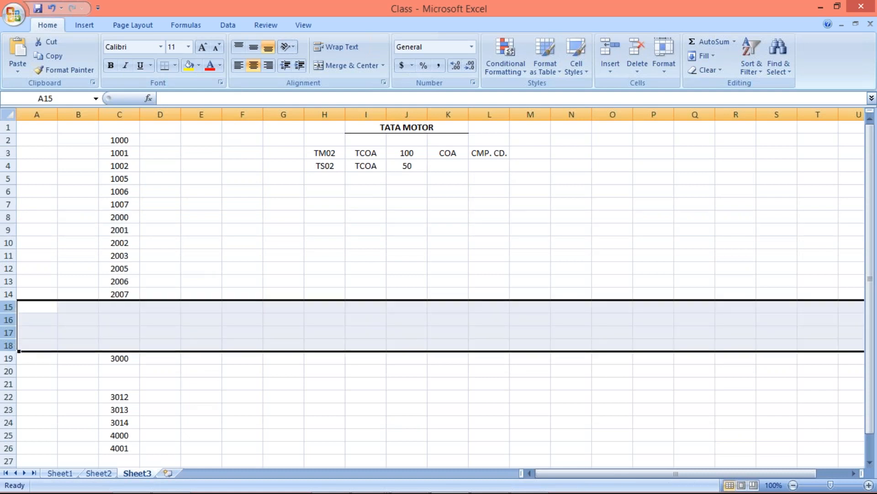
{"action": "key", "text": "ctrl+minus"}
{"action": "left_click", "coordinate": [9, 320]}
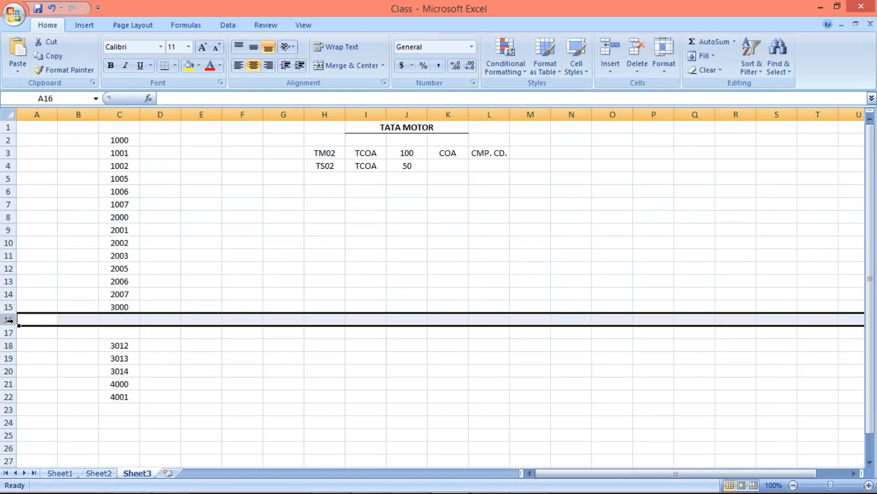
{"action": "left_click_drag", "start_coordinate": [10, 320], "coordinate": [9, 332]}
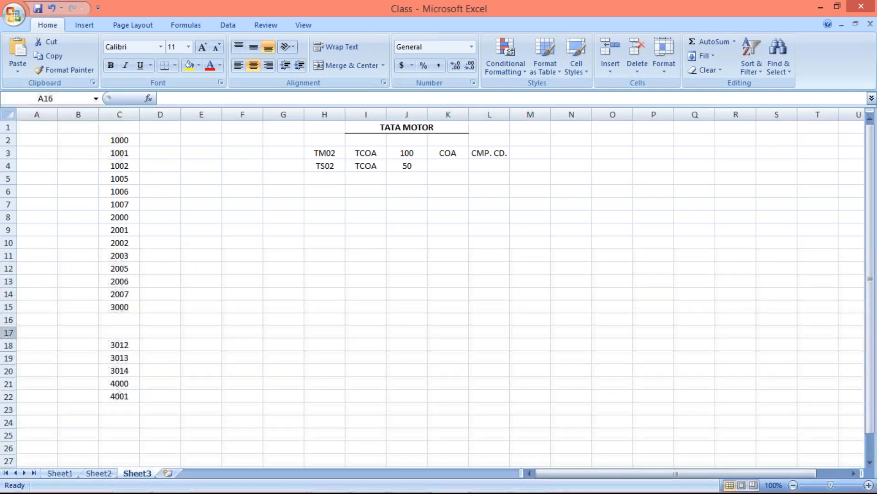
{"action": "key", "text": "ctrl+minus"}
Step: Copy account numbers 1000 to 4001 from C2:C20 and switch to the SAP session for sending general ledger account master data
{"action": "left_click_drag", "start_coordinate": [120, 140], "coordinate": [119, 389]}
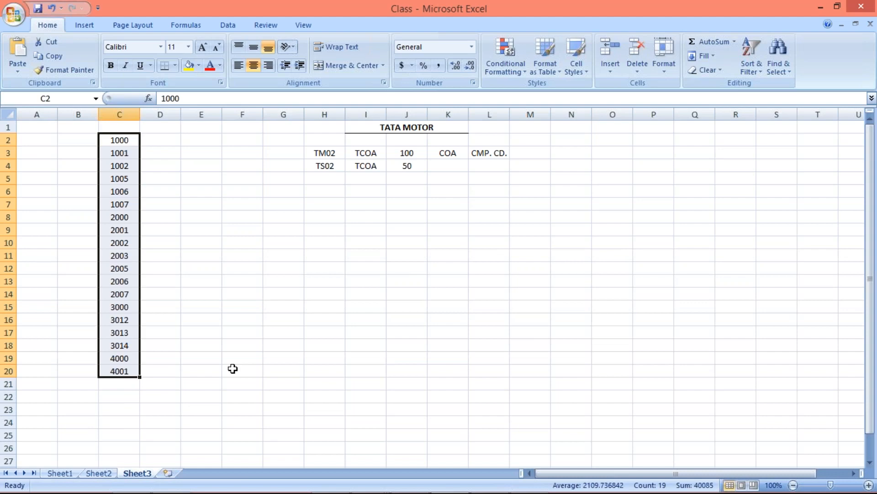
{"action": "key", "text": "ctrl+c"}
{"action": "key", "text": "alt+Tab"}
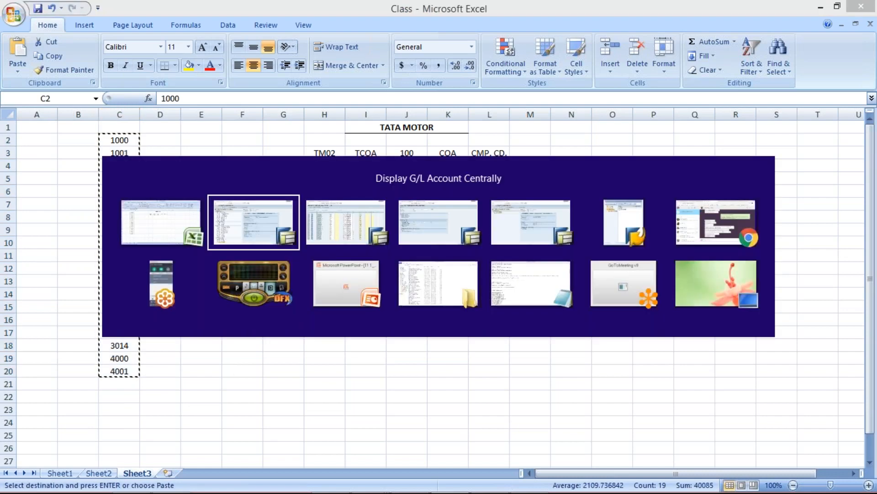
{"action": "key", "text": "alt+Tab"}
{"action": "key", "text": "alt+Tab"}
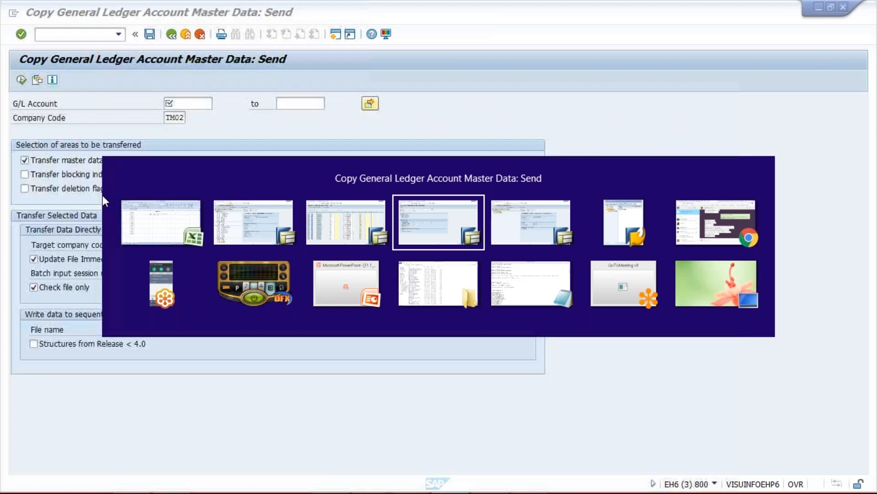
{"action": "key", "text": "alt+Tab"}
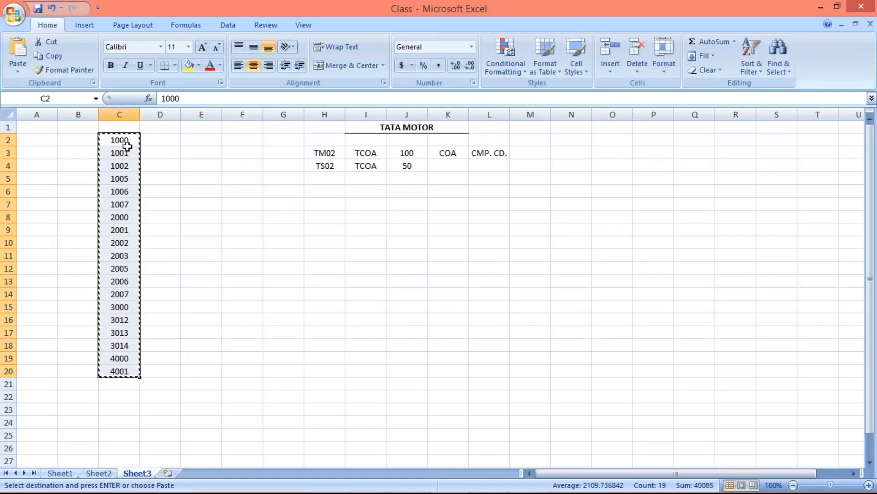
{"action": "key", "text": "alt+Tab"}
Step: Paste the copied account numbers as single values in the G/L Account multiple selection, replacing the initial 1000 entry, and return to Excel
{"action": "left_click", "coordinate": [194, 105]}
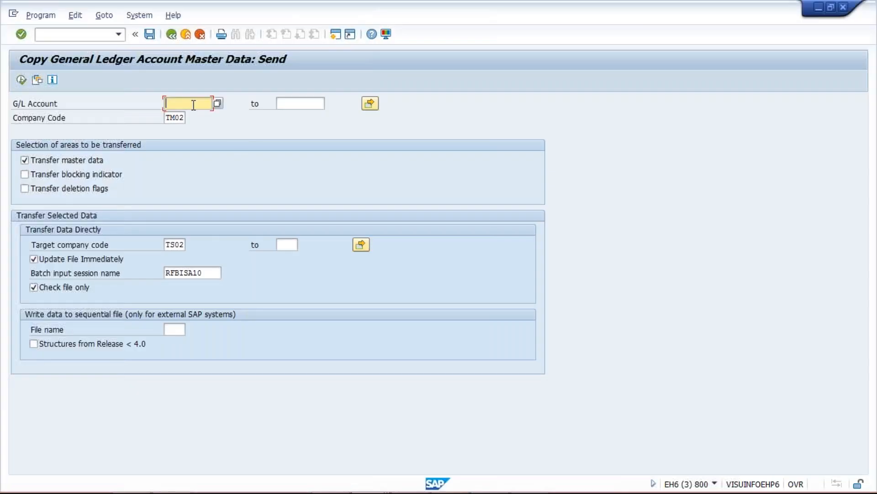
{"action": "type", "text": "1000"}
{"action": "left_click", "coordinate": [369, 104]}
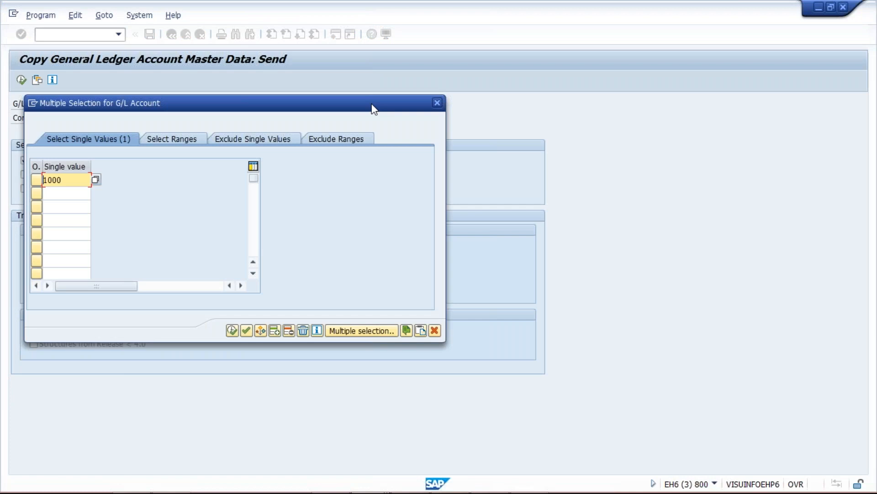
{"action": "left_click", "coordinate": [54, 192]}
{"action": "left_click_drag", "start_coordinate": [70, 179], "coordinate": [36, 180]}
{"action": "key", "text": "Delete"}
{"action": "left_click", "coordinate": [49, 178]}
{"action": "left_click", "coordinate": [421, 331]}
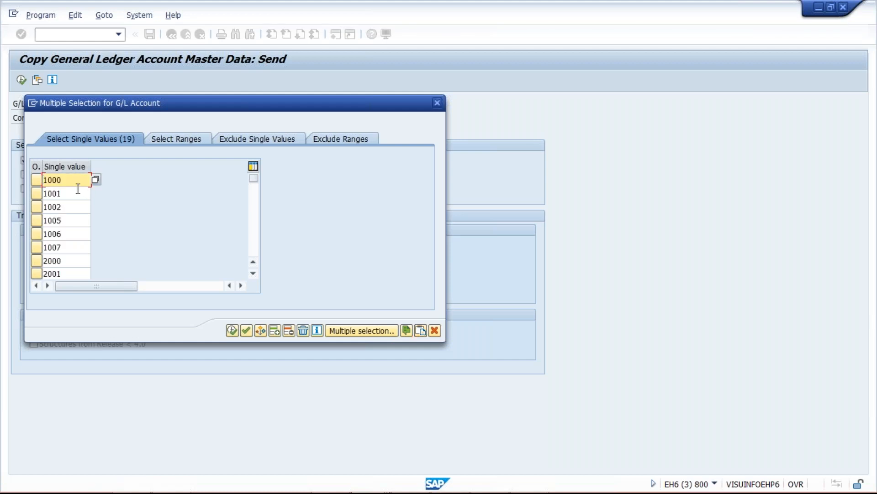
{"action": "key", "text": "alt+Tab"}
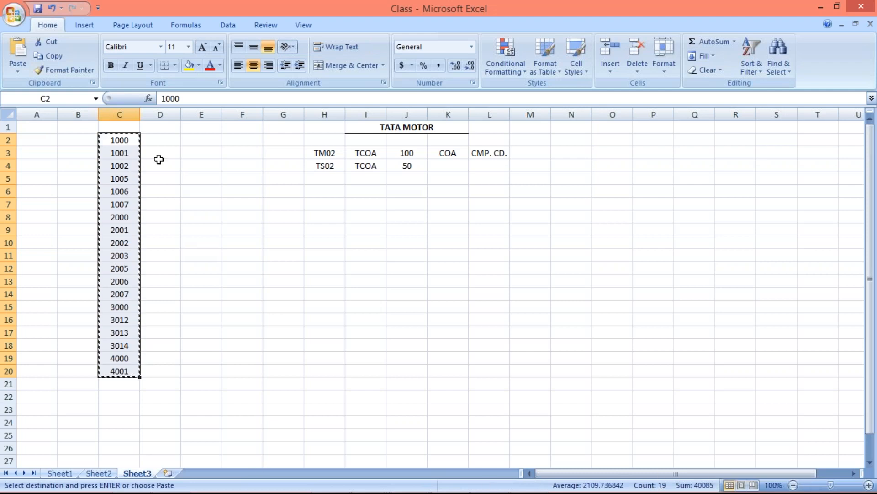
Step: Switch to the SAP session, accept the 19 selected G/L accounts, run the TM02-to-TS02 copy as a file check, and open its account list
{"action": "key", "text": "alt+Tab"}
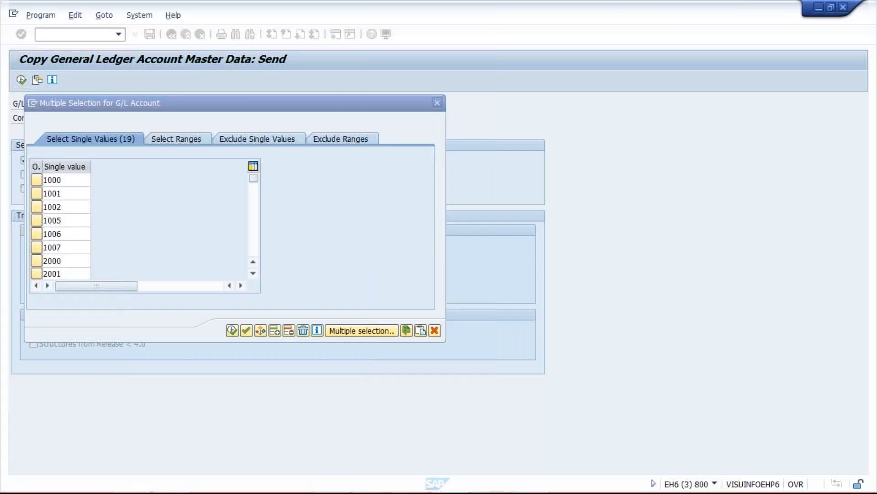
{"action": "left_click", "coordinate": [232, 331]}
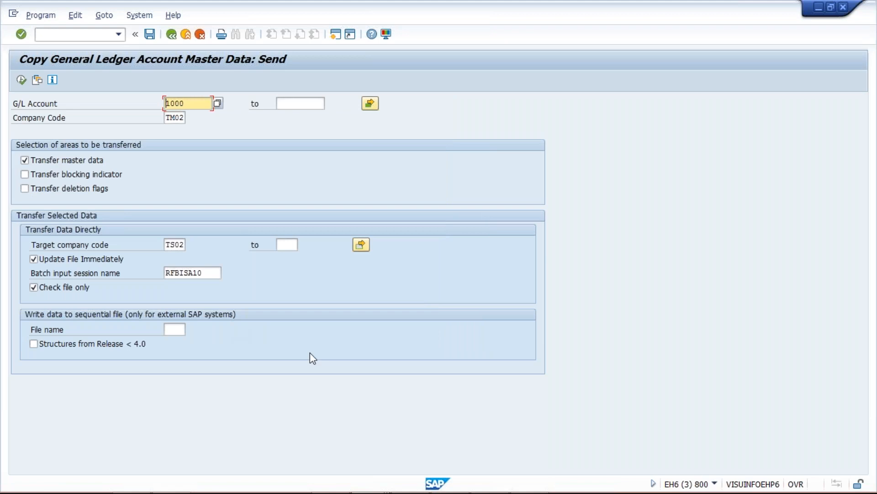
{"action": "left_click", "coordinate": [20, 79]}
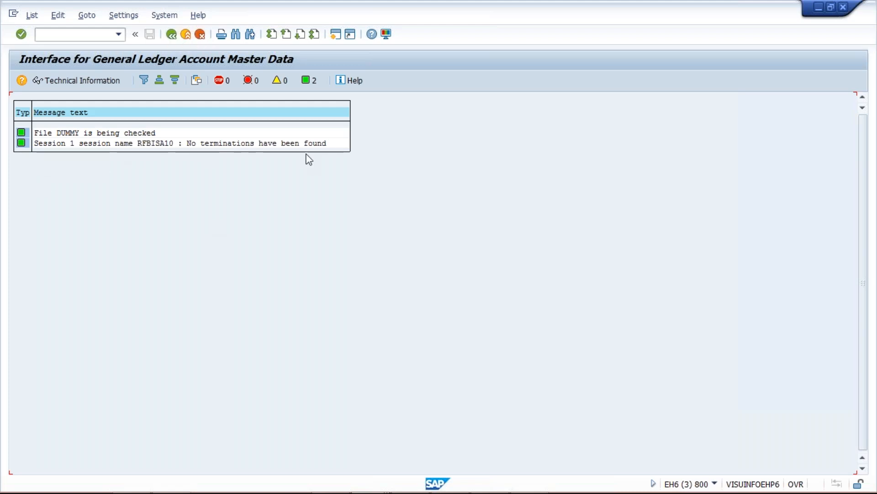
{"action": "left_click", "coordinate": [171, 37]}
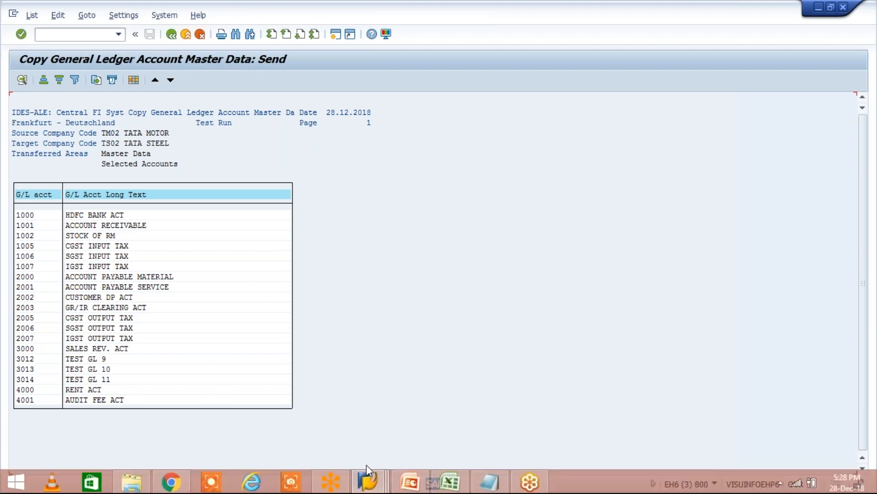
Step: Switch to the G/L account display session, reopen transaction FS00, and check the expense accounts of company code TS02
{"action": "left_click", "coordinate": [374, 468]}
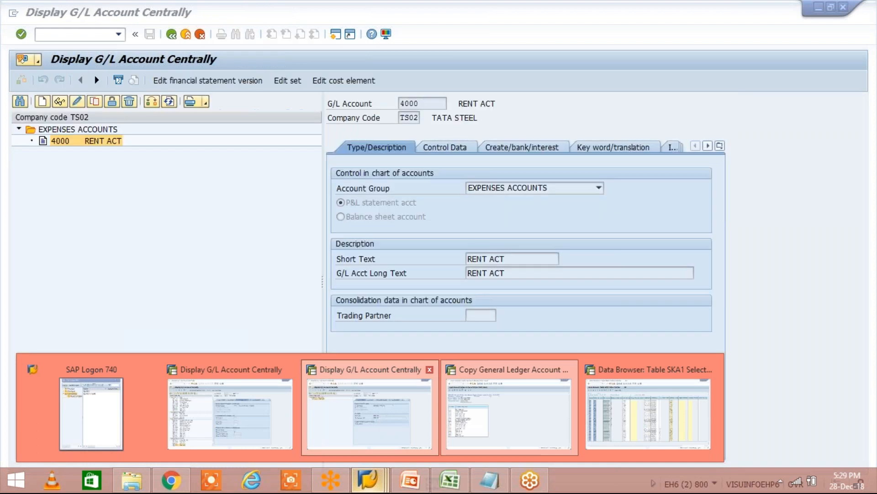
{"action": "left_click", "coordinate": [379, 413]}
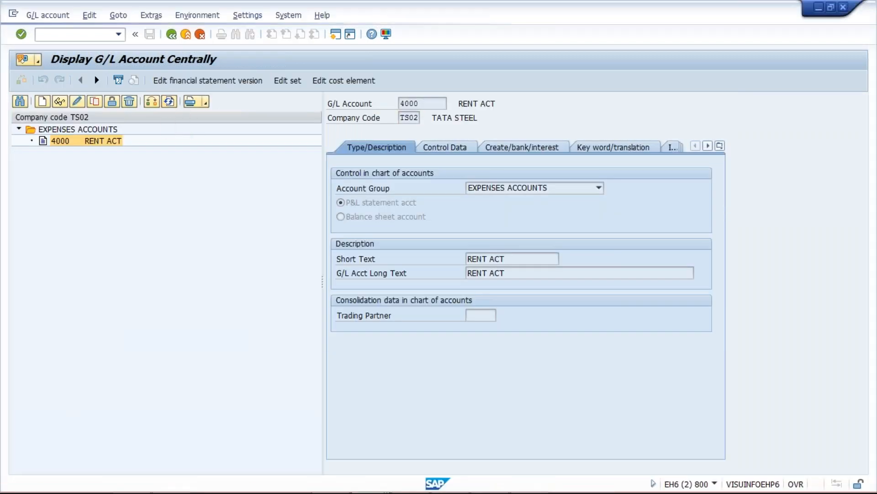
{"action": "left_click", "coordinate": [19, 129]}
{"action": "left_click", "coordinate": [87, 36]}
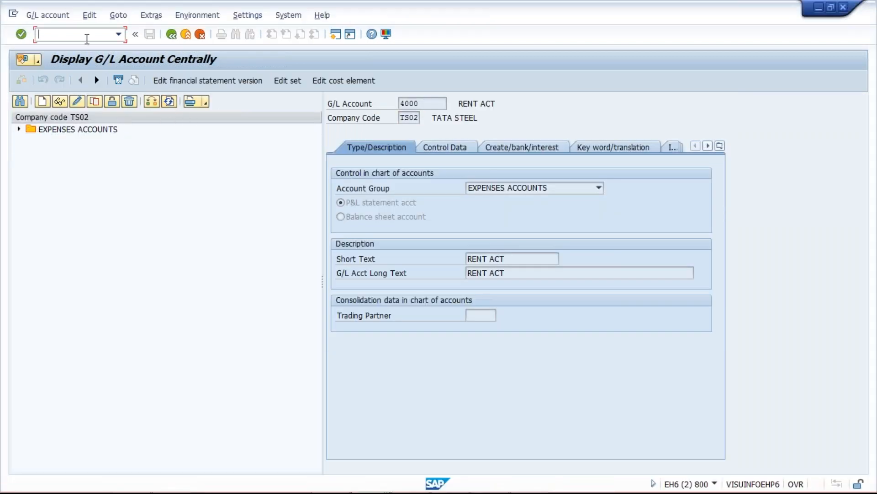
{"action": "type", "text": "/ND"}
{"action": "key", "text": "BackSpace"}
{"action": "type", "text": "FS00"}
{"action": "key", "text": "Return"}
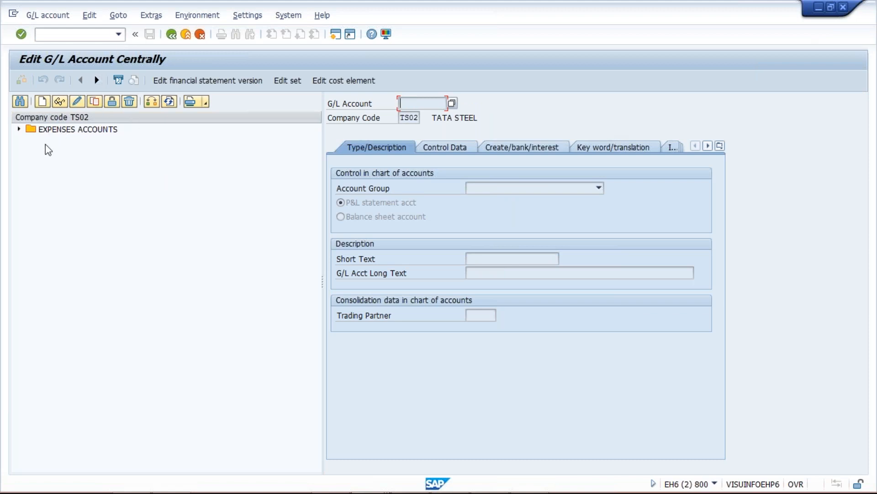
{"action": "left_click", "coordinate": [19, 130]}
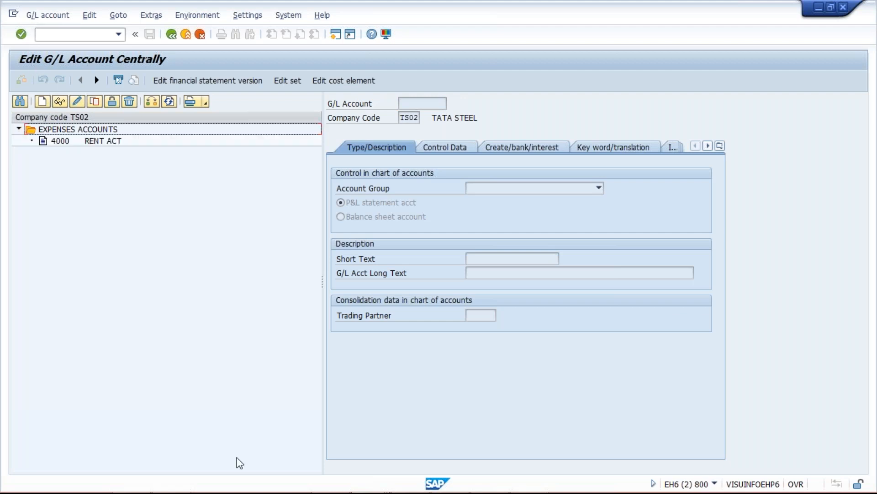
Step: Open table SKB1 in the Data Browser and list the entries for company code TS02
{"action": "left_click", "coordinate": [78, 35]}
{"action": "type", "text": "/N"}
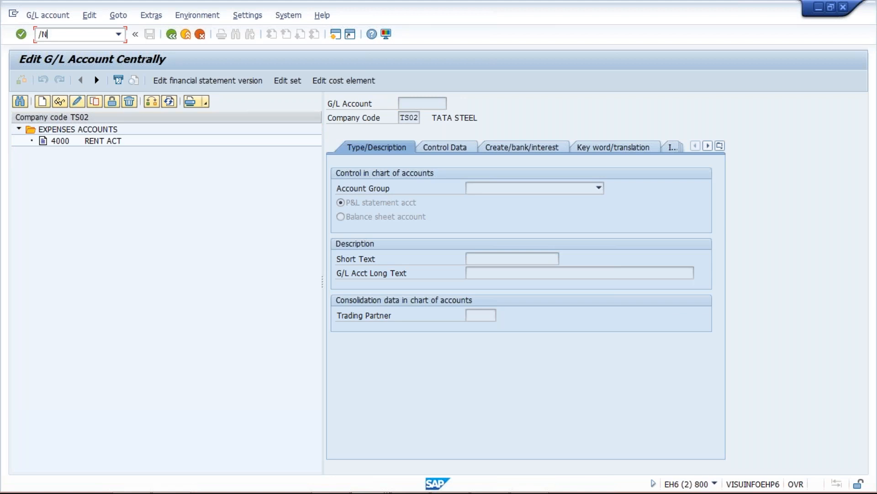
{"action": "type", "text": "SE16"}
{"action": "key", "text": "Return"}
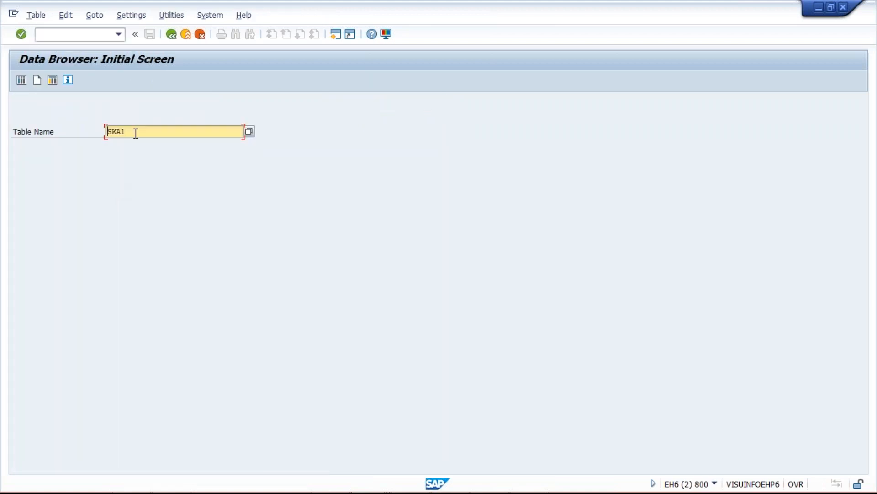
{"action": "key", "text": "BackSpace"}
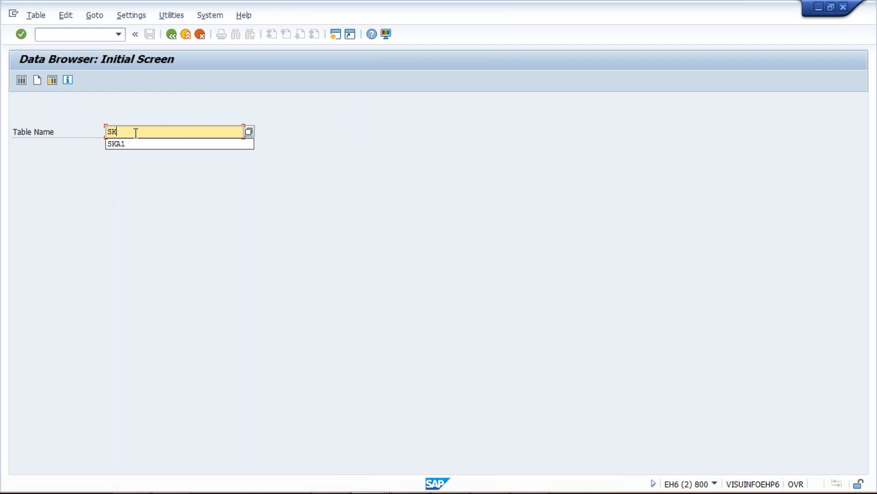
{"action": "type", "text": "B1"}
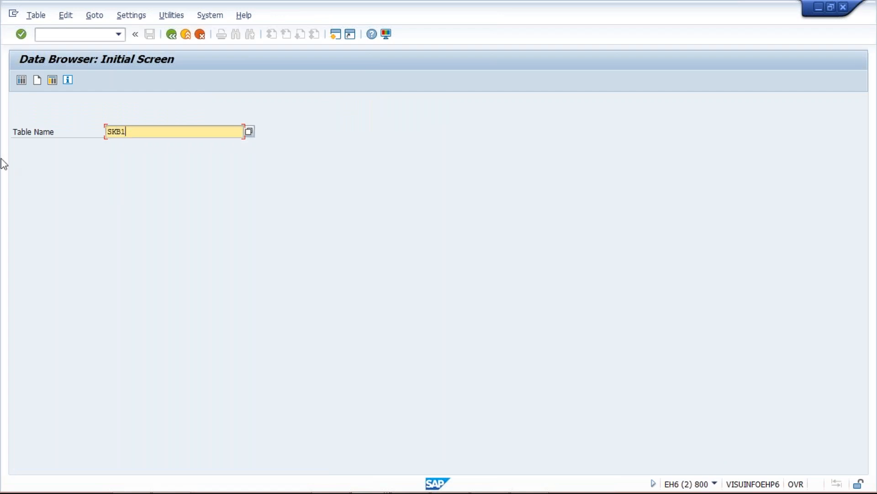
{"action": "key", "text": "Return"}
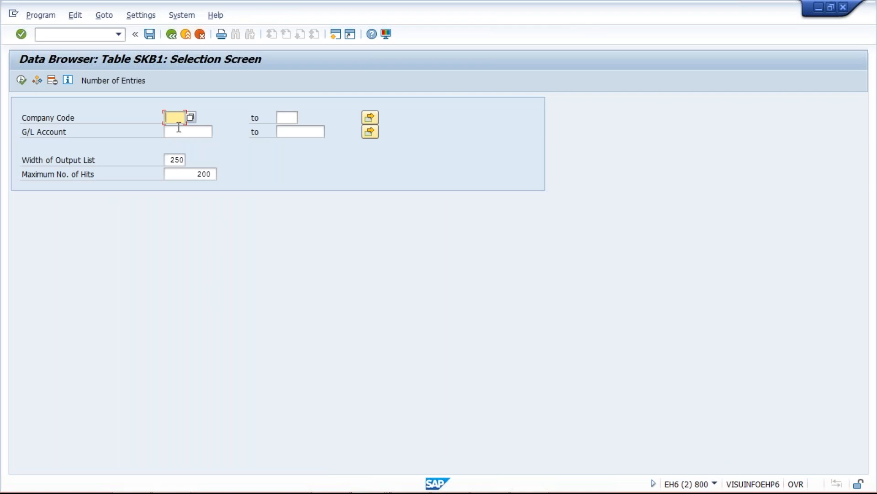
{"action": "type", "text": "TS02"}
{"action": "left_click", "coordinate": [21, 80]}
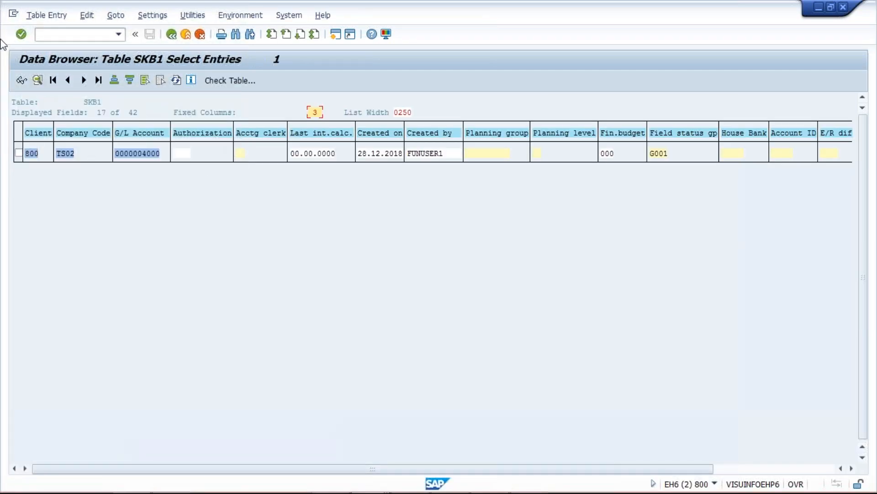
Step: Open transaction SM35 to view the batch input session overview
{"action": "left_click", "coordinate": [76, 35]}
{"action": "type", "text": "/NSM35"}
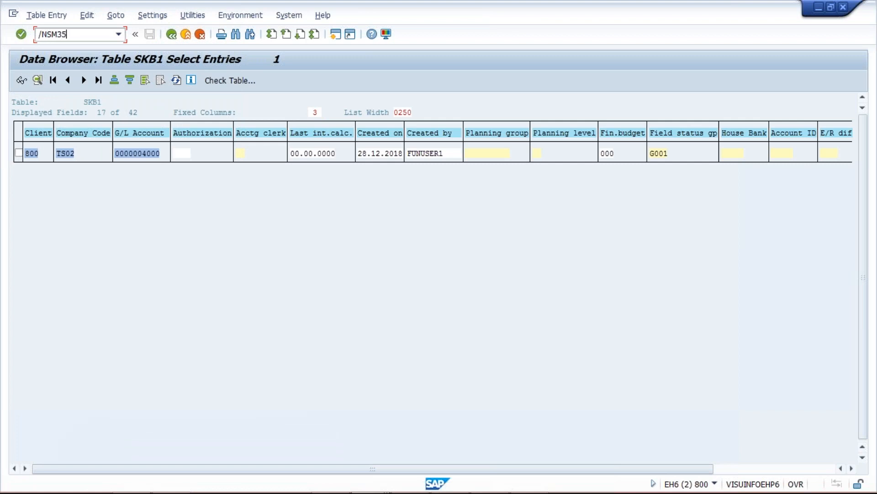
{"action": "key", "text": "Return"}
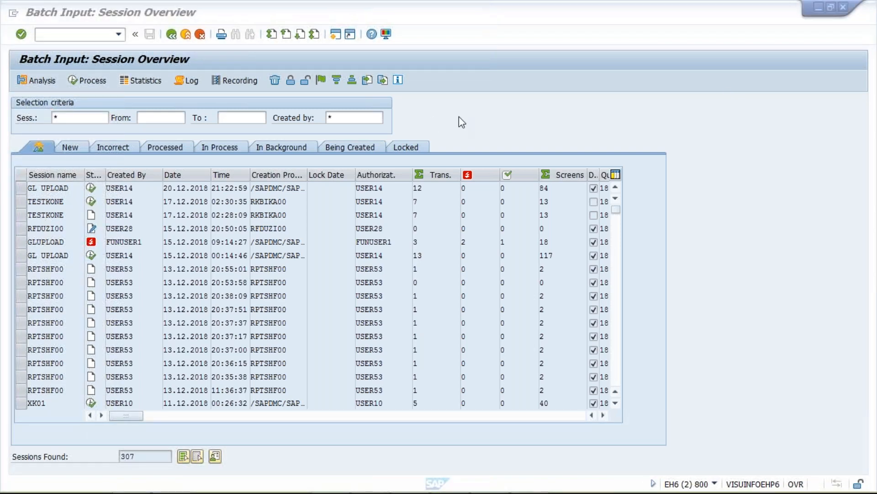
{"action": "left_click", "coordinate": [459, 116]}
Step: Return to the selection screen of the general ledger copy session and replace the batch input session name with a personal name
{"action": "mouse_move", "coordinate": [352, 471]}
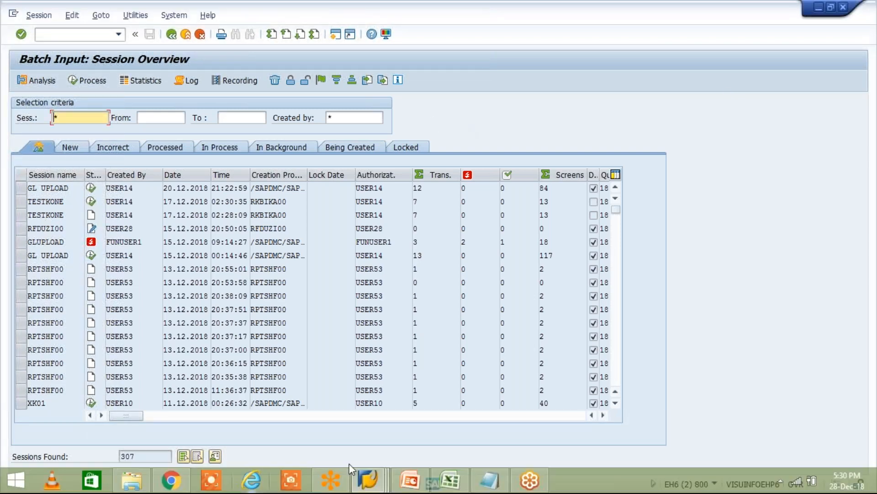
{"action": "left_click", "coordinate": [382, 474]}
{"action": "mouse_move", "coordinate": [355, 465]}
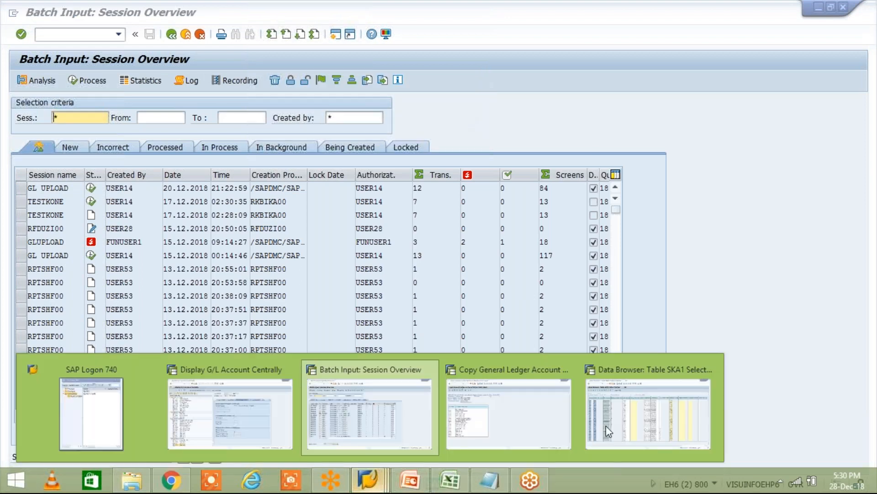
{"action": "left_click", "coordinate": [503, 413]}
{"action": "left_click", "coordinate": [197, 218]}
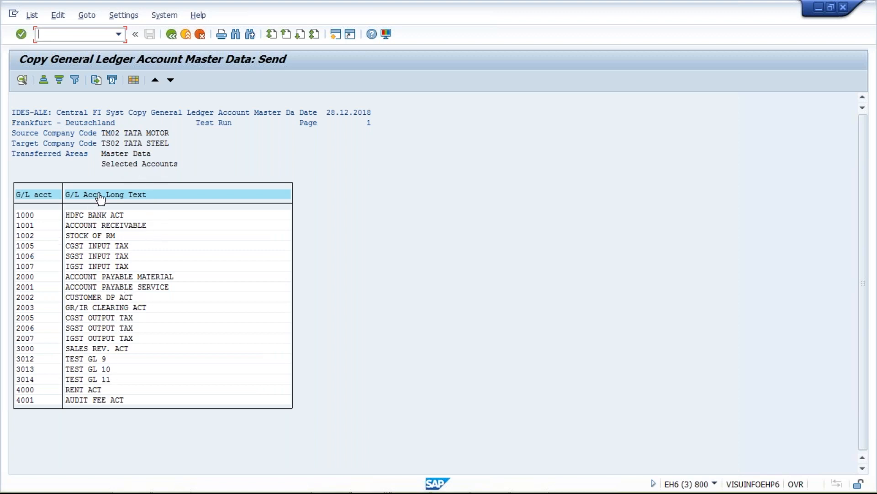
{"action": "left_click", "coordinate": [171, 35]}
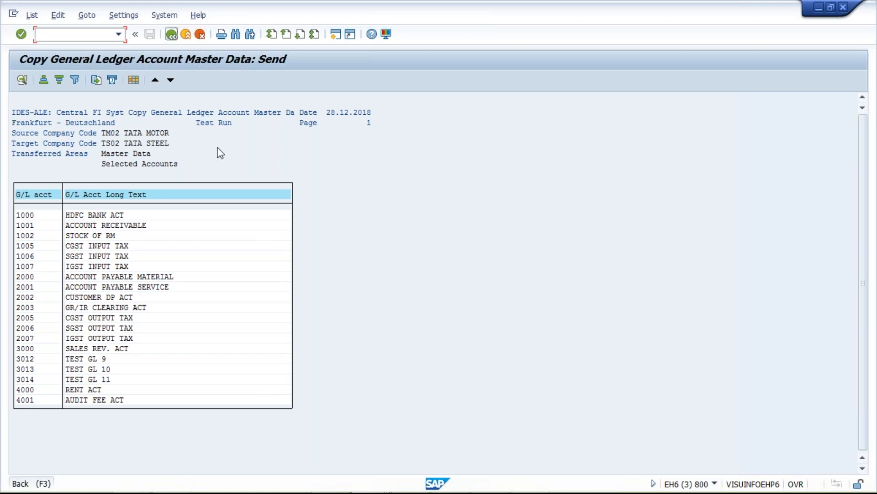
{"action": "left_click", "coordinate": [171, 35]}
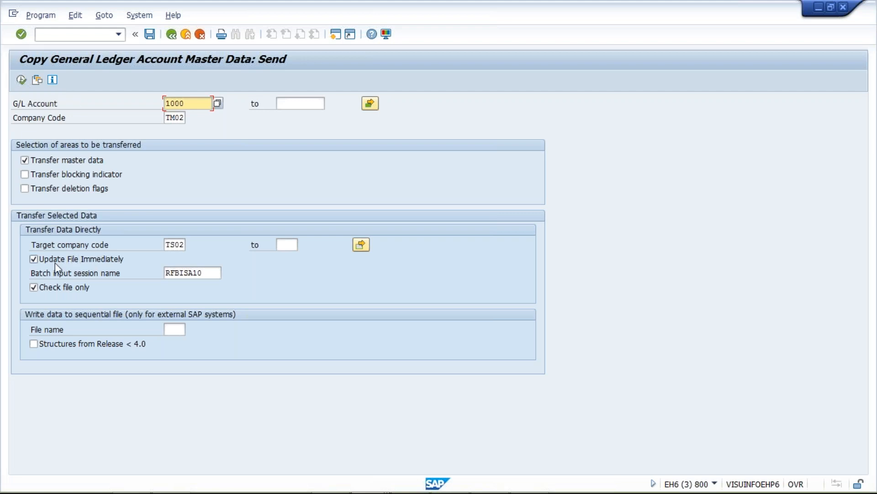
{"action": "left_click_drag", "start_coordinate": [210, 272], "coordinate": [121, 271]}
{"action": "type", "text": "R"}
{"action": "type", "text": "UMA"}
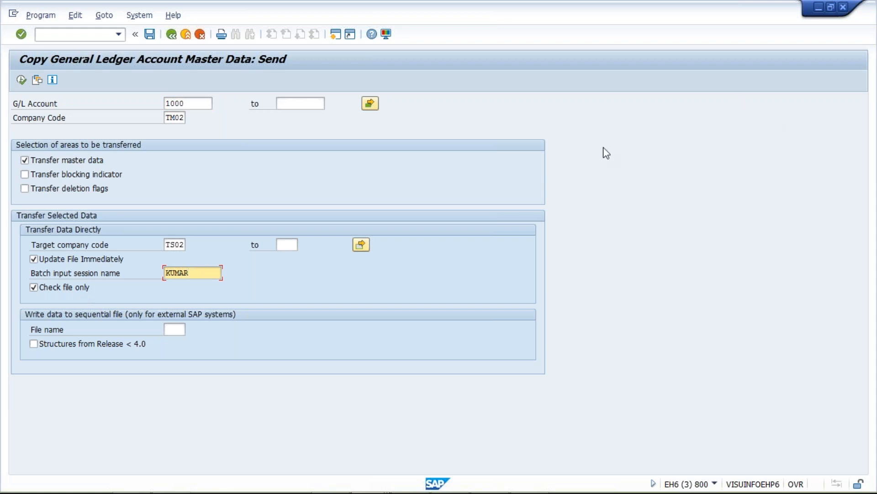
Step: Disable Check file only, execute the account transfer from TM02 to TS02, and return to the selection screen after viewing the logs
{"action": "left_click", "coordinate": [119, 306]}
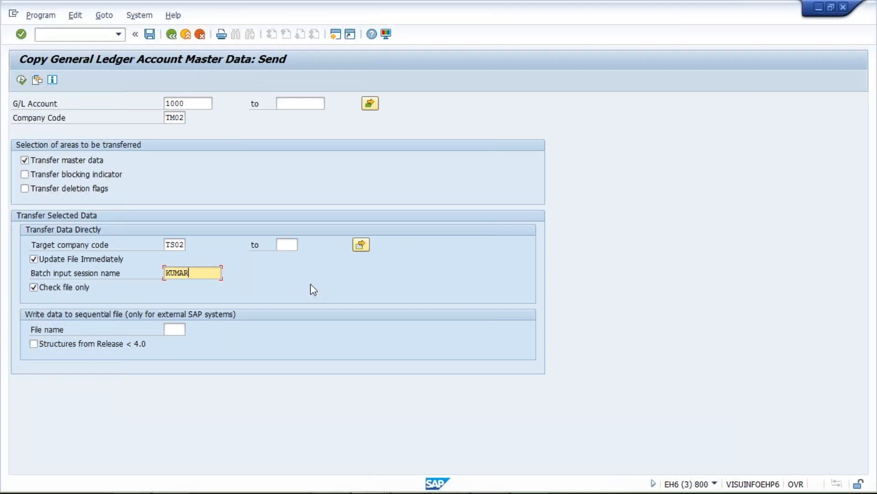
{"action": "left_click", "coordinate": [46, 288]}
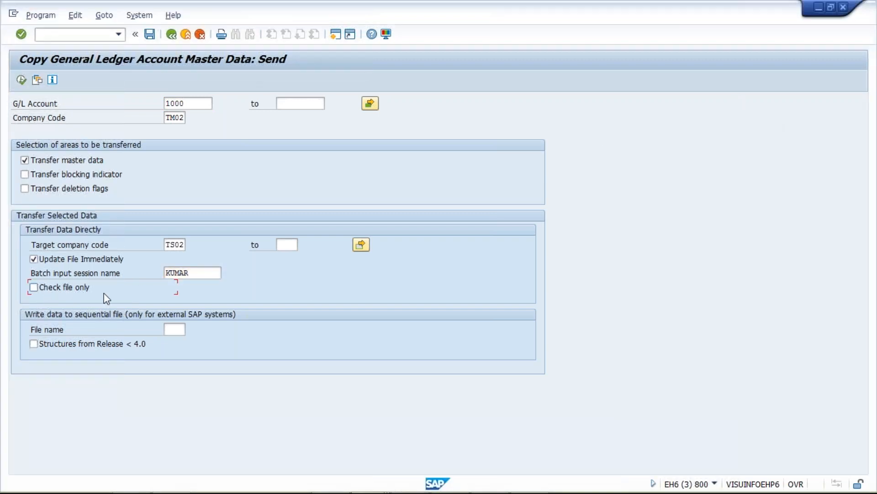
{"action": "left_click", "coordinate": [22, 80]}
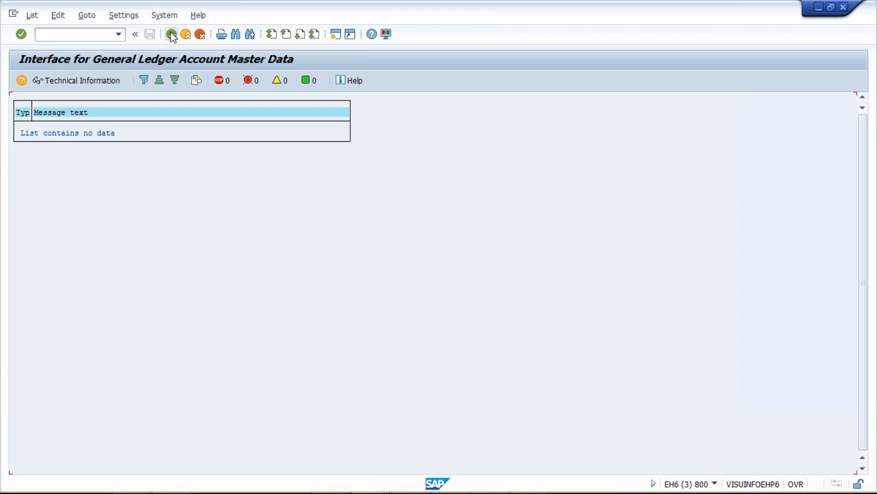
{"action": "left_click", "coordinate": [171, 35]}
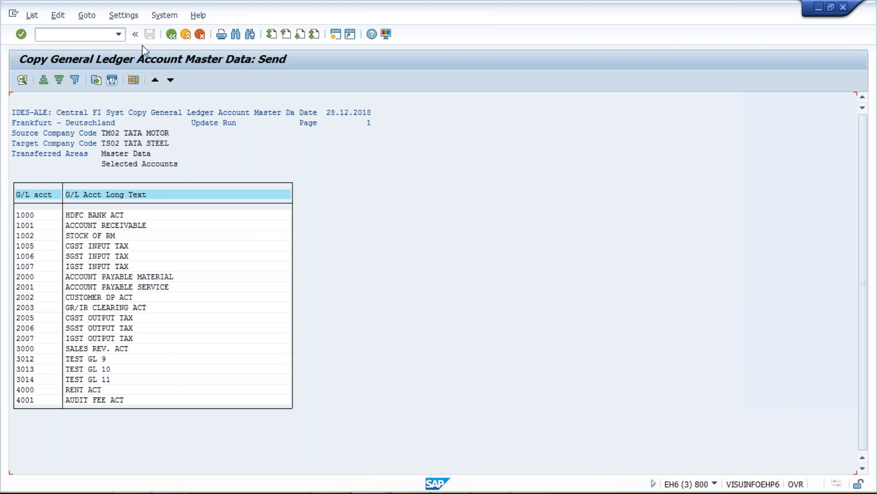
{"action": "left_click", "coordinate": [172, 34]}
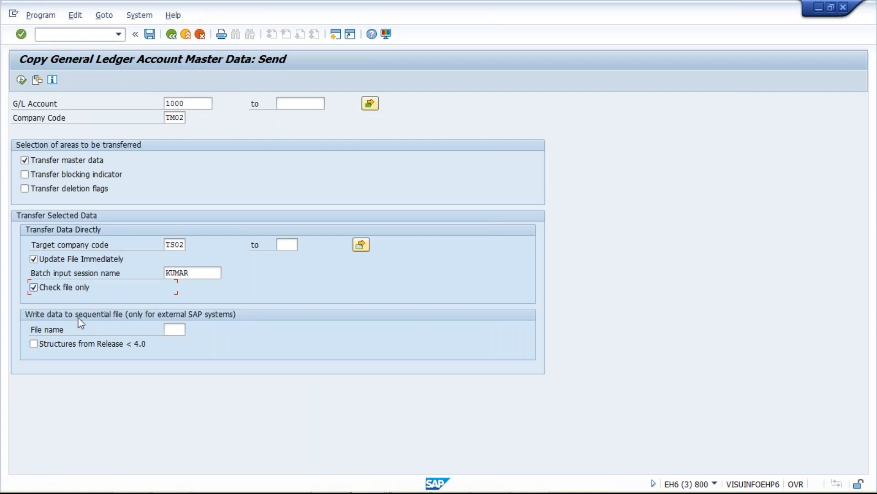
Step: Run the transfer again with Check file only enabled, inspect the message log, and leave it
{"action": "left_click", "coordinate": [21, 80]}
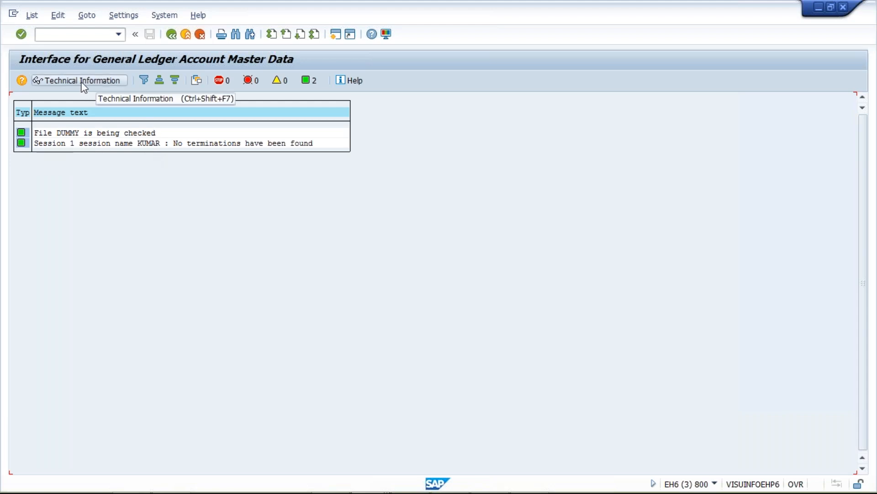
{"action": "left_click", "coordinate": [151, 217]}
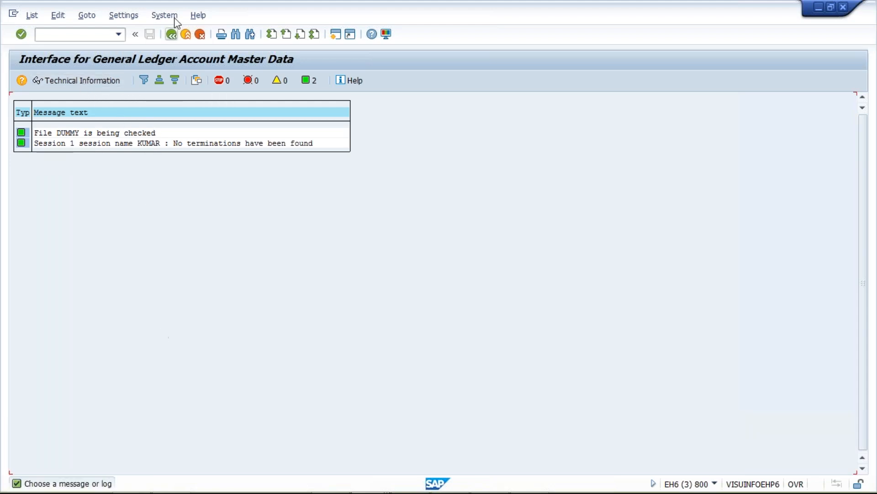
{"action": "left_click", "coordinate": [172, 34]}
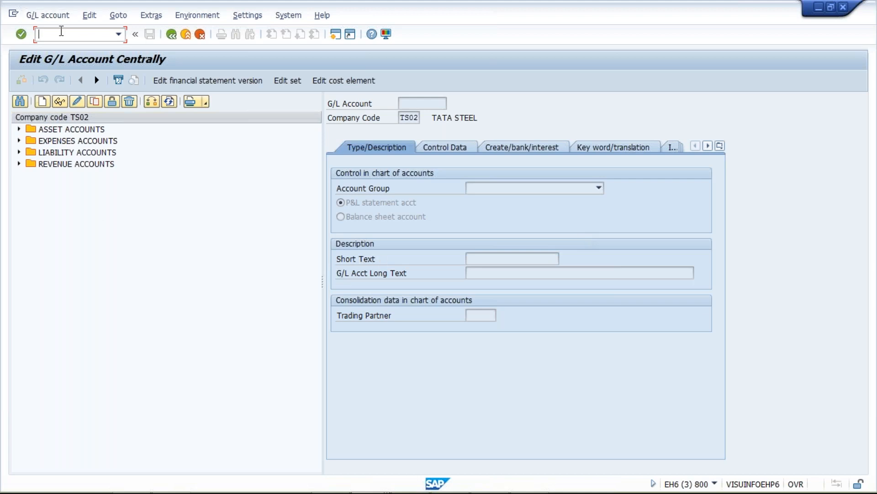
Step: Reopen transaction FS00 and expand the asset, expense, liability and revenue groups of TS02 to check the copied accounts
{"action": "type", "text": "/NFS00"}
{"action": "key", "text": "Return"}
{"action": "left_click", "coordinate": [19, 129]}
{"action": "left_click", "coordinate": [19, 209]}
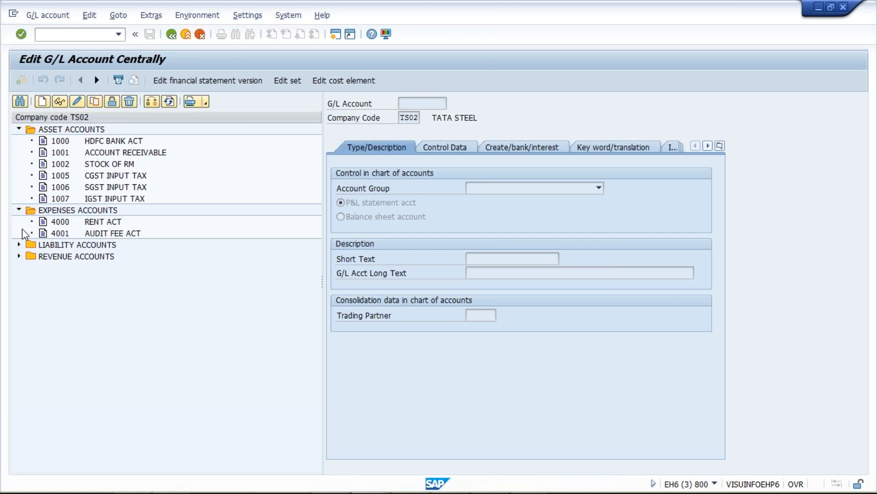
{"action": "left_click", "coordinate": [19, 244]}
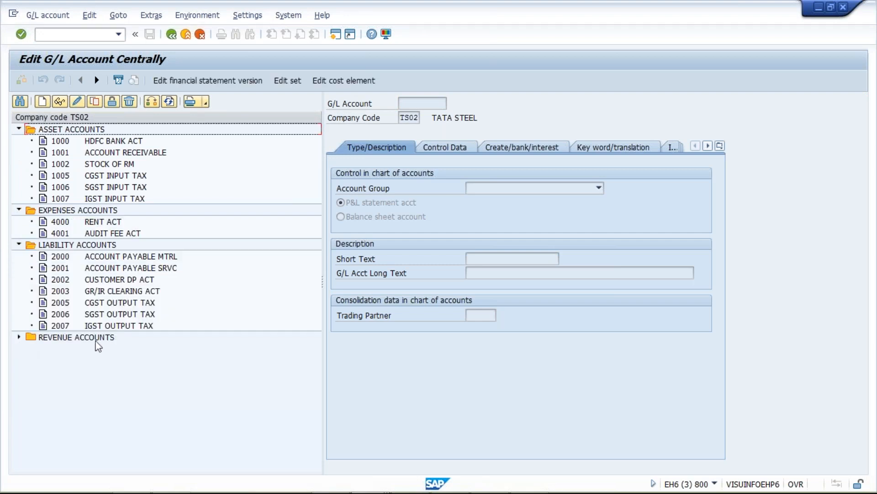
{"action": "left_click", "coordinate": [18, 337]}
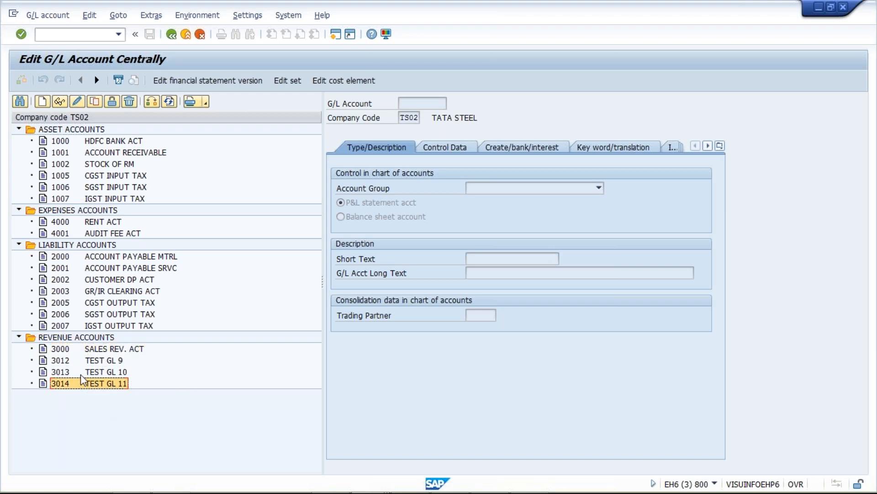
Step: Switch to the Excel workbook and locate account 3013 in the copied account list in column C
{"action": "key", "text": "alt+Tab"}
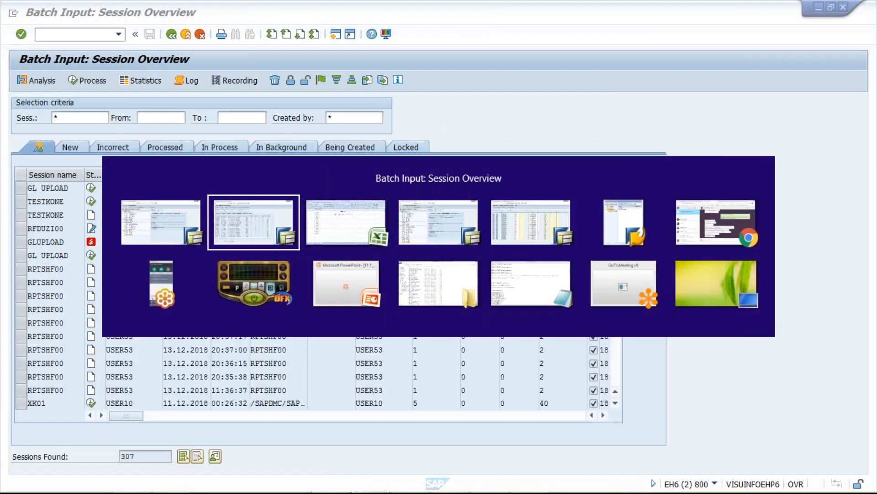
{"action": "key", "text": "alt+Tab"}
{"action": "left_click", "coordinate": [123, 337]}
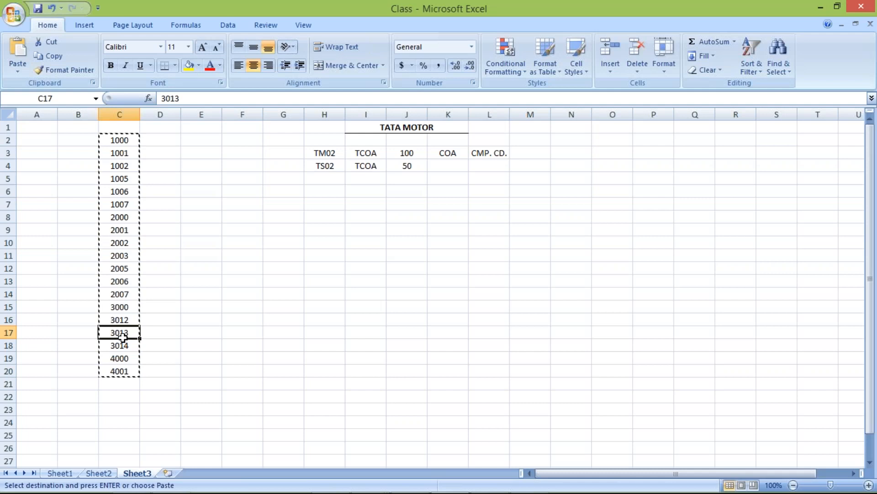
Step: Check account 3014 in the Excel list against the revenue accounts of TS02 in SAP
{"action": "key", "text": "alt+Tab"}
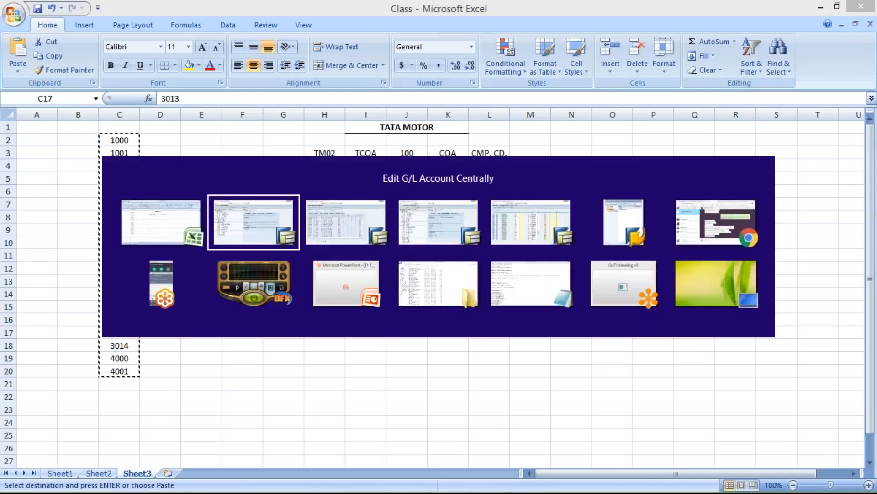
{"action": "left_click", "coordinate": [122, 345]}
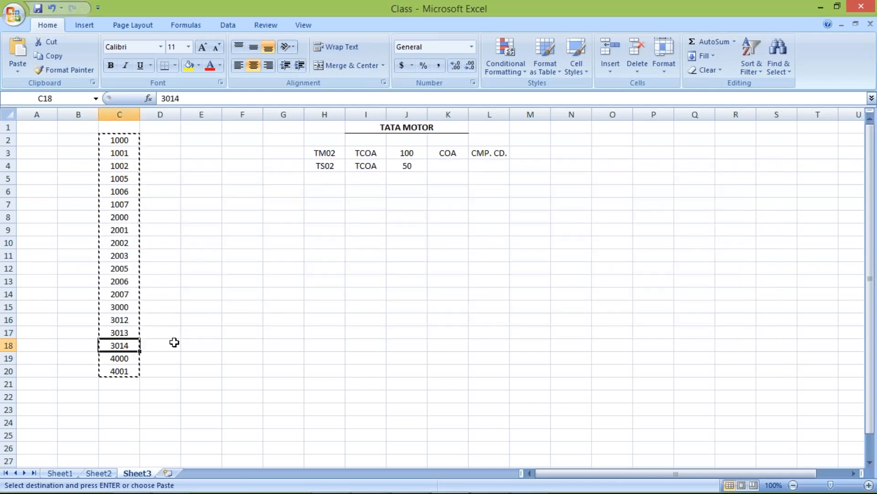
{"action": "key", "text": "alt+Tab"}
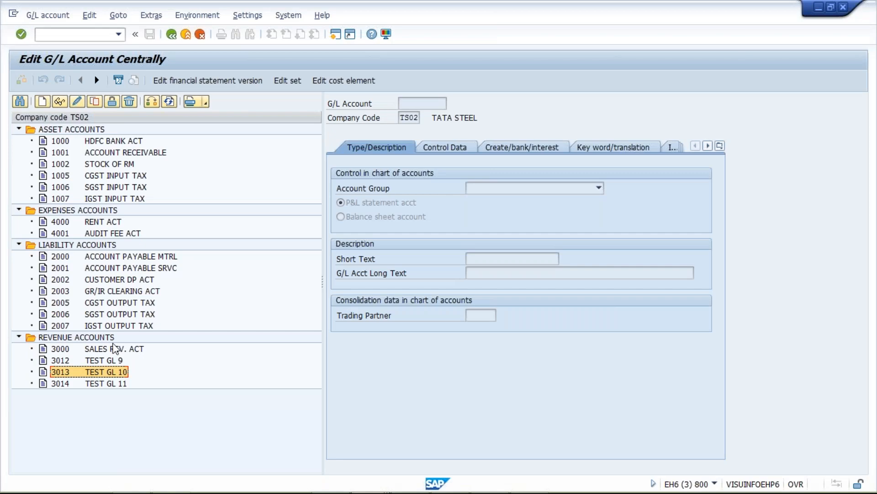
{"action": "key", "text": "alt+Tab"}
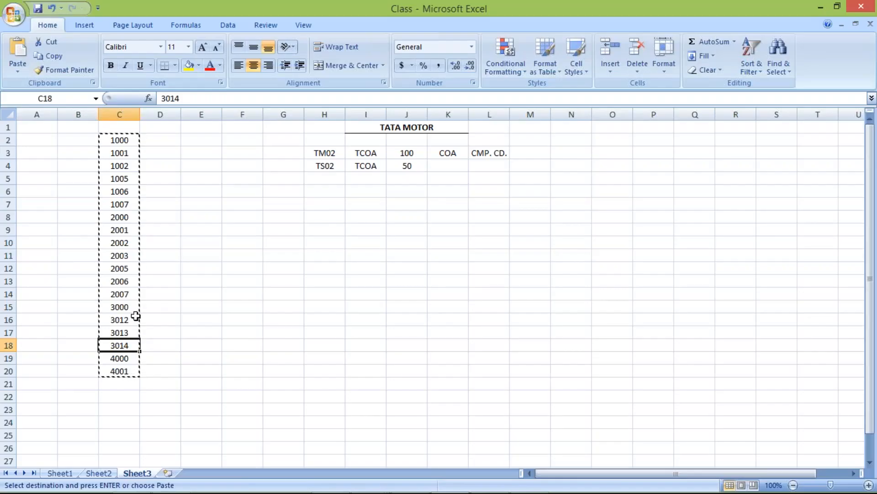
{"action": "key", "text": "alt+Tab"}
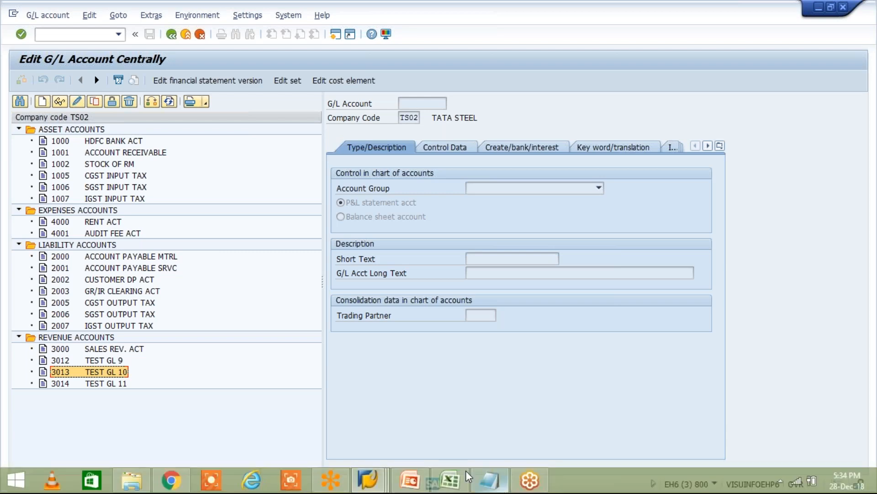
Step: Switch to the Excel workbook and examine the G/L account figure for TM02 in cell J3
{"action": "left_click", "coordinate": [451, 480]}
{"action": "left_click", "coordinate": [449, 212]}
{"action": "left_click", "coordinate": [410, 155]}
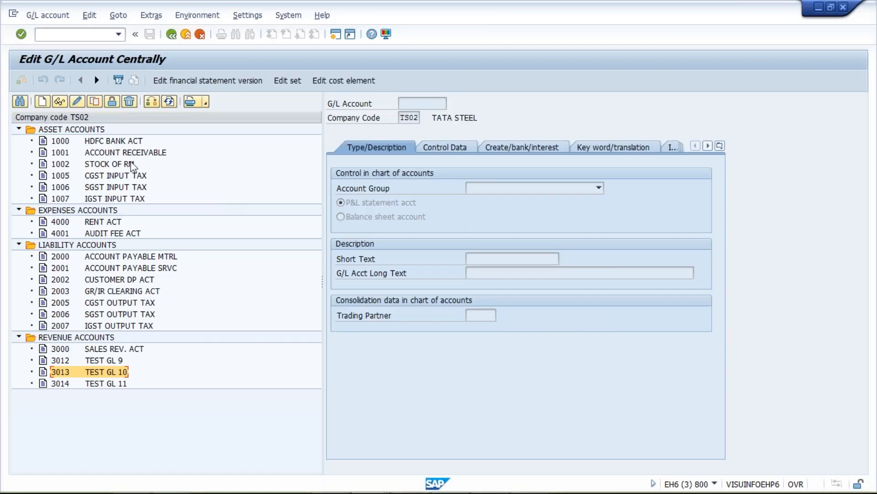
Step: Compare the account lists of TS02 and TM02 in the two SAP sessions, and locate TM02's asset account 1010
{"action": "left_click", "coordinate": [82, 350]}
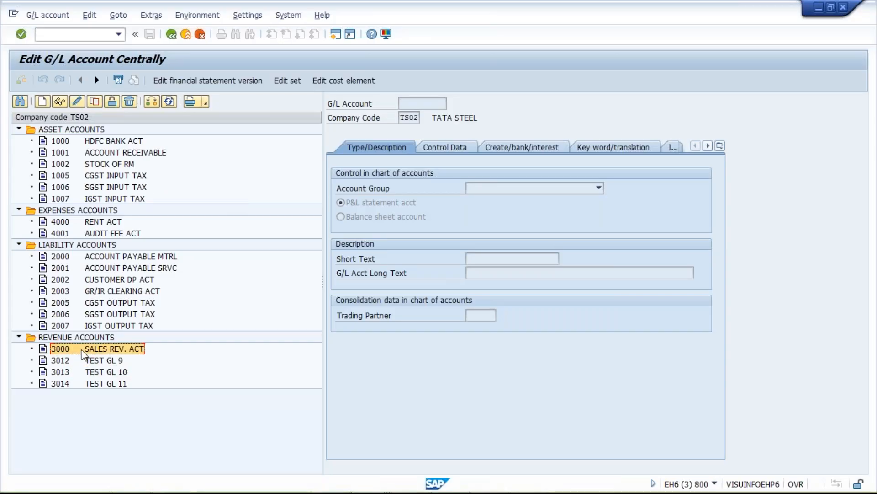
{"action": "mouse_move", "coordinate": [406, 481]}
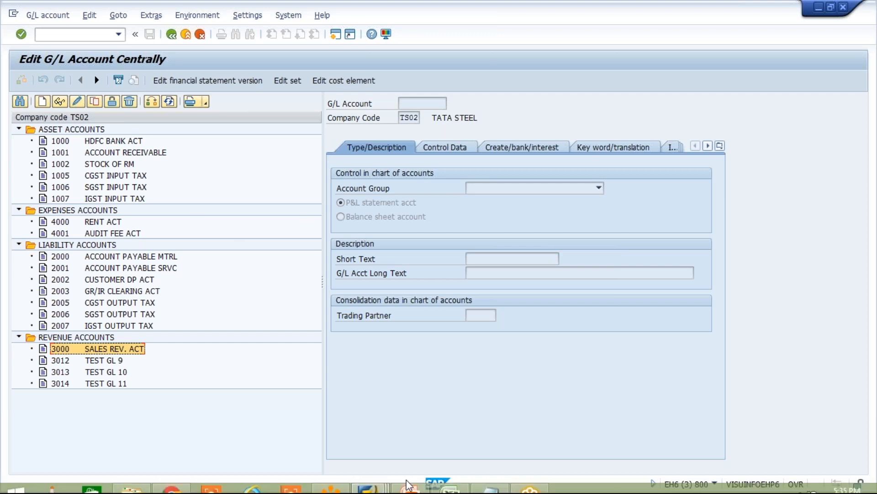
{"action": "left_click", "coordinate": [364, 473]}
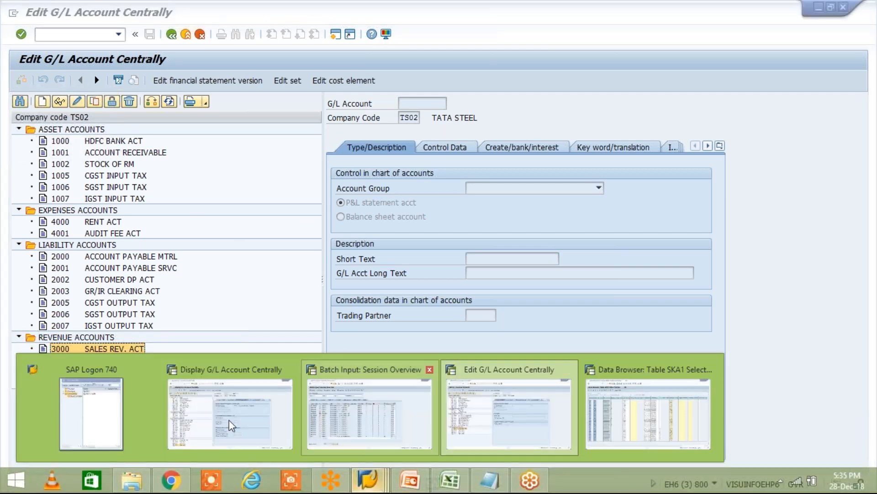
{"action": "left_click", "coordinate": [232, 425]}
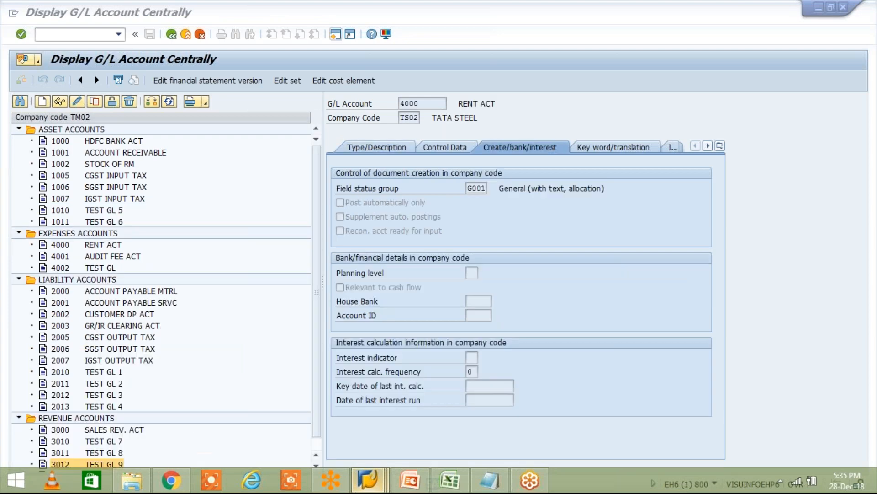
{"action": "left_click", "coordinate": [368, 478]}
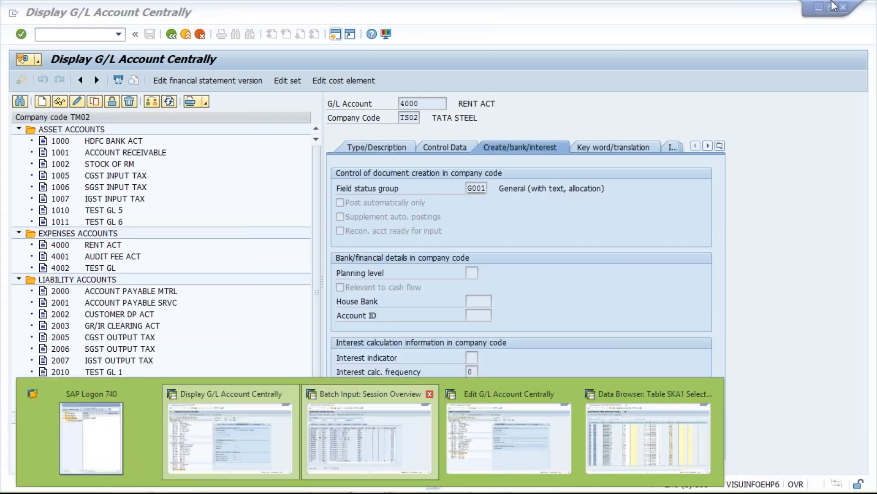
{"action": "left_click", "coordinate": [372, 258]}
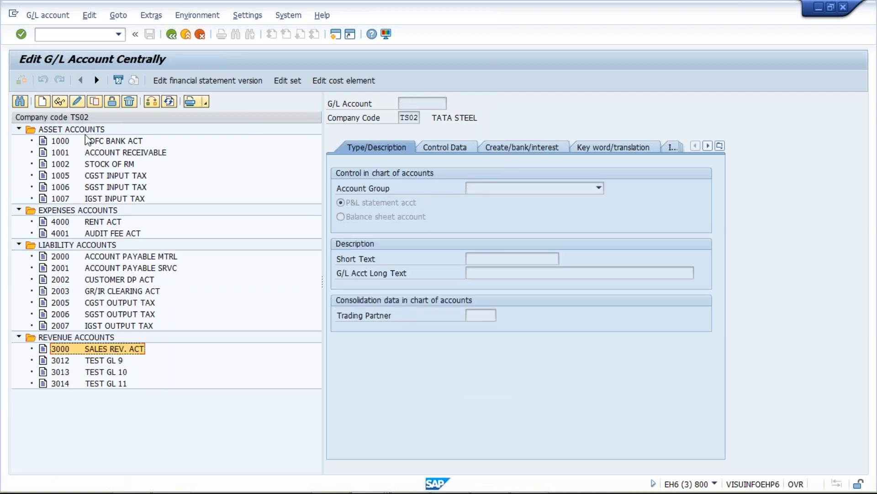
{"action": "left_click", "coordinate": [126, 132]}
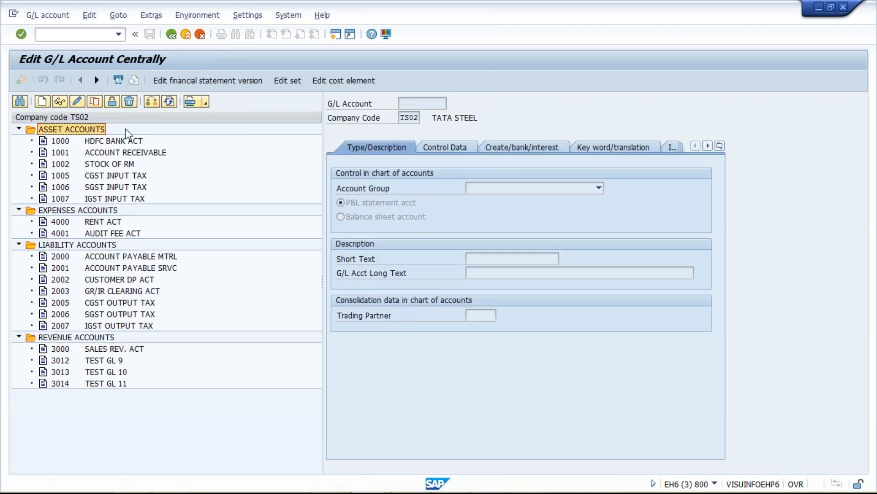
{"action": "left_click", "coordinate": [107, 164]}
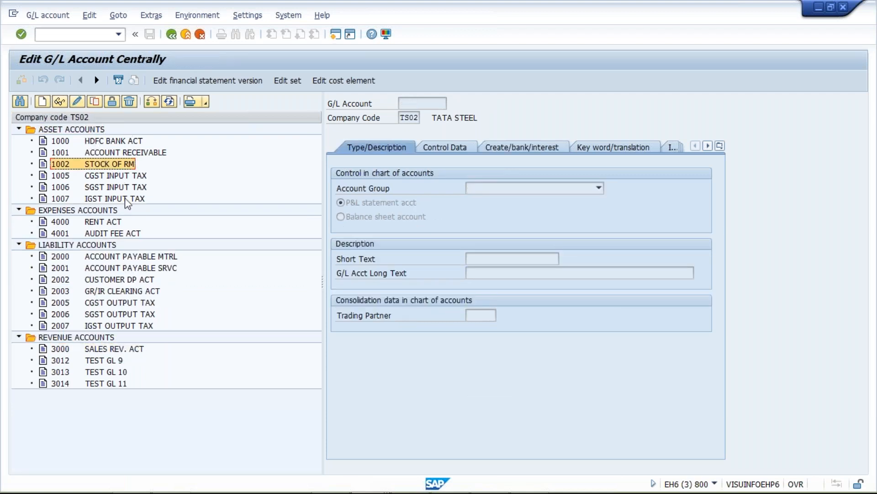
{"action": "left_click", "coordinate": [126, 200]}
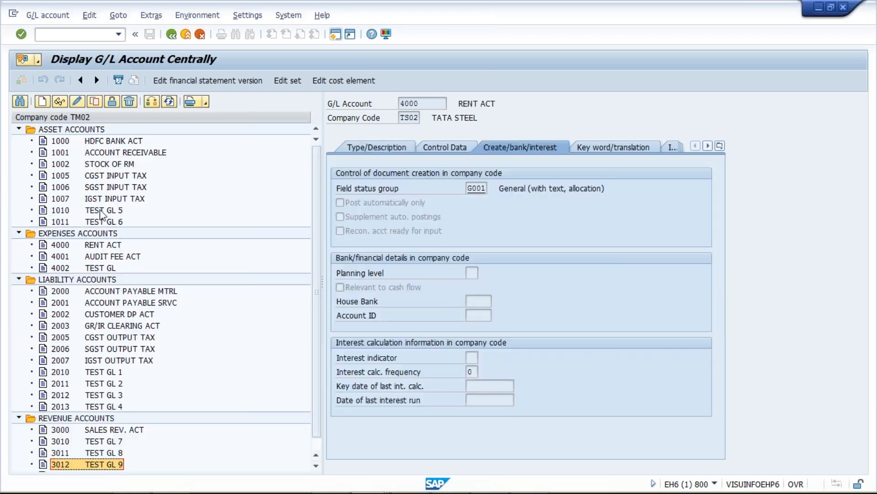
{"action": "left_click", "coordinate": [100, 211]}
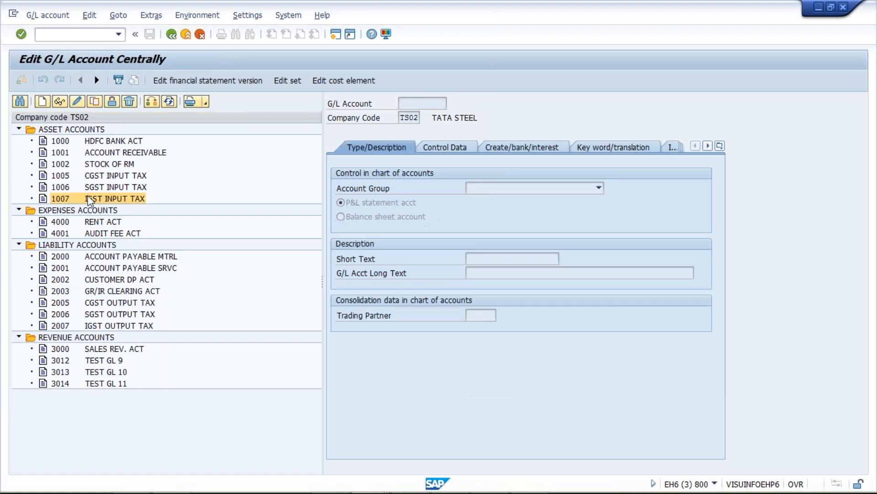
Step: Start creating G/L account 1010 in company code TS02 from the Edit G/L Account Centrally session
{"action": "left_click", "coordinate": [57, 199]}
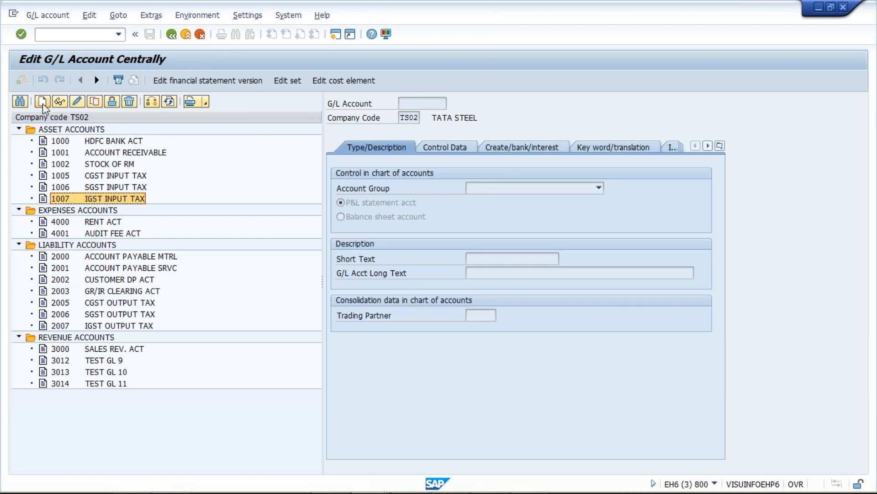
{"action": "left_click", "coordinate": [43, 104]}
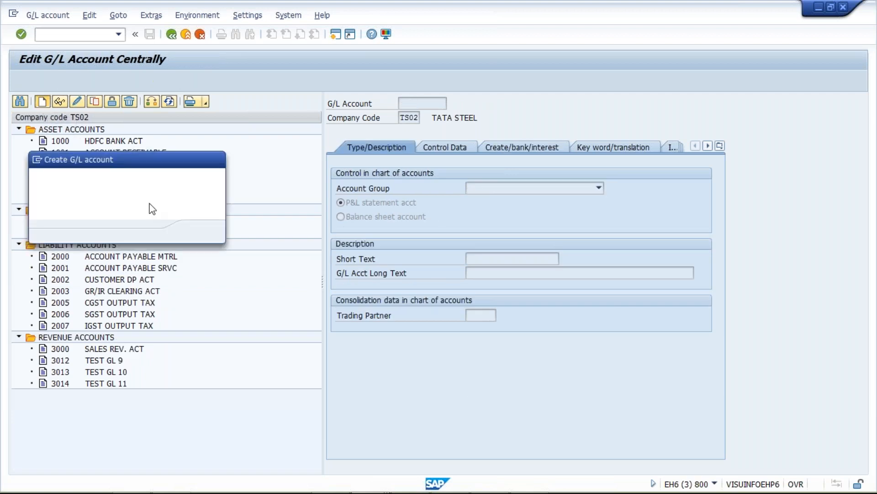
{"action": "type", "text": "1010"}
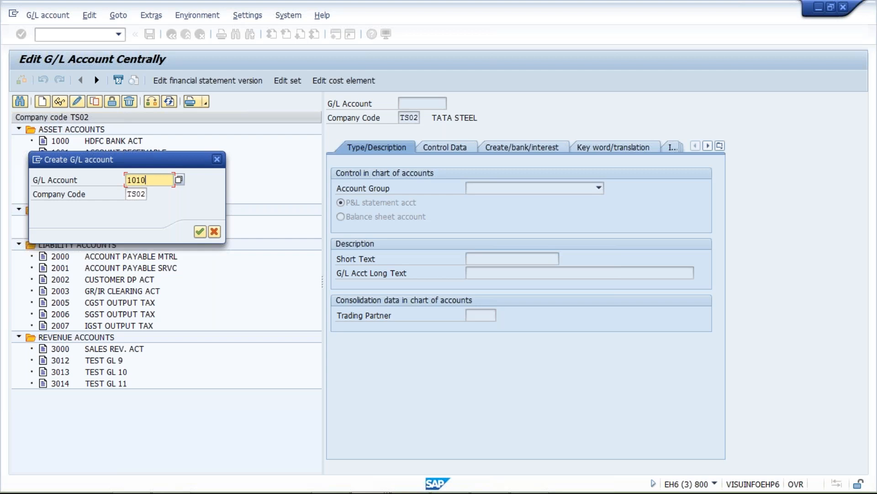
{"action": "key", "text": "Return"}
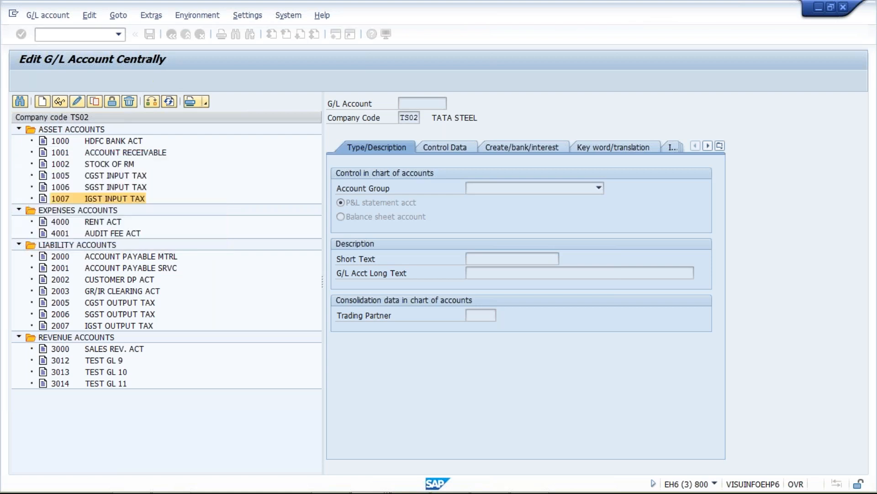
Step: Examine the short and long texts, control data and Create/bank/interest fields of the new TS02 account 1010
{"action": "left_click", "coordinate": [525, 257]}
{"action": "left_click_drag", "start_coordinate": [526, 257], "coordinate": [453, 275]}
{"action": "left_click", "coordinate": [499, 274]}
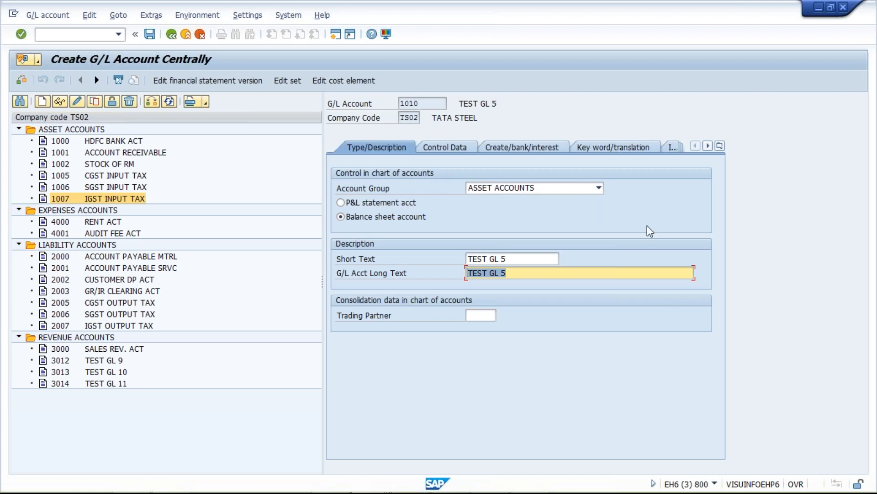
{"action": "left_click", "coordinate": [451, 147]}
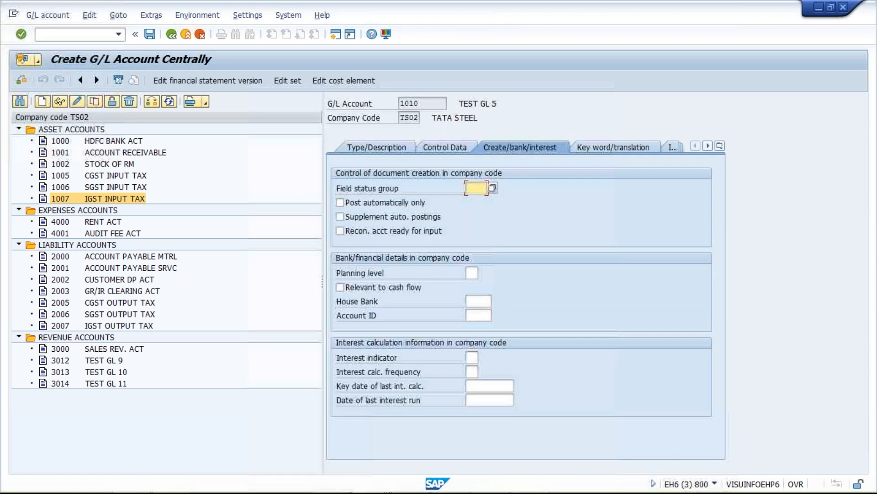
{"action": "left_click", "coordinate": [445, 148]}
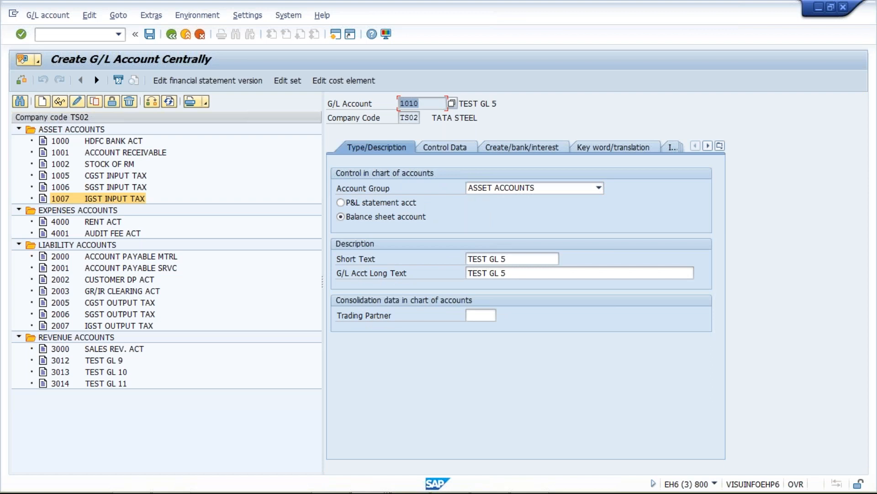
{"action": "left_click_drag", "start_coordinate": [516, 258], "coordinate": [466, 258]}
{"action": "key", "text": "Tab"}
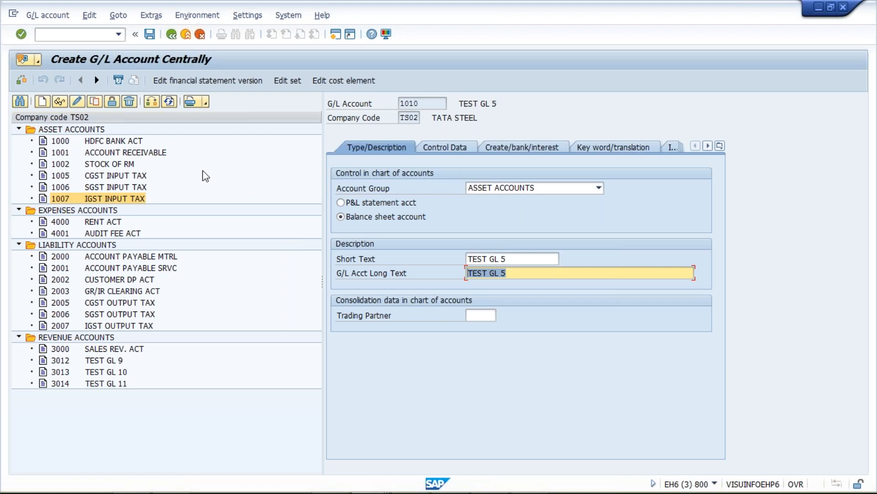
Step: Review TM02's account list in SAP, and compare the TM02 and TS02 chart of accounts figures in Excel
{"action": "key", "text": "alt+Tab"}
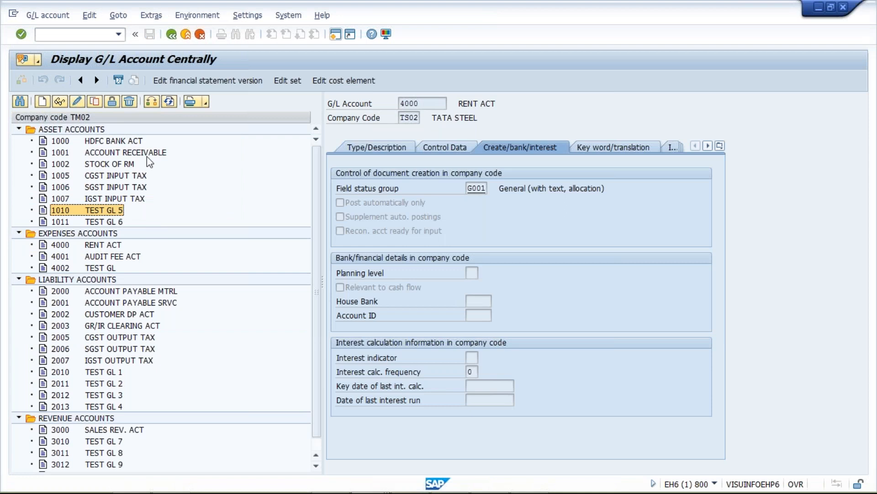
{"action": "key", "text": "alt+Tab"}
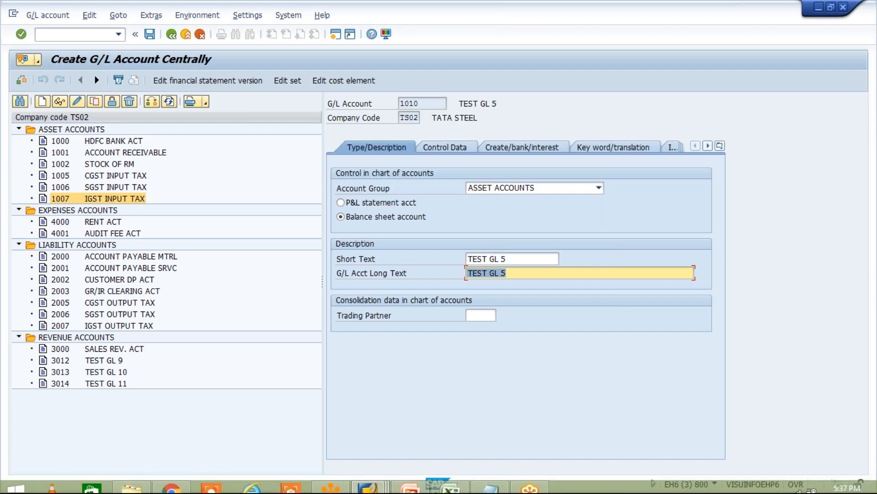
{"action": "left_click", "coordinate": [451, 485]}
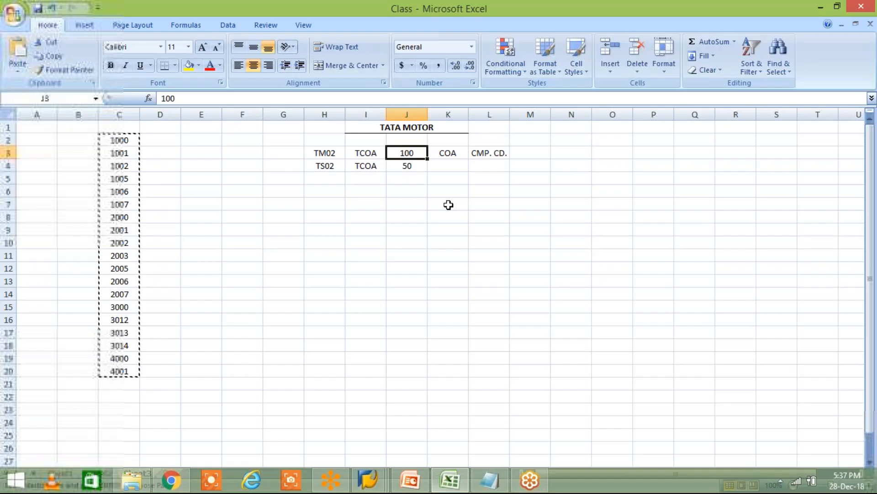
{"action": "left_click", "coordinate": [365, 153]}
{"action": "left_click", "coordinate": [403, 154]}
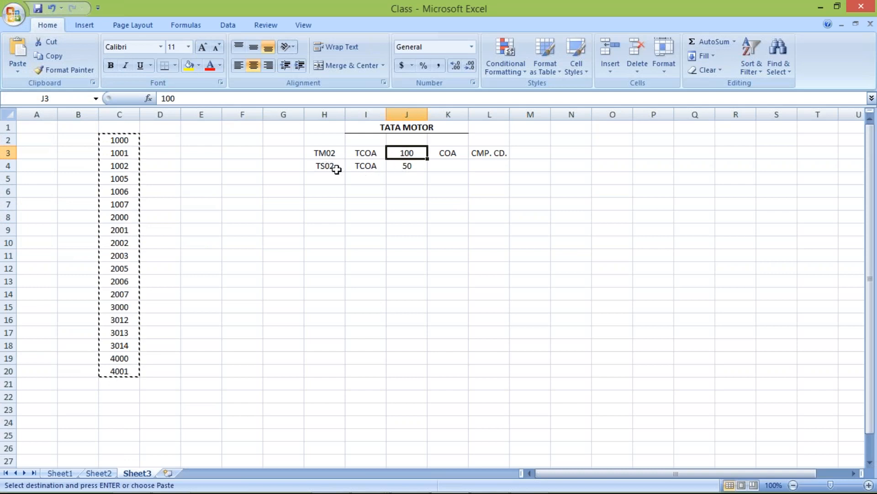
{"action": "left_click", "coordinate": [411, 167]}
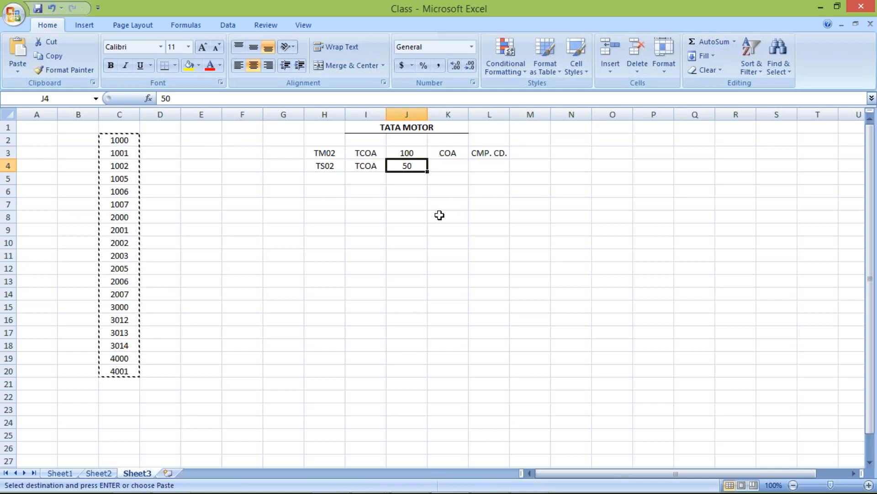
{"action": "key", "text": "alt+Tab"}
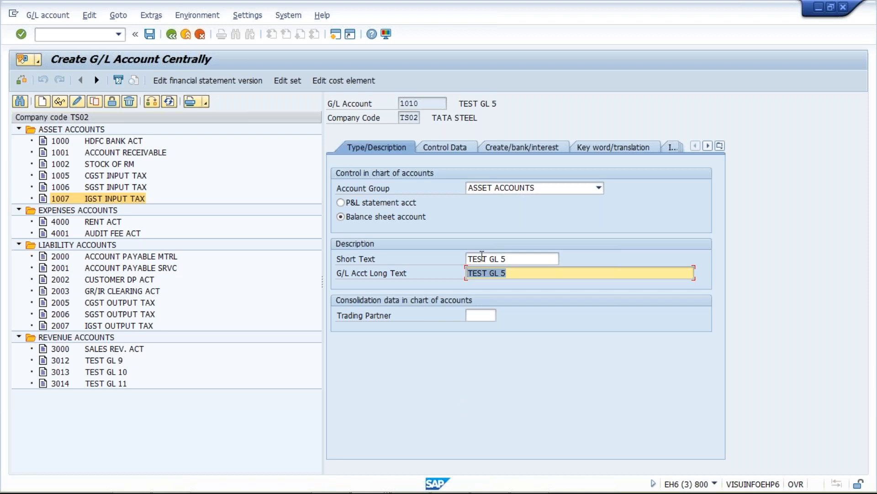
Step: Read the WhatsApp question in Chrome about needing only 50 of 100 G/L accounts, and switch to SAP's SKA1 table entries
{"action": "mouse_move", "coordinate": [413, 468]}
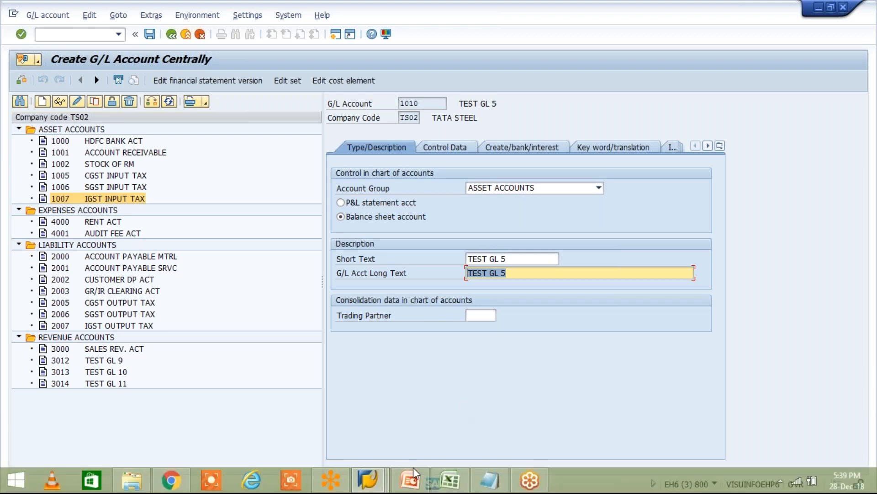
{"action": "left_click", "coordinate": [172, 480]}
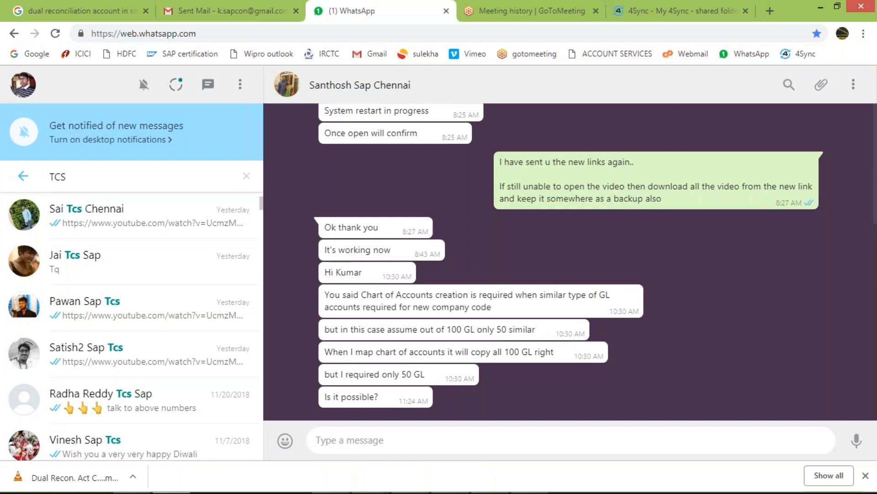
{"action": "mouse_move", "coordinate": [374, 492]}
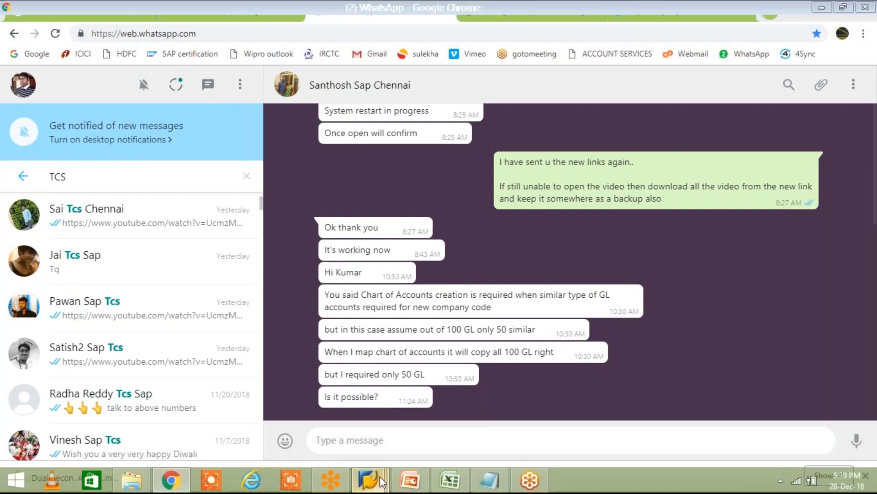
{"action": "mouse_move", "coordinate": [380, 475]}
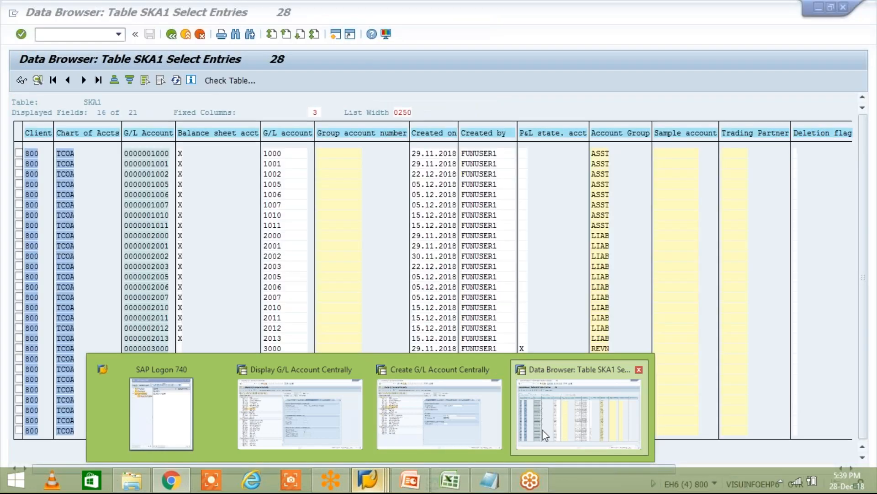
{"action": "left_click", "coordinate": [544, 435]}
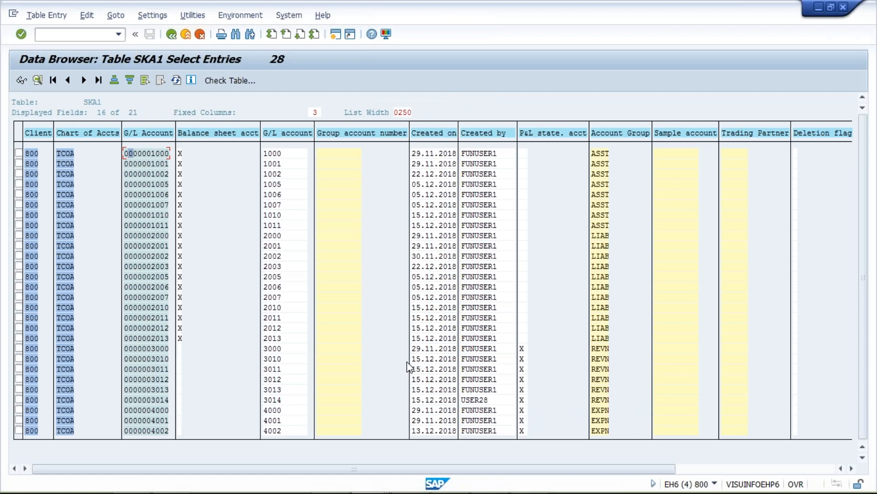